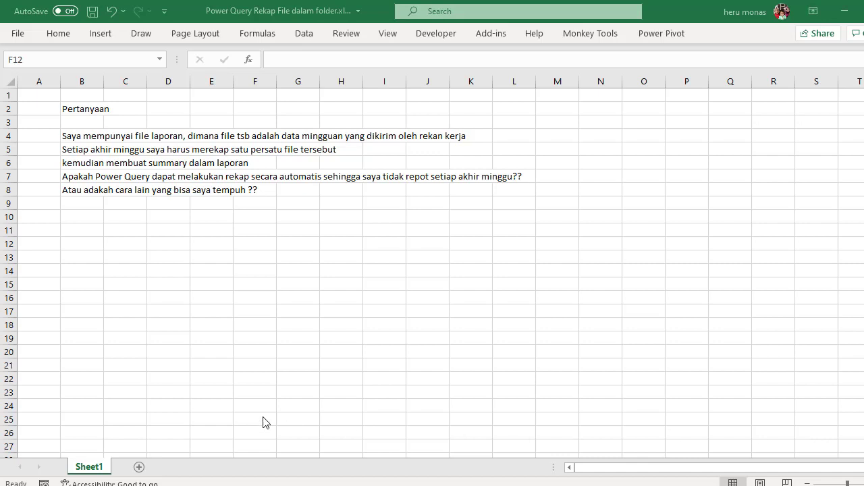
Narrow column A of the question sheet and switch to the Microsoft Edge window with a blank tab.
left_click(60, 82)
left_click_drag(60, 83, 37, 82)
left_click(392, 485)
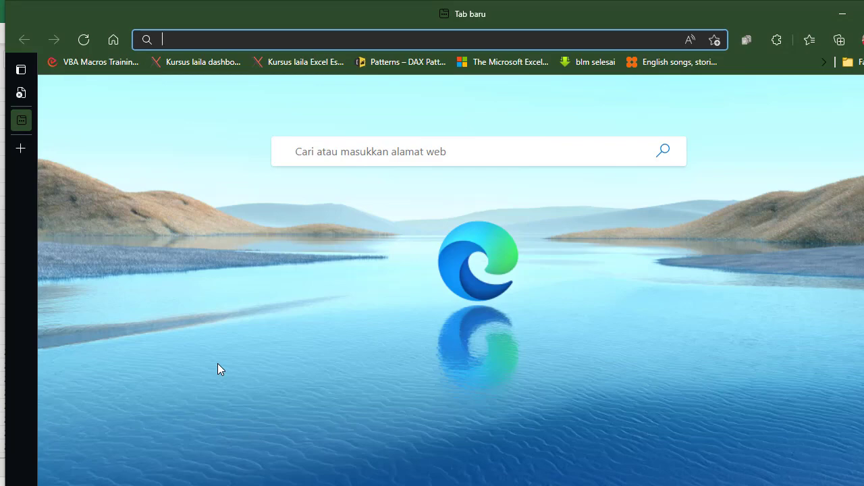
type("web.whatsapp.com")
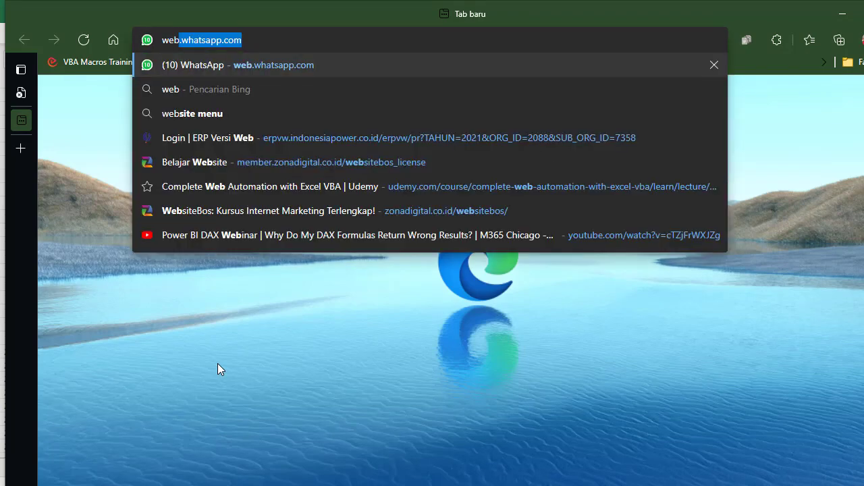
key("Down")
key("Down")
key("Down")
key("BackSpace")
key("BackSpace")
key("BackSpace")
key("BackSpace")
key("BackSpace")
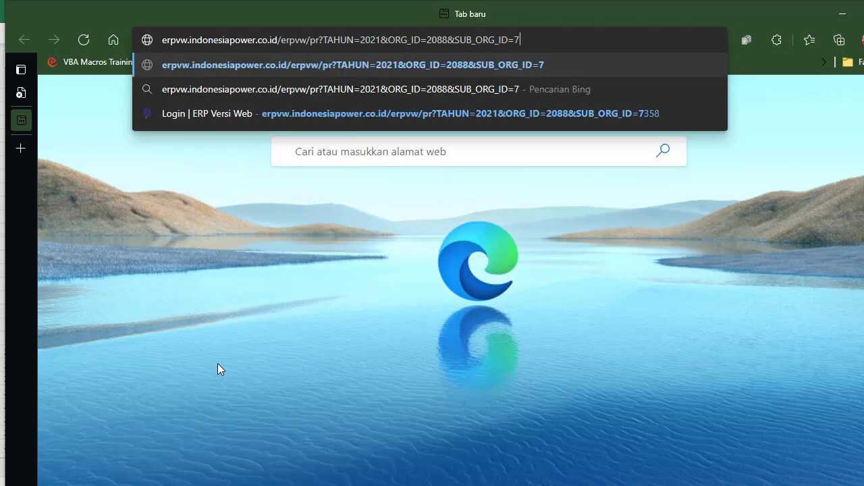
key("BackSpace")
key("BackSpace")
key("BackSpace")
key("BackSpace")
key("BackSpace")
key("BackSpace")
key("BackSpace")
key("BackSpace")
key("BackSpace")
key("BackSpace")
key("BackSpace")
key("BackSpace")
key("BackSpace")
key("BackSpace")
key("BackSpace")
key("BackSpace")
key("BackSpace")
key("BackSpace")
key("BackSpace")
key("BackSpace")
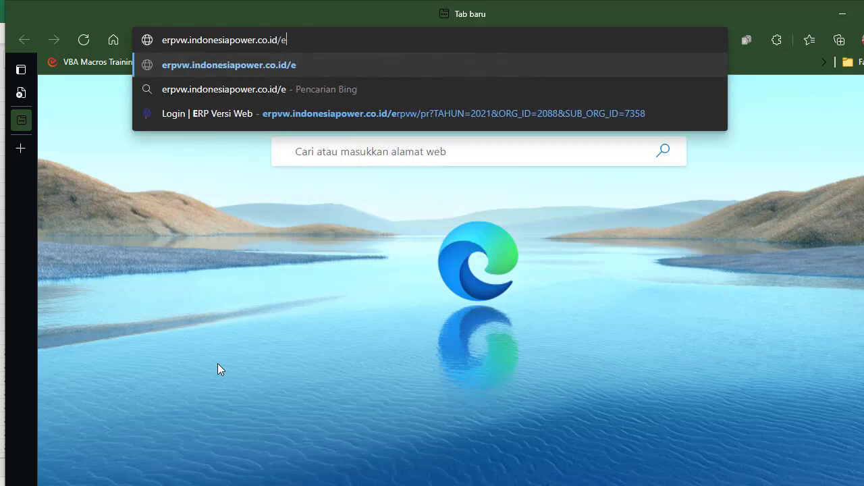
key("BackSpace")
key("BackSpace")
key("BackSpace")
key("BackSpace")
key("BackSpace")
key("BackSpace")
key("BackSpace")
key("BackSpace")
key("BackSpace")
key("BackSpace")
key("BackSpace")
key("BackSpace")
key("BackSpace")
key("BackSpace")
Open the Facebook group Bantuan Macro/VBA Excel-Power pivot-Power Query-DAX (Indonesia) and dismiss the offline notice.
type("facebook.com/groups/heru.monas")
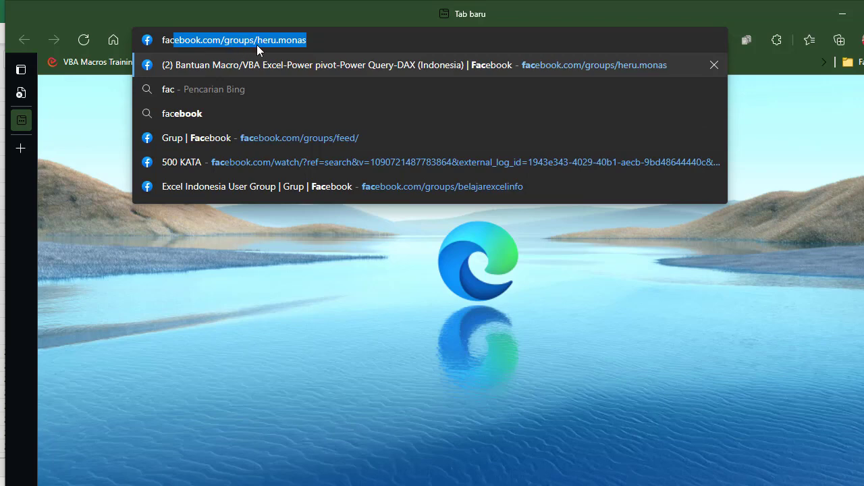
key("Return")
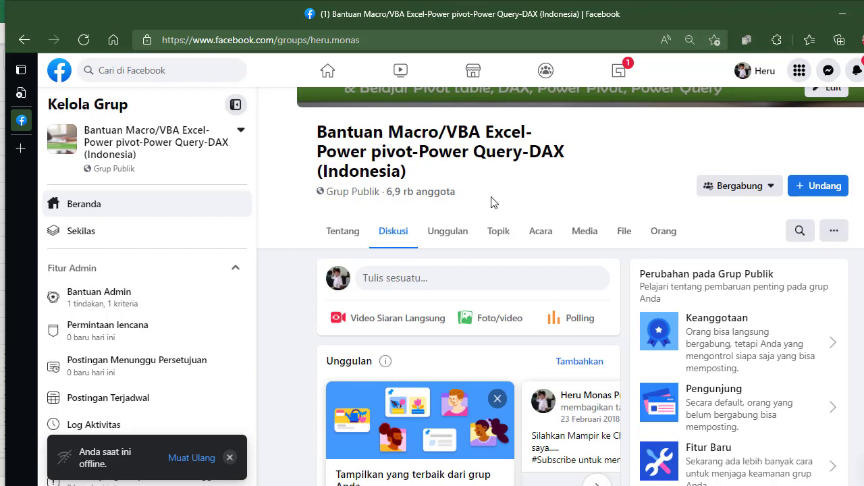
left_click(231, 460)
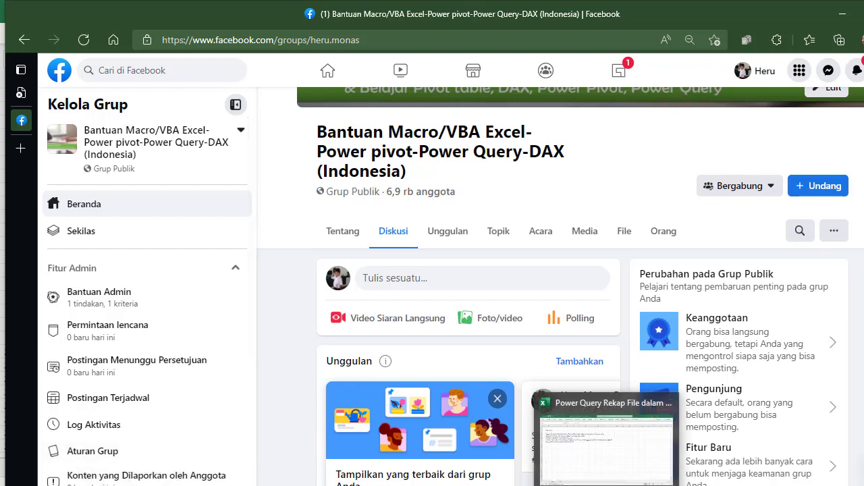
Switch back to the Excel workbook and read the question about recapping weekly report files with Power Query.
left_click(552, 415)
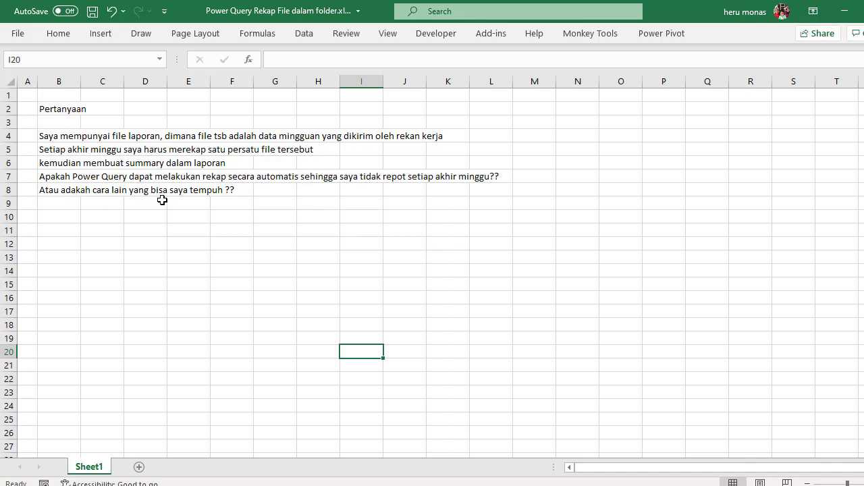
left_click(220, 247)
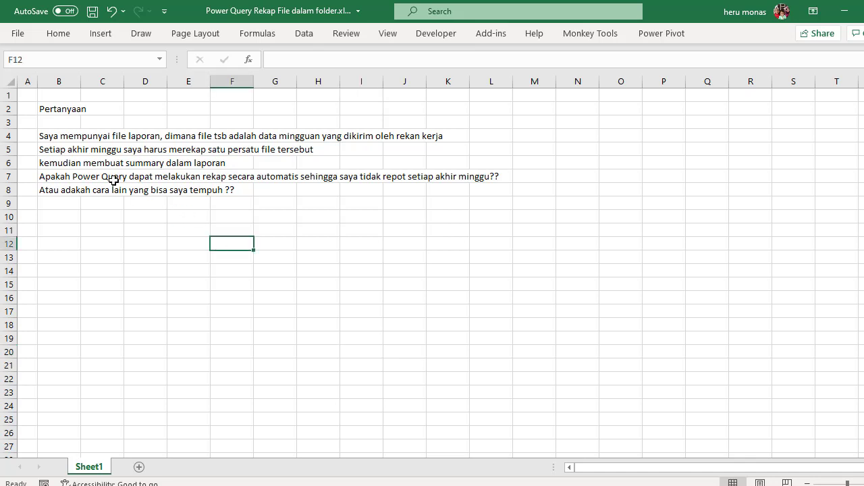
left_click(379, 274)
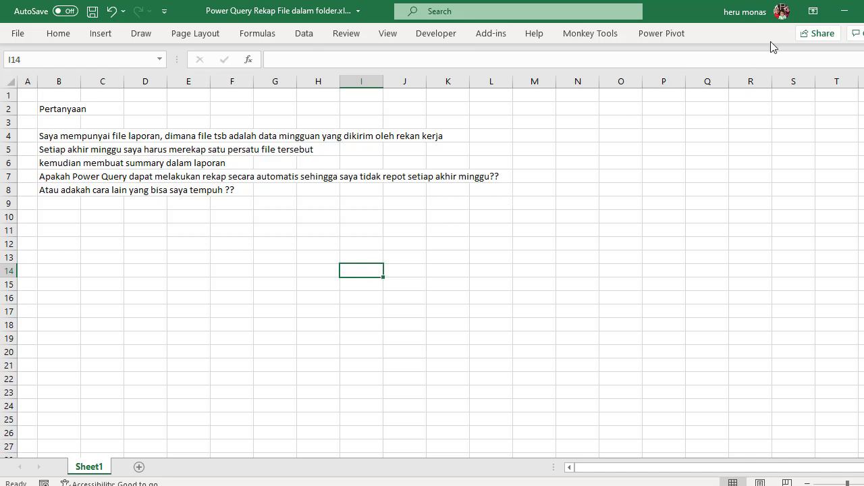
Minimize the Excel and browser windows and create a desktop folder named PQ rekap mingguan.
left_click(844, 18)
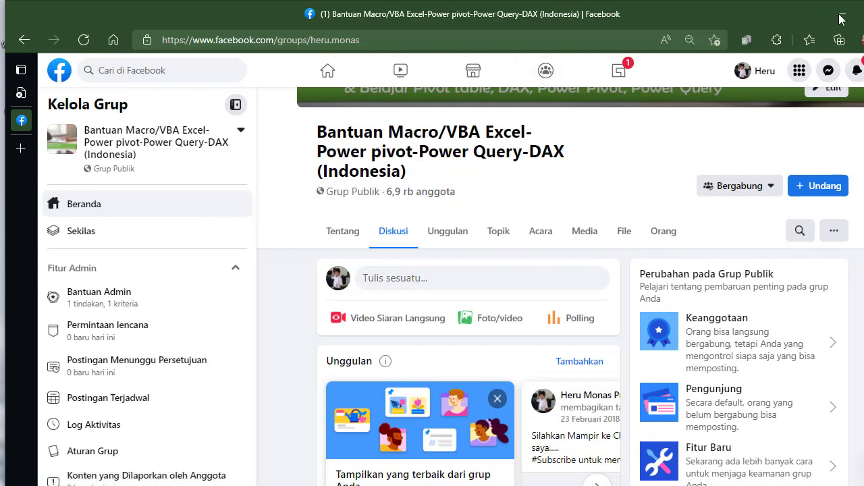
left_click(845, 19)
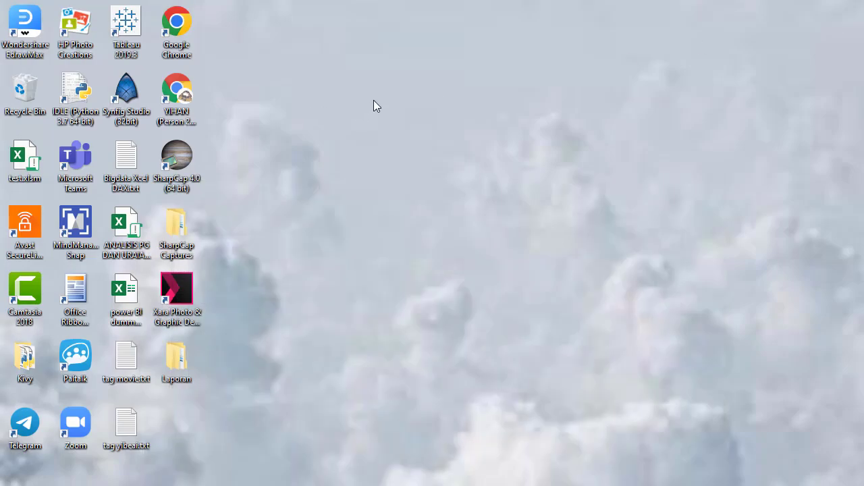
right_click(374, 101)
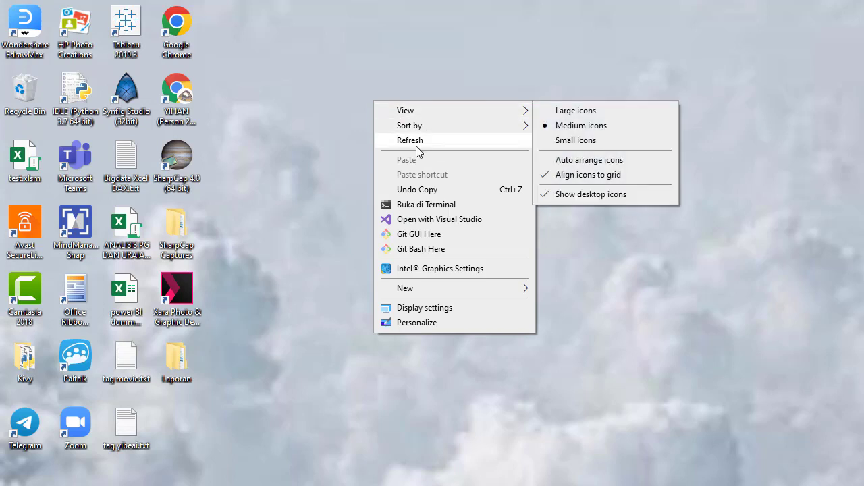
mouse_move(416, 291)
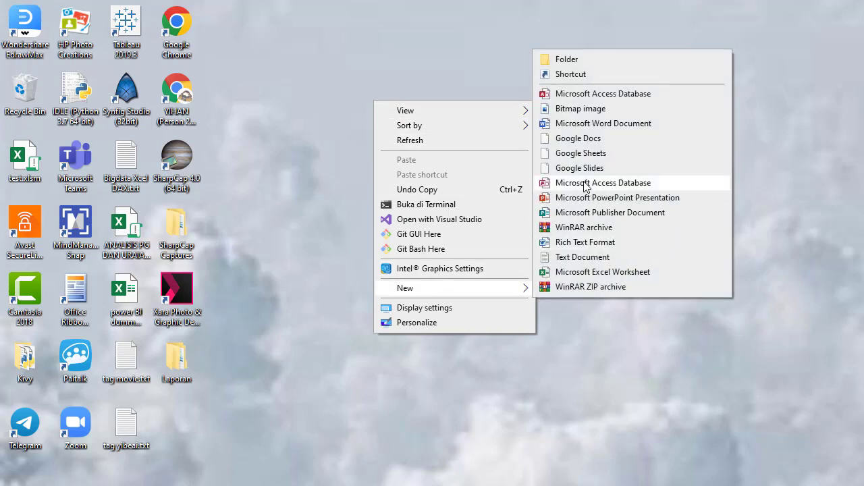
left_click(566, 58)
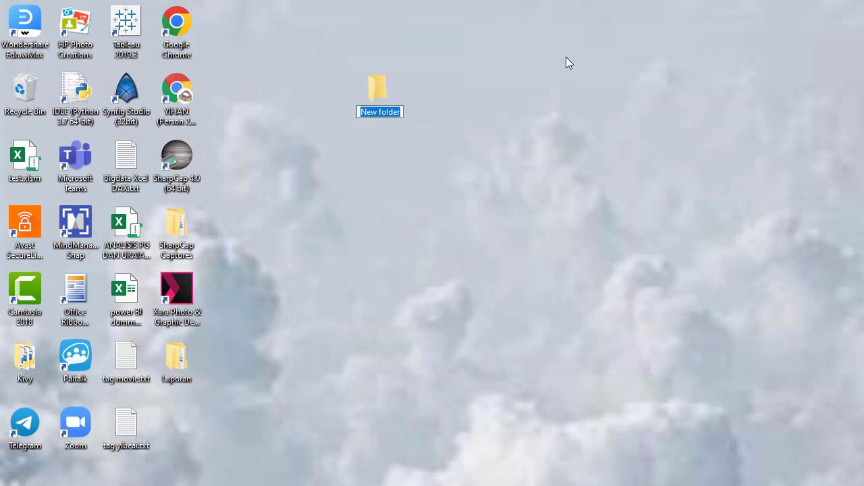
type("PQ re")
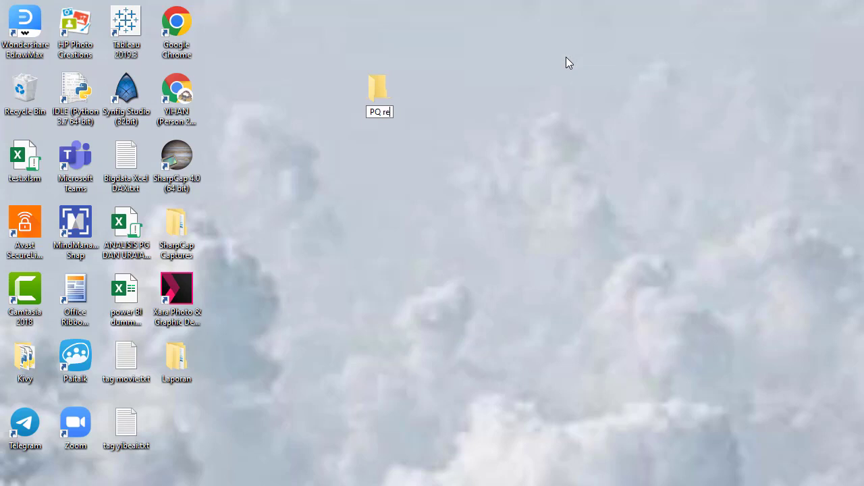
type("kap mingguan")
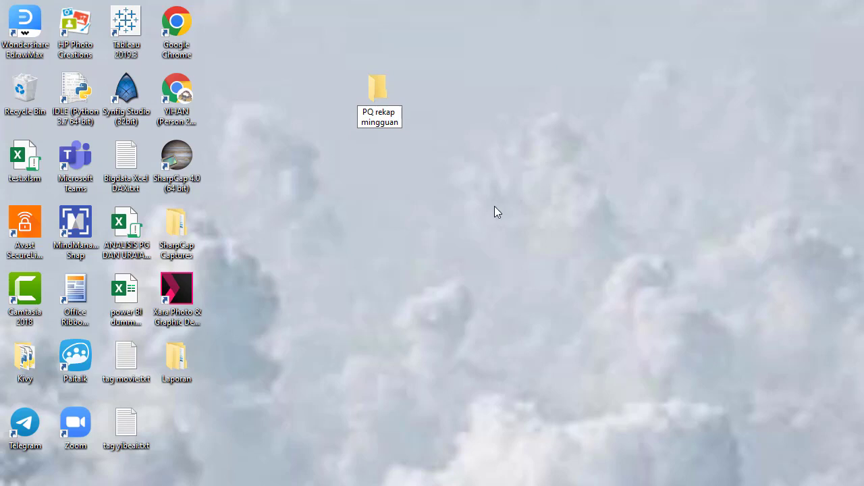
left_click(395, 138)
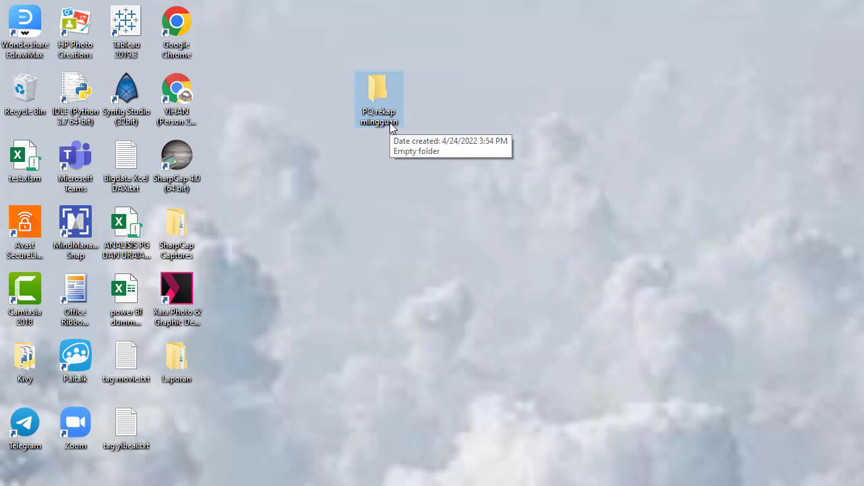
Open the PQ rekap mingguan folder in a maximized window and create a new Microsoft Excel Worksheet file in it.
double_click(389, 122)
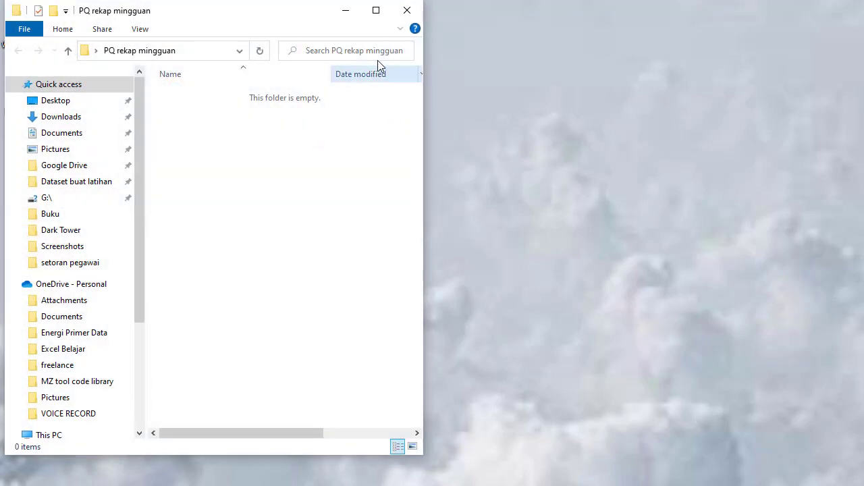
left_click(376, 10)
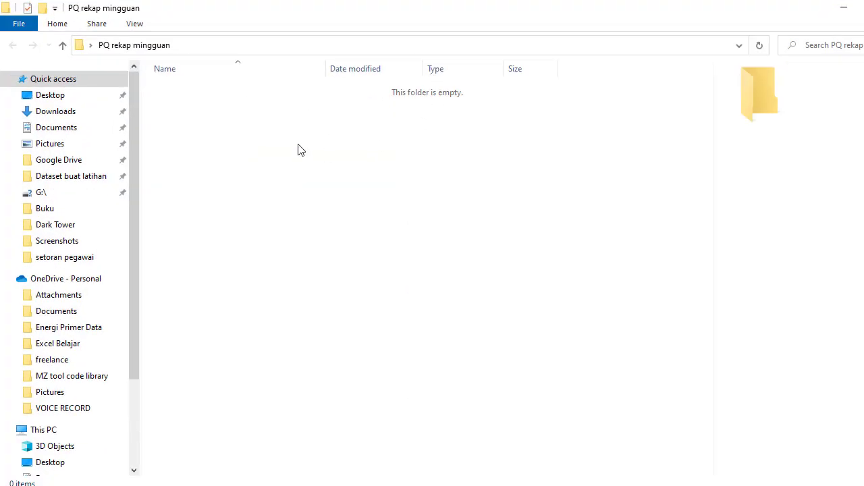
right_click(301, 150)
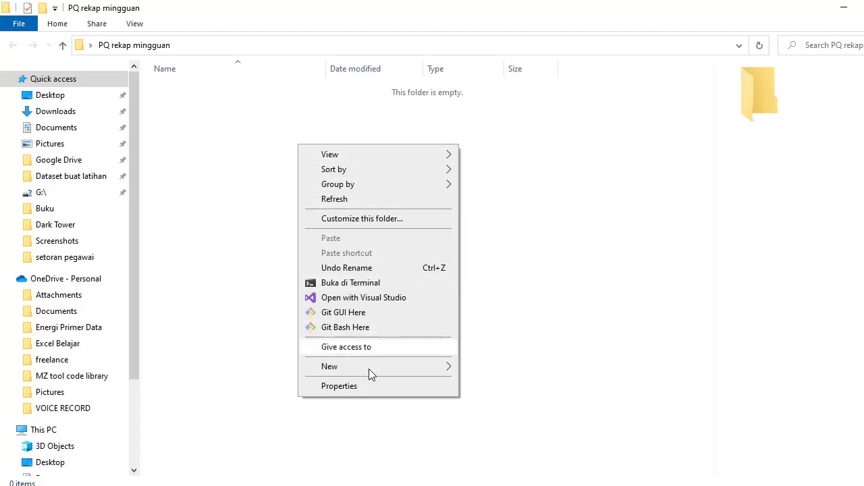
mouse_move(378, 370)
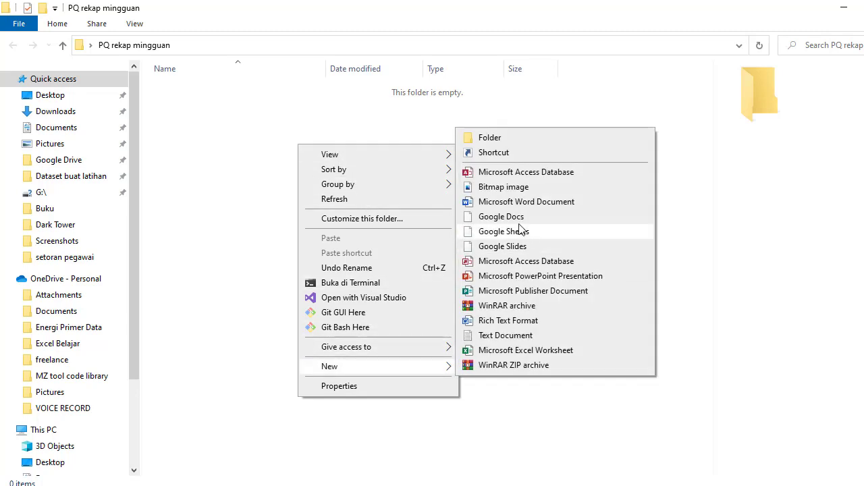
left_click(499, 356)
left_click(498, 356)
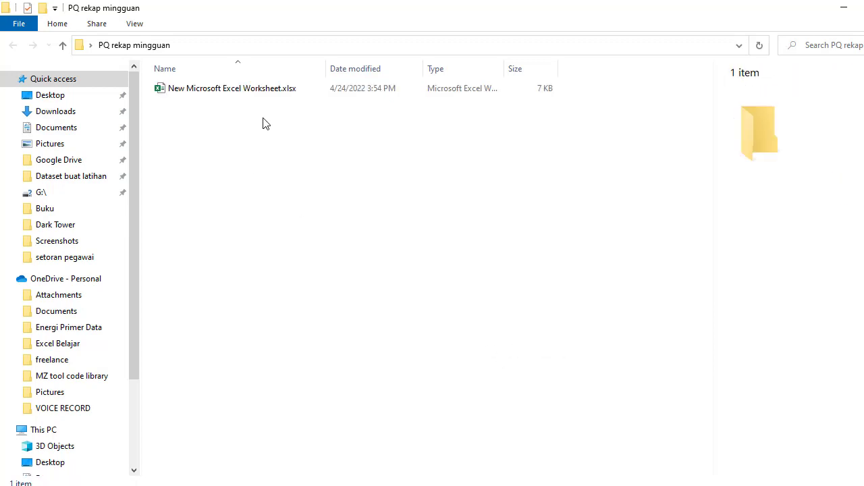
Rename the new worksheet file as rekan1, keeping the xlsx extension.
left_click(257, 98)
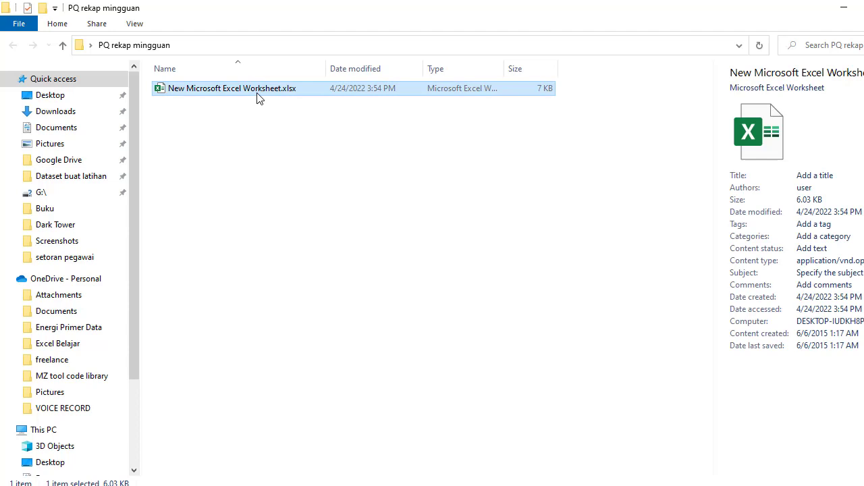
left_click(257, 98)
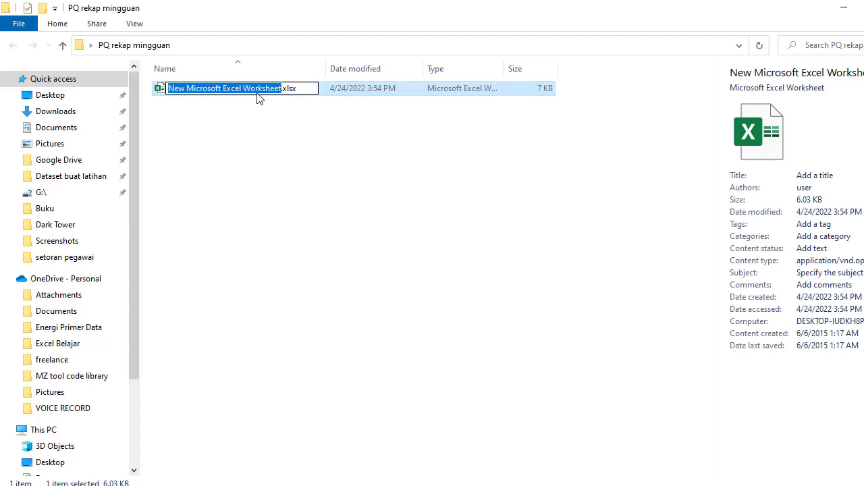
type("rekan1")
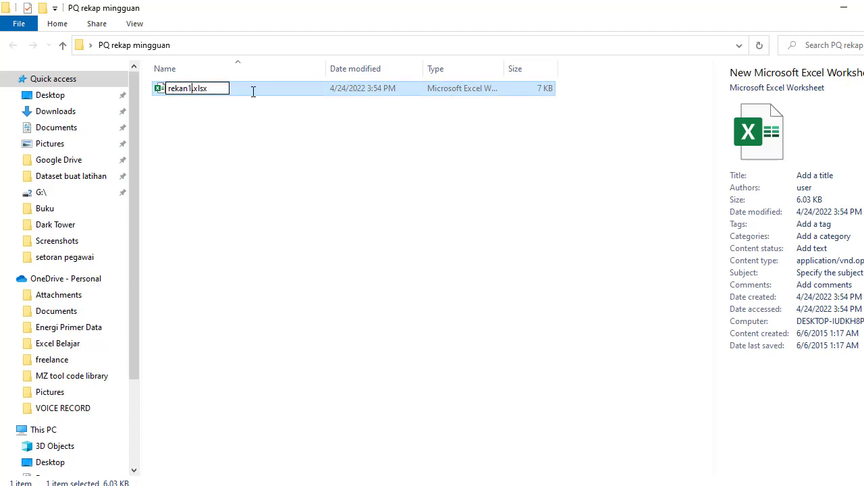
left_click(208, 126)
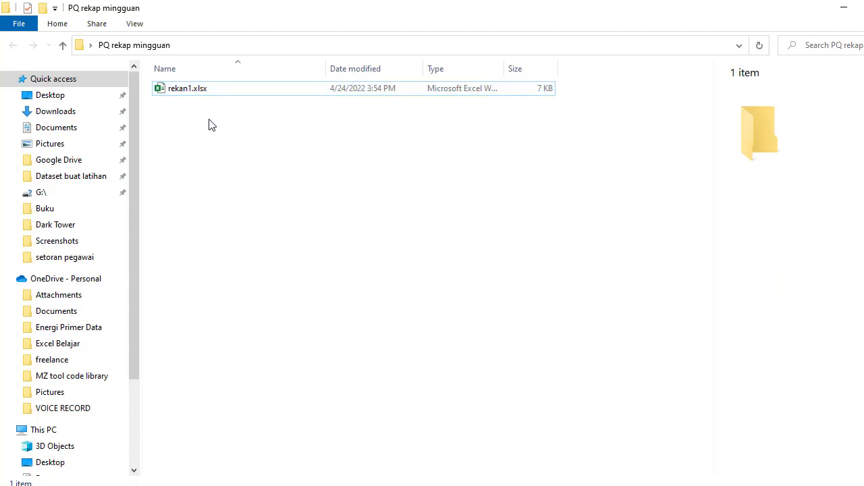
Recheck the question text in the Excel workbook and return to the PQ rekap mingguan folder.
left_click(189, 95)
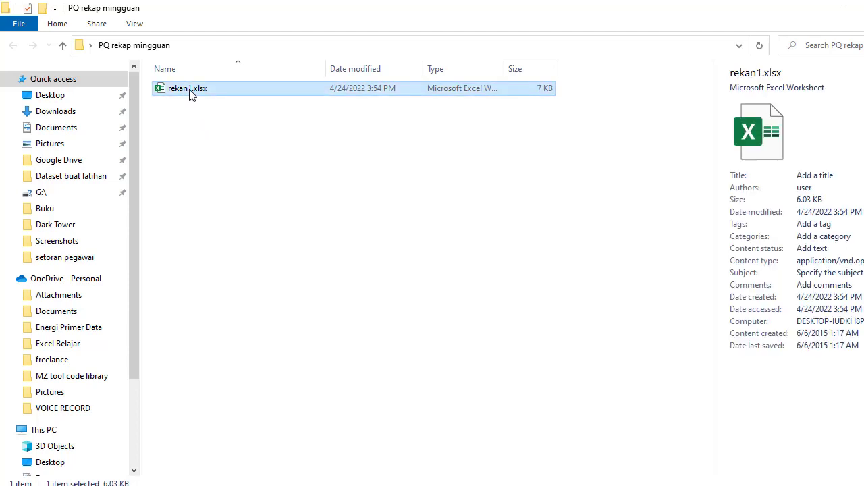
left_click(191, 94)
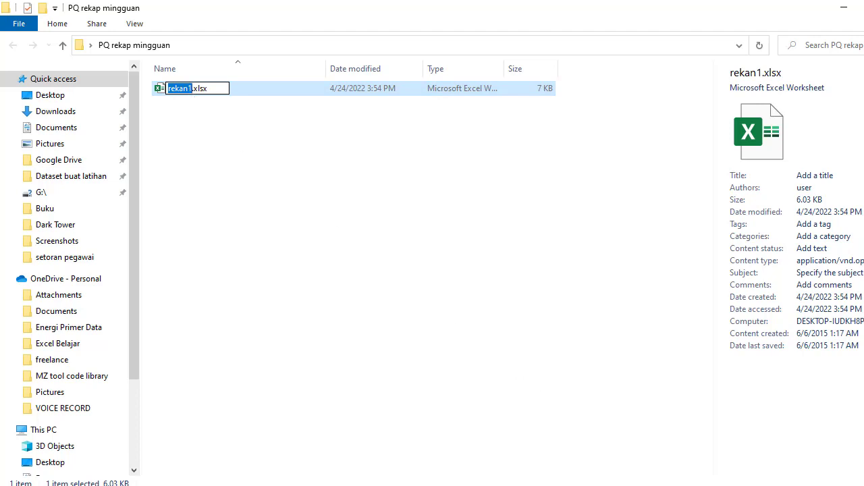
left_click(573, 485)
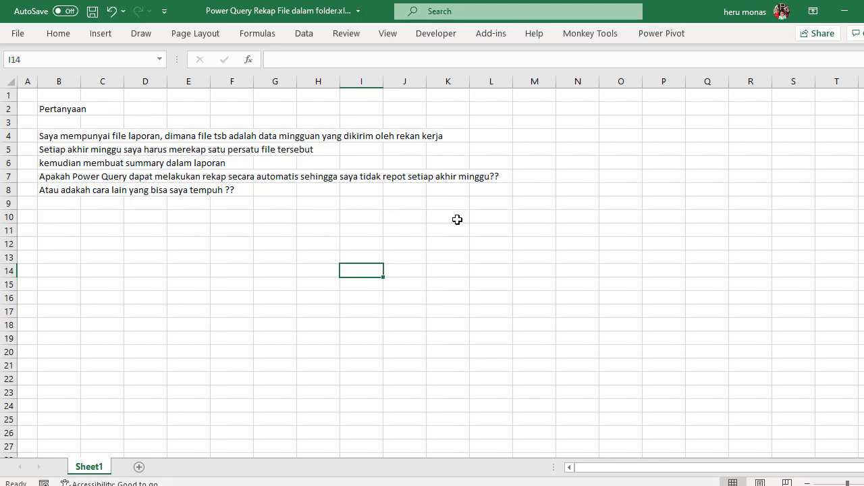
left_click(844, 11)
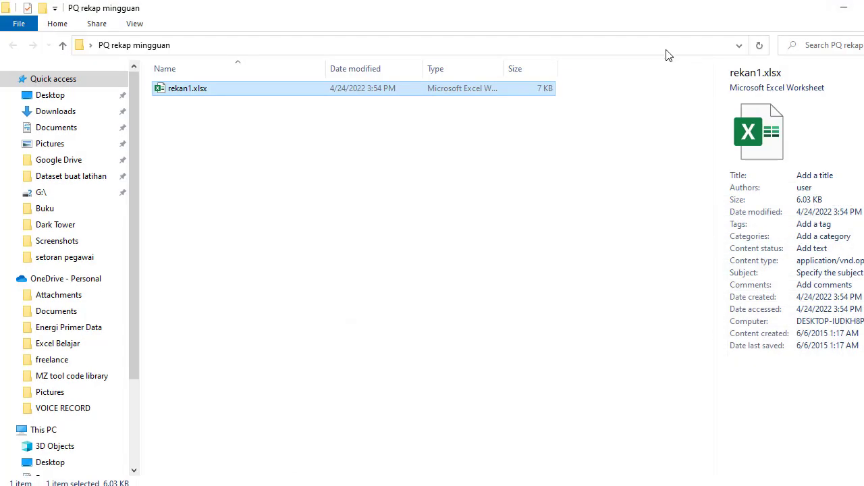
Rename the rekan1.xlsx file as Week1.xlsx.
left_click(176, 94)
left_click(176, 91)
key("BackSpace")
key("BackSpace")
key("BackSpace")
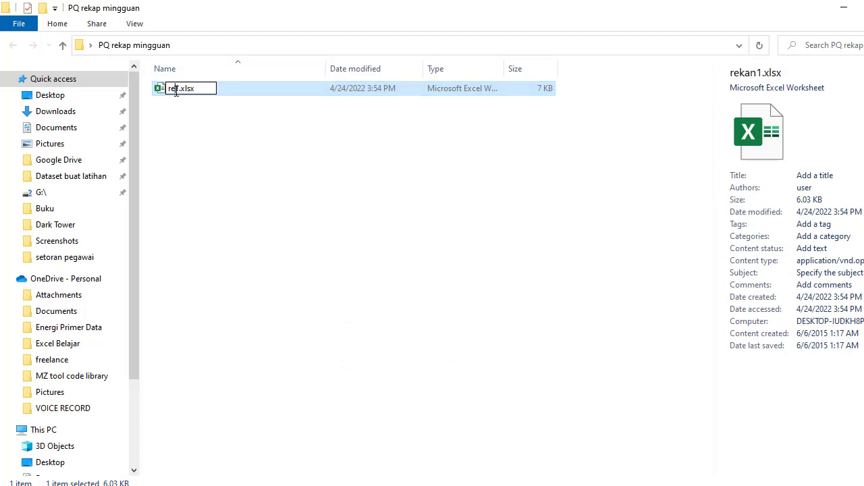
key("BackSpace")
key("BackSpace")
key("BackSpace")
type("Week1")
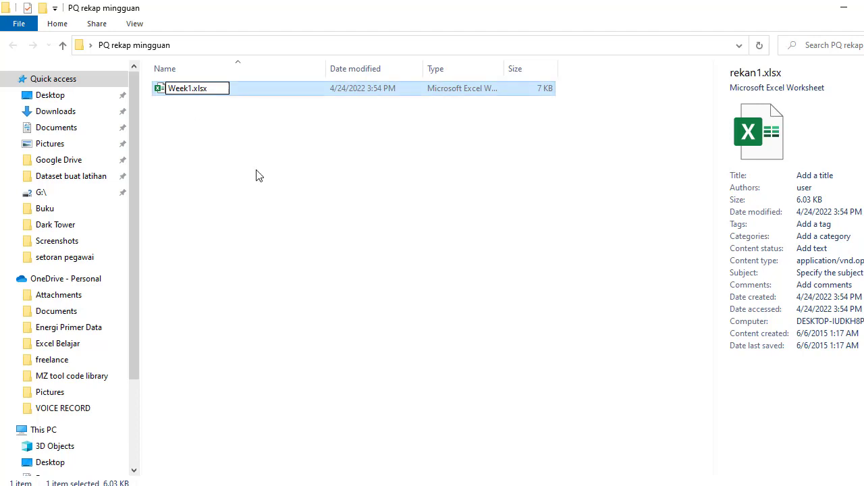
left_click(256, 176)
Open Week1.xlsx from the folder in Excel and select cell C5.
left_click(200, 95)
double_click(200, 95)
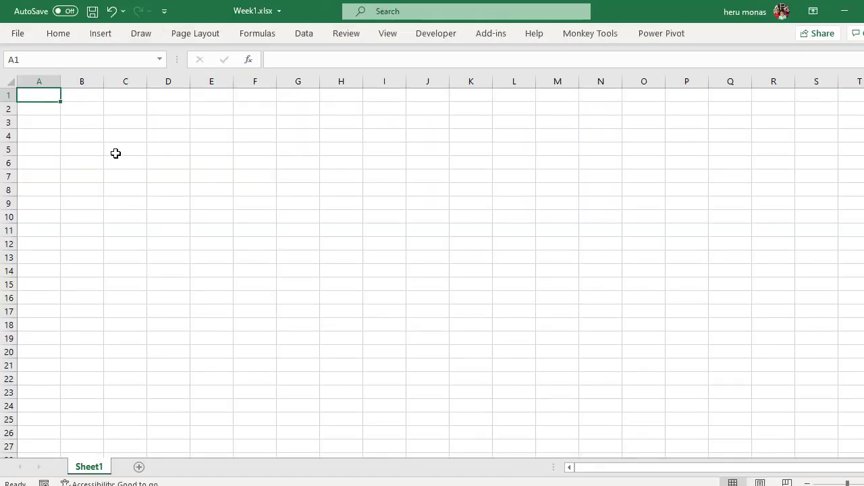
left_click(115, 150)
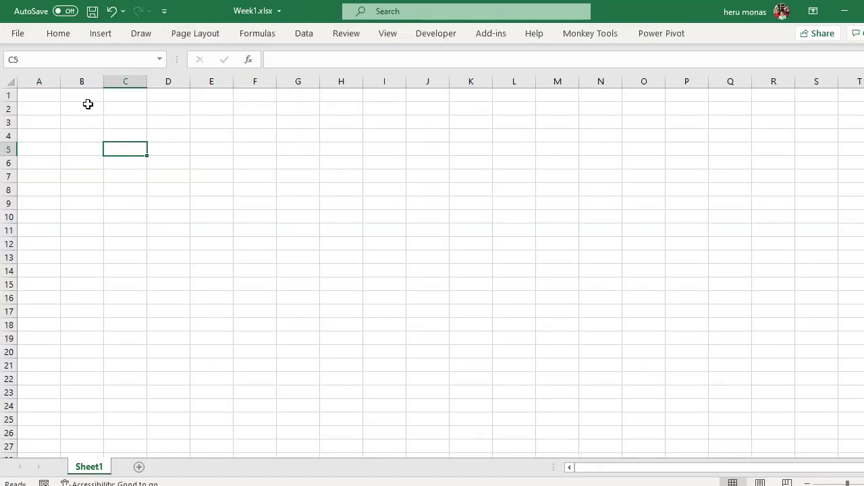
Enter the column headers No, nama and data in cells B2 to D2.
left_click(83, 106)
type("No")
key("Tab")
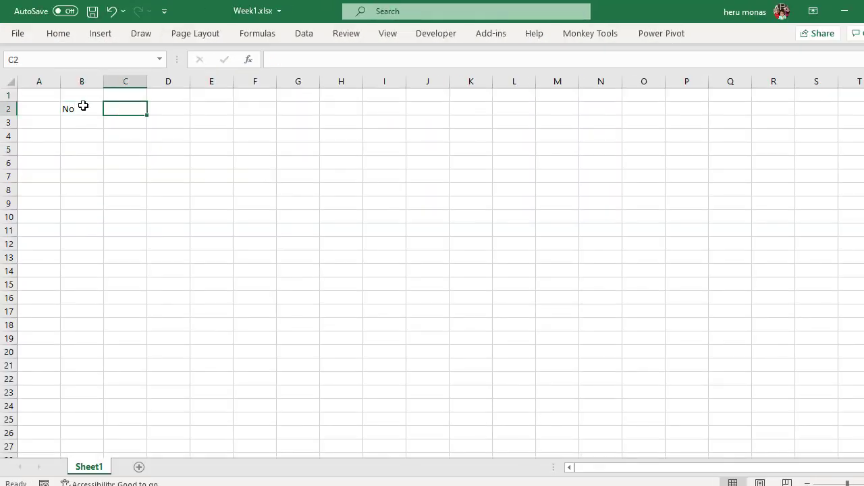
type("nama")
key("Tab")
type("d")
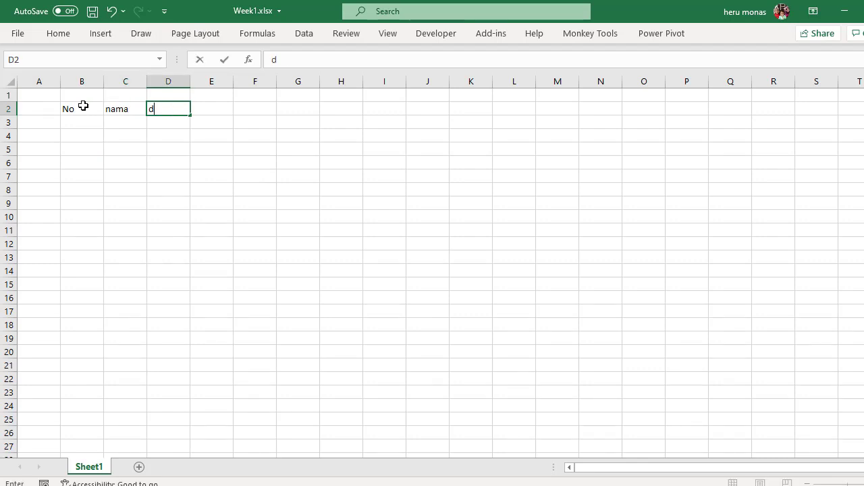
key("Return")
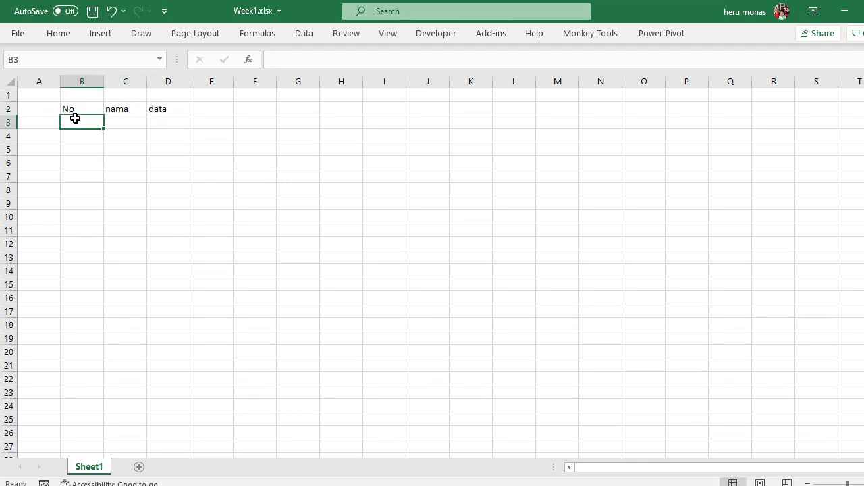
Number the rows under the No header from 1 to 8 in cells B3 to B10.
type("1 2 3 4 5")
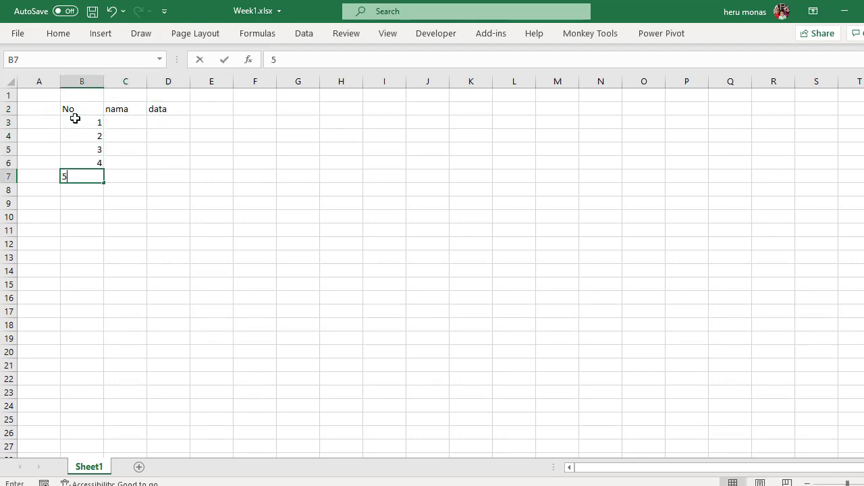
type(" 6")
key("ctrl+Return")
key("Return")
type("7")
key("Return")
type("8")
key("ctrl+Return")
key("Return")
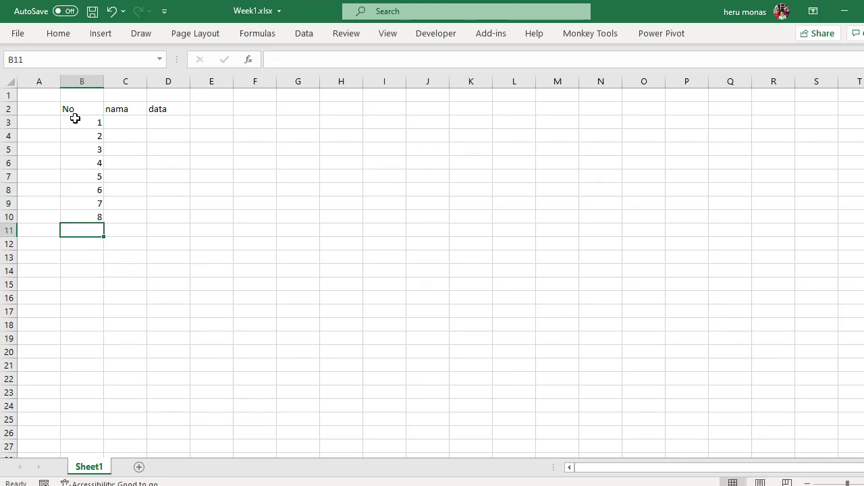
Fill the nama column in cells C3 to C10 with the letters q, w, e, r, t, y, u and i.
left_click(140, 124)
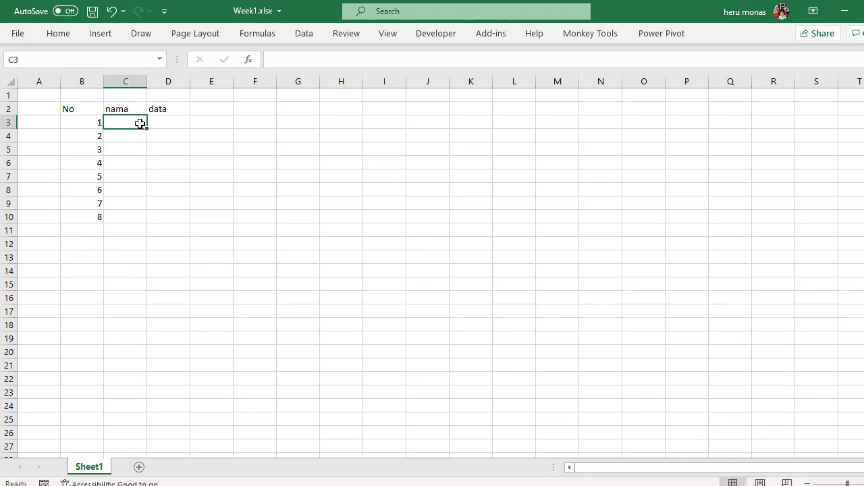
type("q w e r t y")
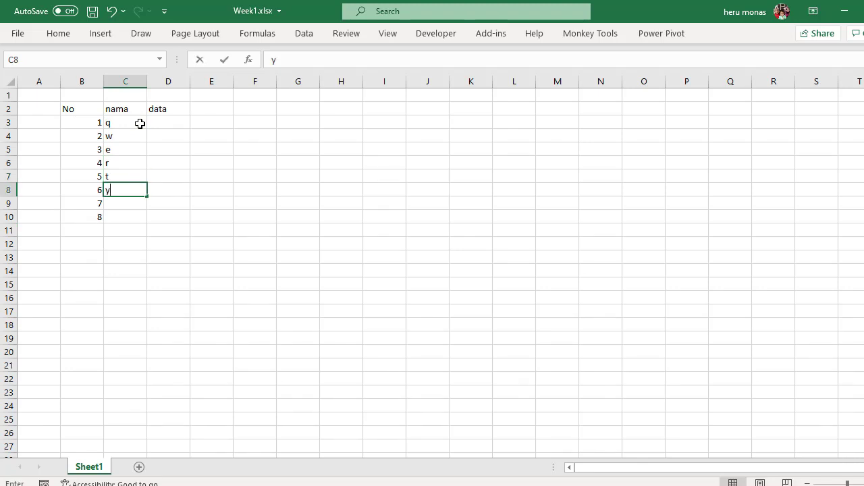
key("Return")
type("ui")
key("Return")
key("Up")
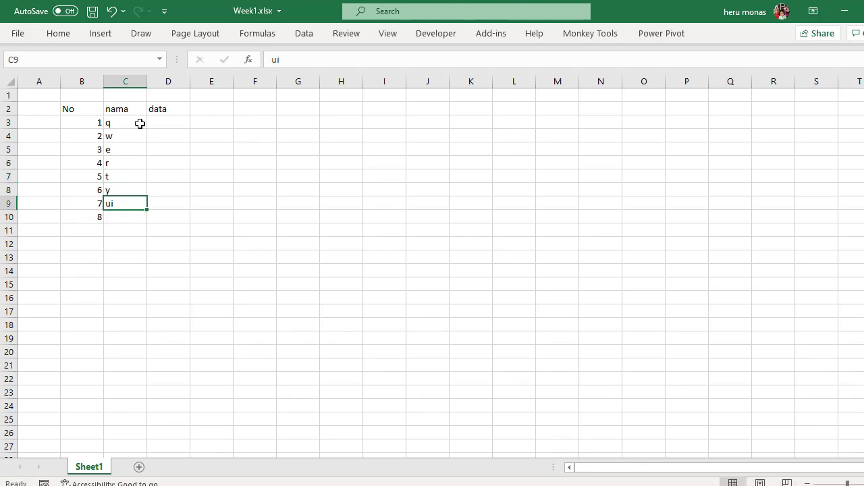
key("BackSpace")
key("Return")
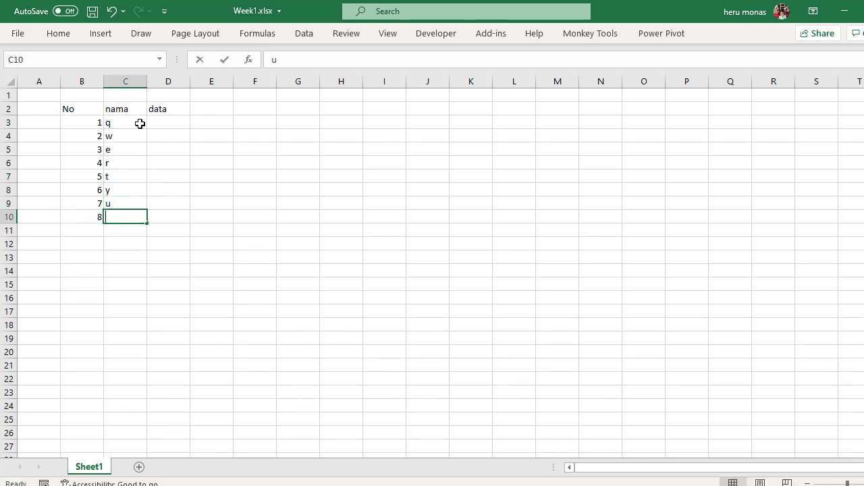
type("i")
key("Return")
Enter the formula =RANDBETWEEN(5,23) in cell D3 under the data header, correcting the extra opening parenthesis.
left_click(163, 125)
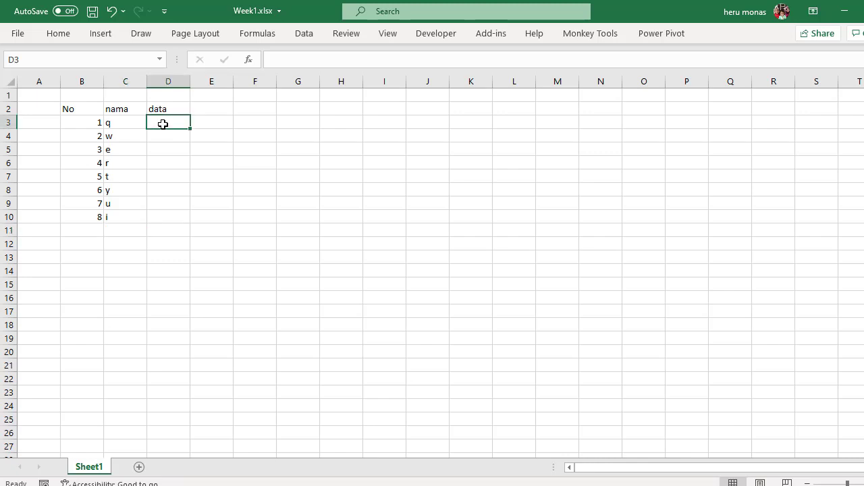
type("=")
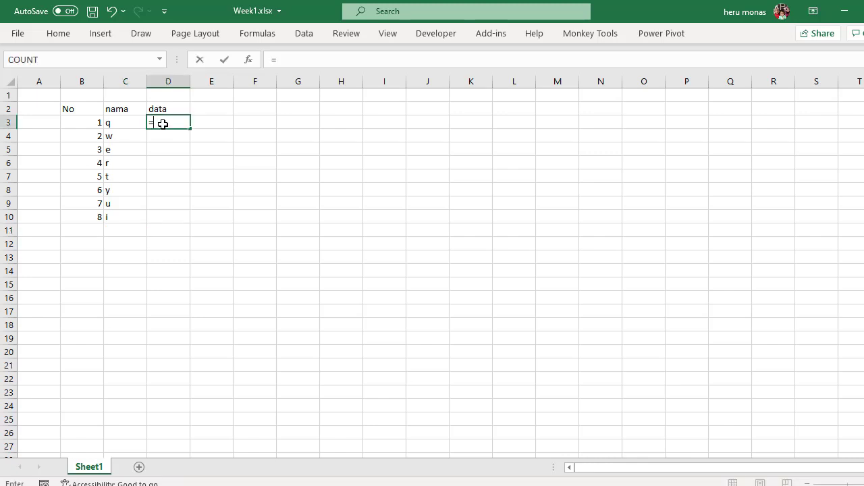
type("ra")
key("Down")
key("Down")
key("Down")
key("Tab")
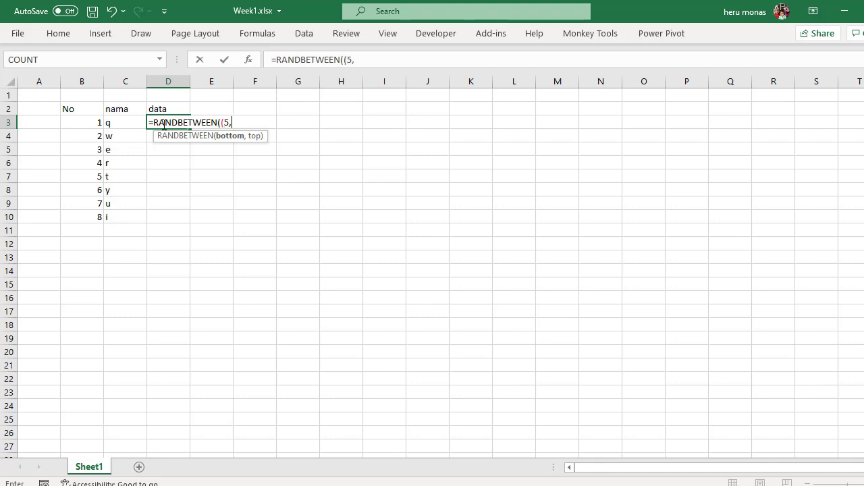
type("(5,23)")
key("Return")
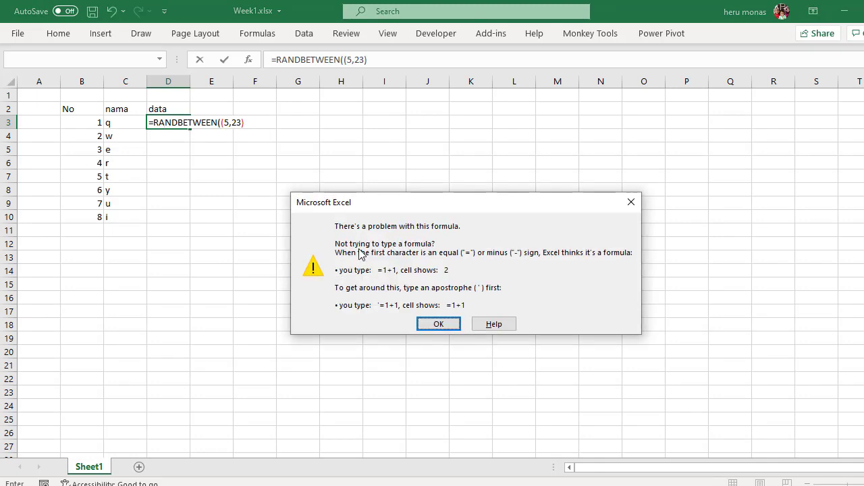
left_click(439, 324)
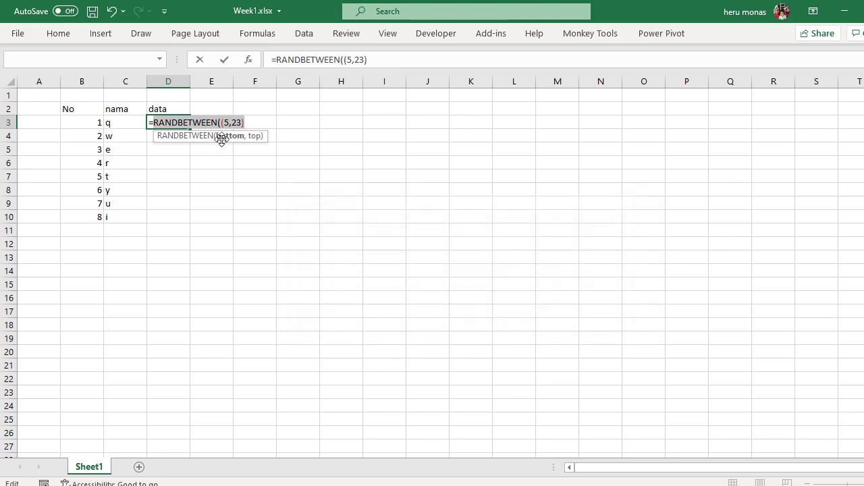
left_click(347, 60)
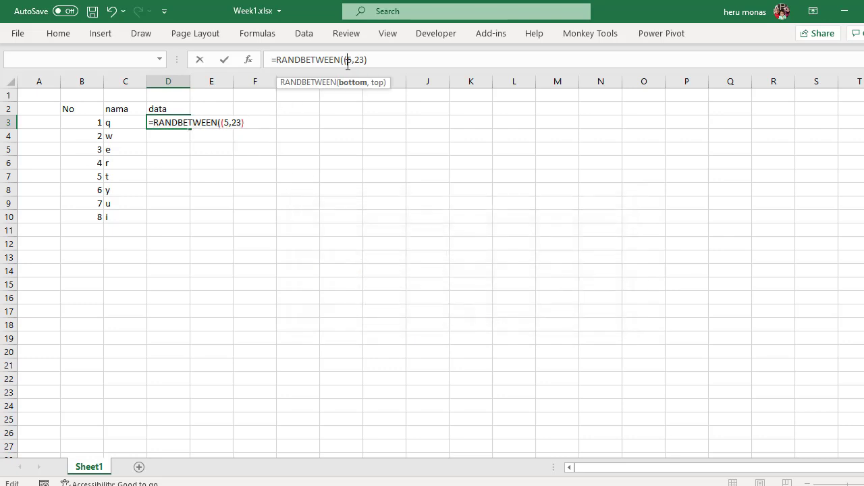
key("BackSpace")
key("Return")
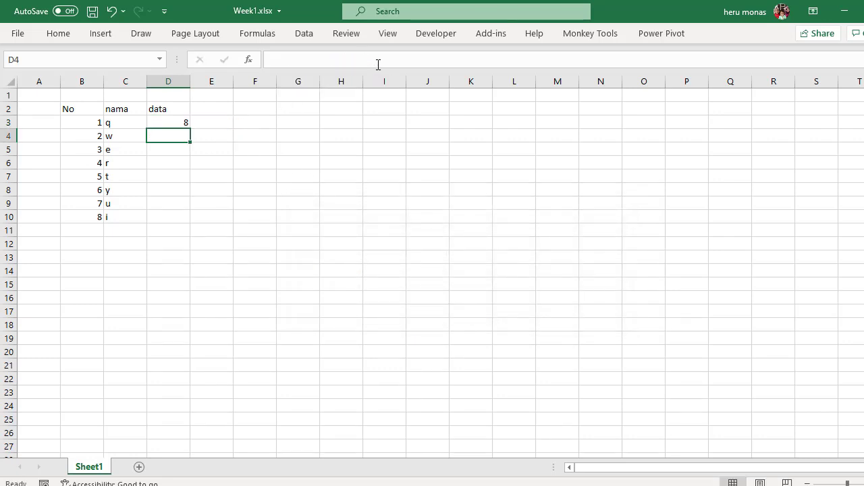
Fill the D3 formula down to D10 and replace the formulas in D3:D10 with their values.
left_click(185, 124)
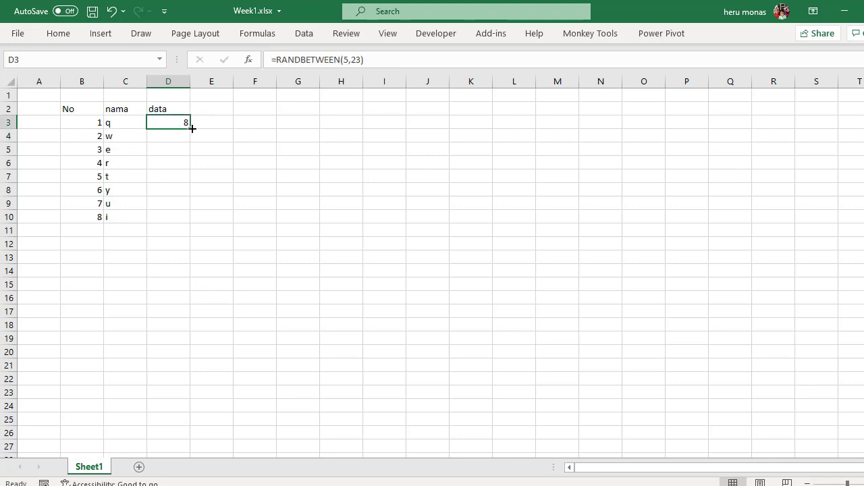
left_click_drag(192, 128, 180, 224)
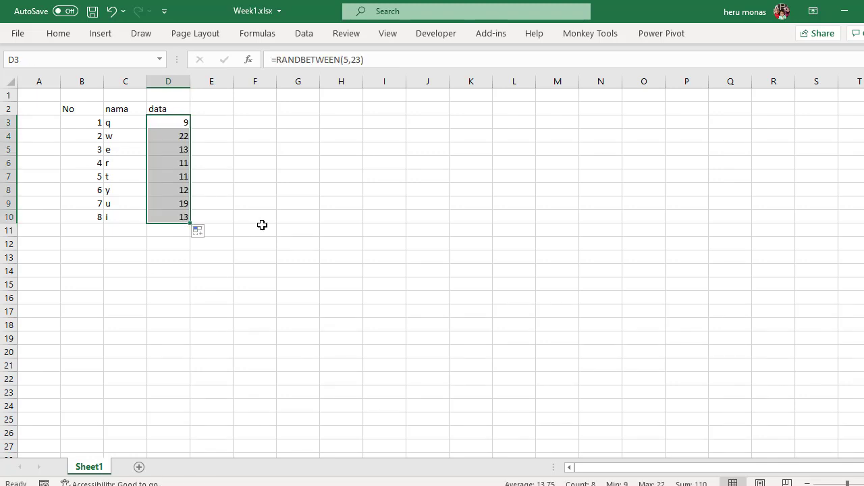
key("ctrl+c")
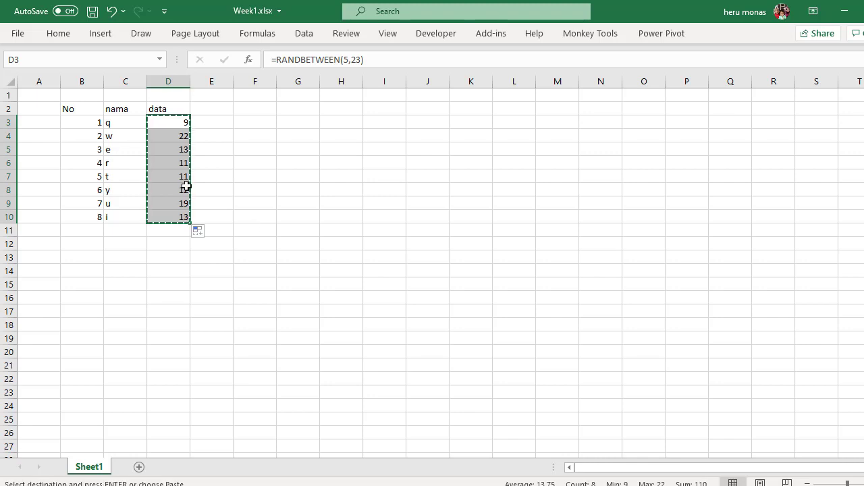
left_click(180, 178)
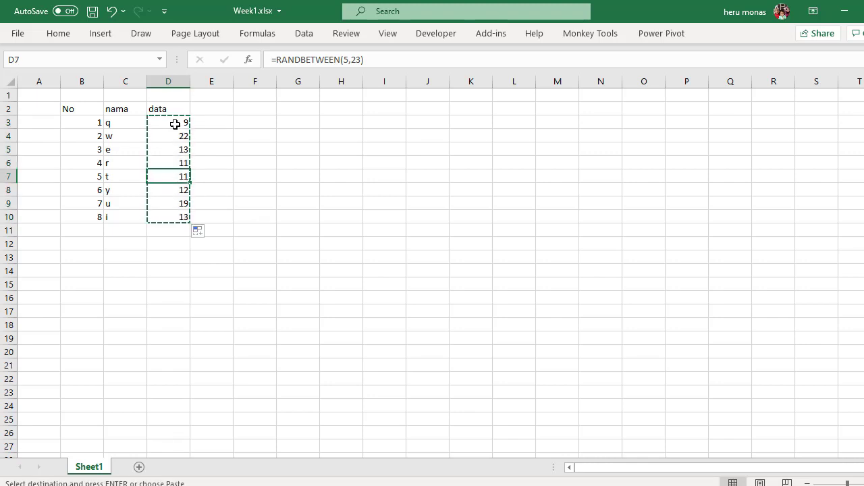
left_click_drag(173, 125, 169, 216)
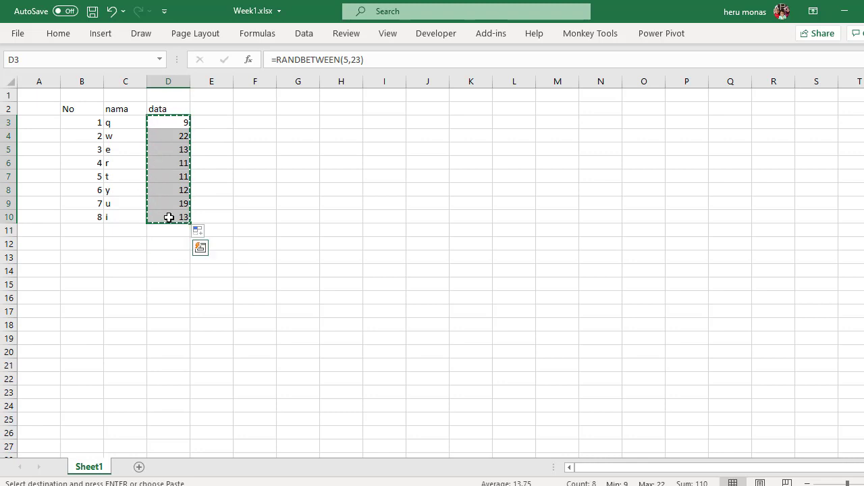
right_click(169, 216)
left_click(224, 179)
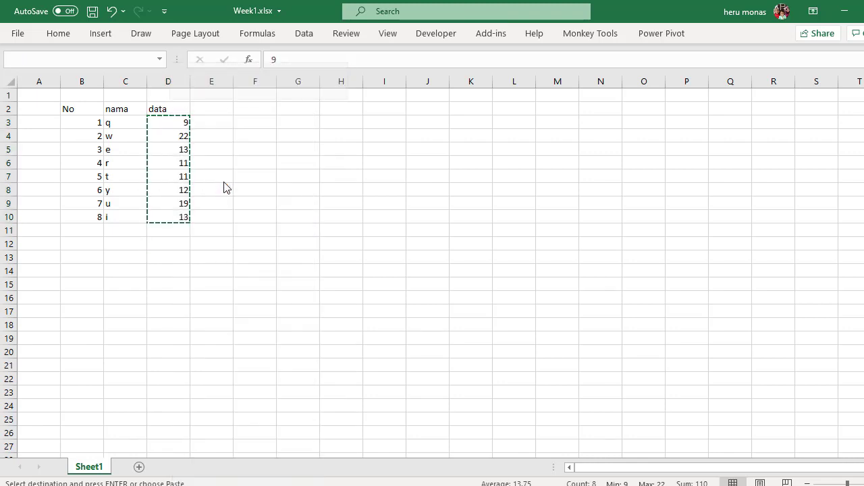
left_click(292, 203)
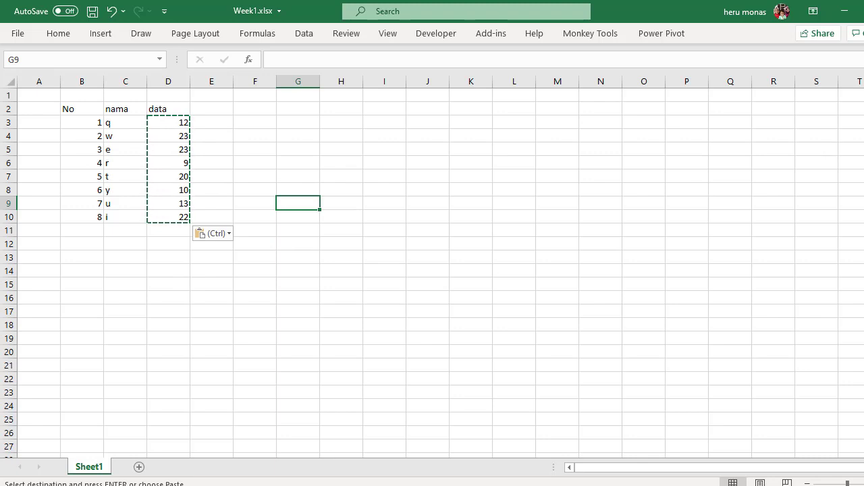
Close Week1.xlsx with its changes saved and switch to the PQ rekap mingguan folder.
key("alt+F4")
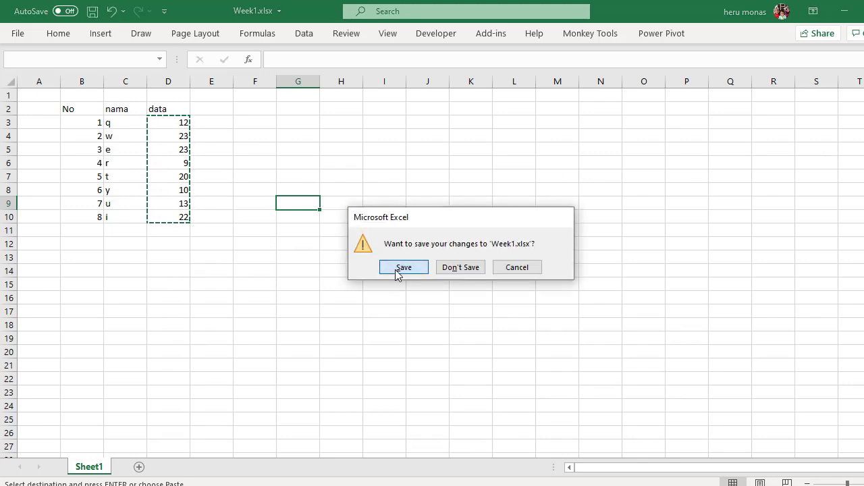
left_click(403, 267)
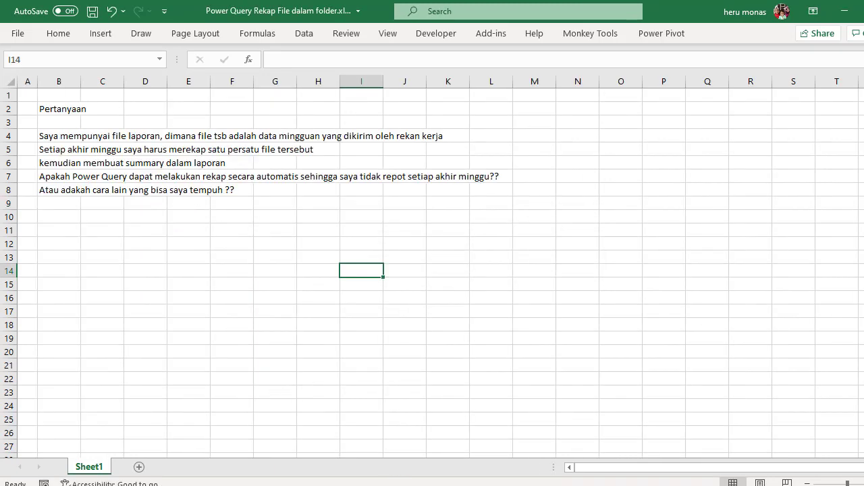
mouse_move(412, 482)
left_click(439, 439)
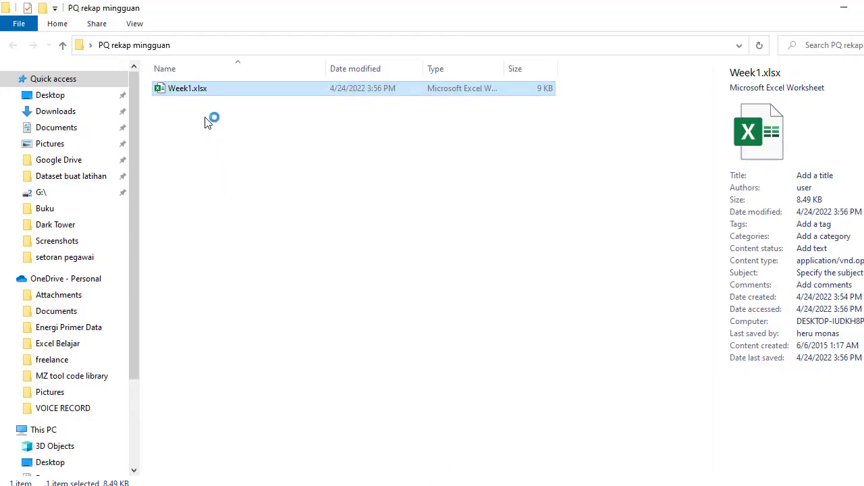
Duplicate Week1.xlsx within the same folder.
left_click(202, 92)
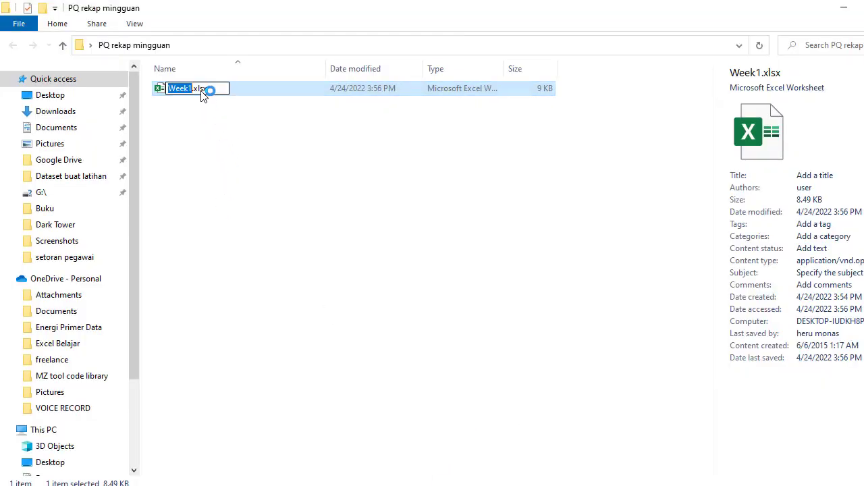
left_click(203, 106)
left_click(204, 93)
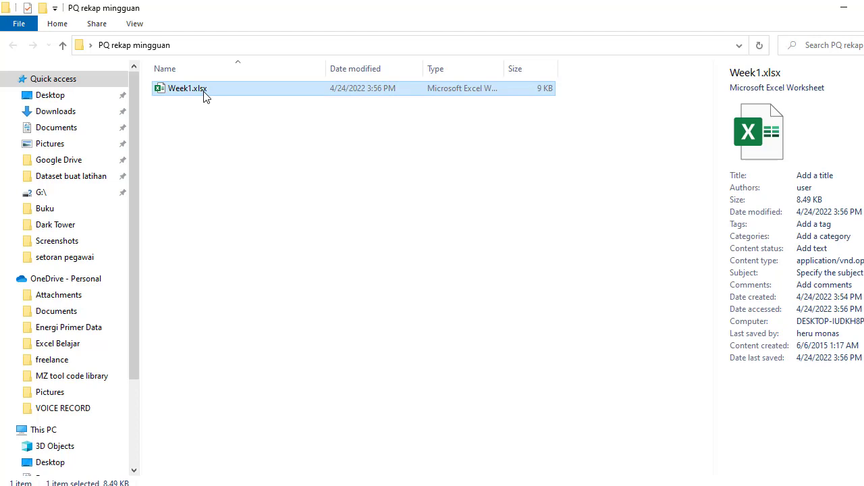
key("ctrl+c")
key("ctrl+v")
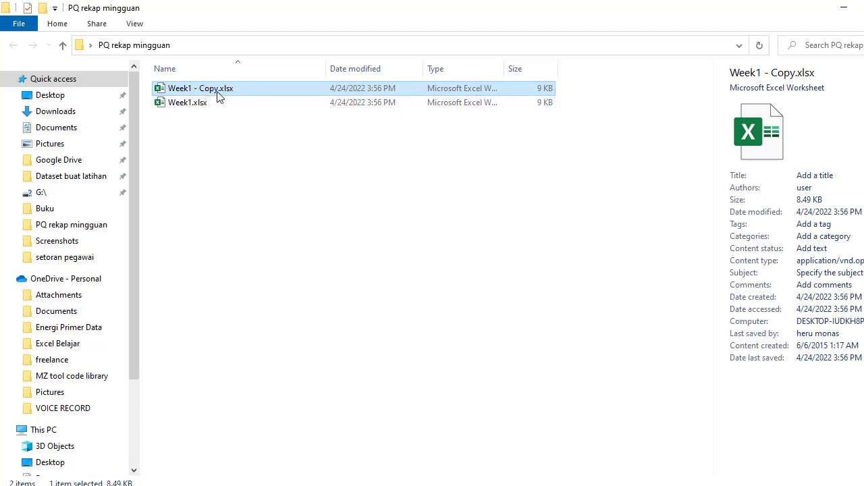
Rename the copied file Week1 - Copy.xlsx as Week2.xlsx.
left_click(217, 94)
left_click(217, 92)
key("BackSpace")
key("BackSpace")
key("BackSpace")
key("BackSpace")
key("BackSpace")
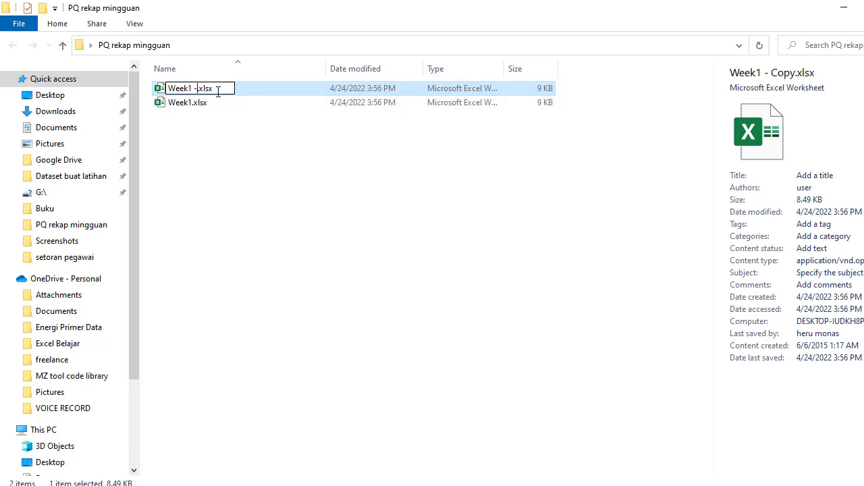
key("BackSpace")
key("BackSpace")
key("BackSpace")
type("2")
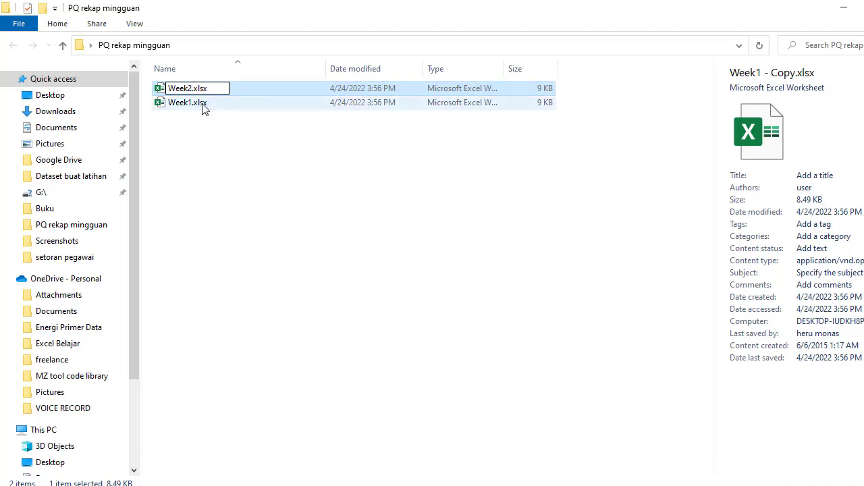
left_click(188, 173)
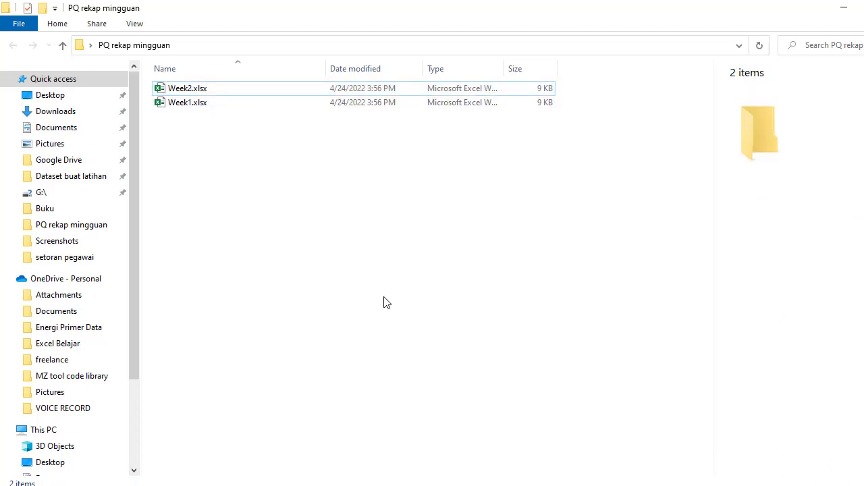
Create a new Microsoft Excel Worksheet file in the PQ rekap mingguan folder.
right_click(236, 193)
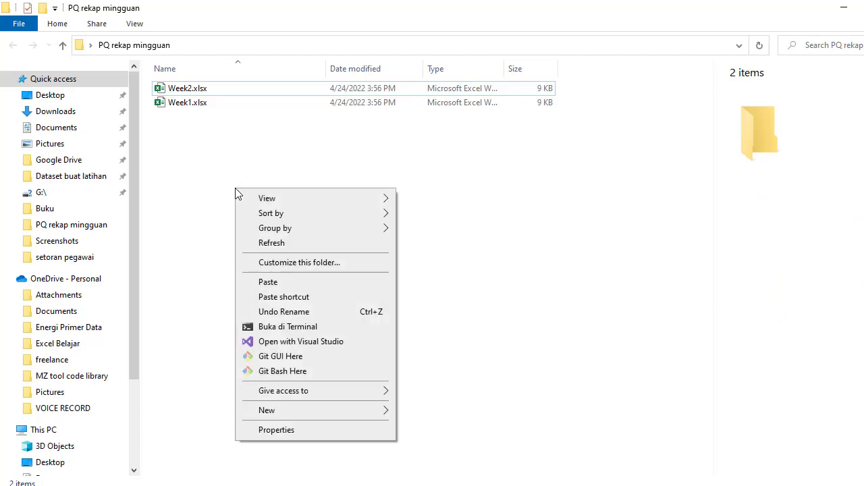
mouse_move(305, 411)
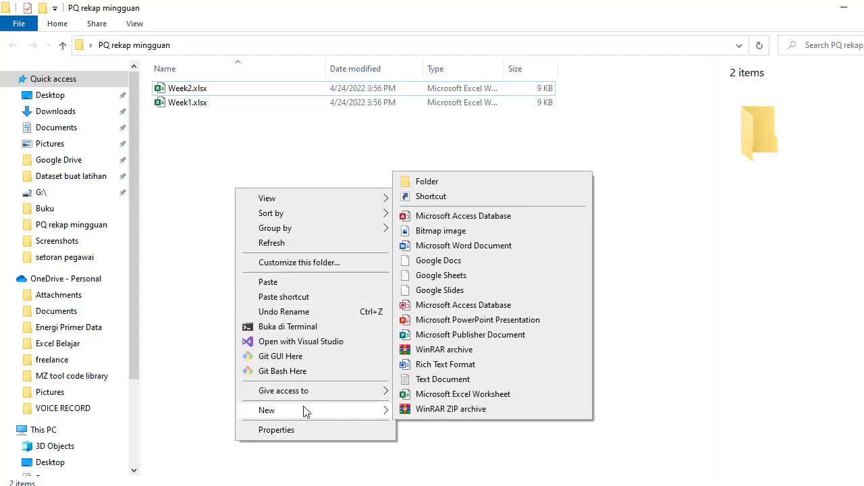
left_click(444, 395)
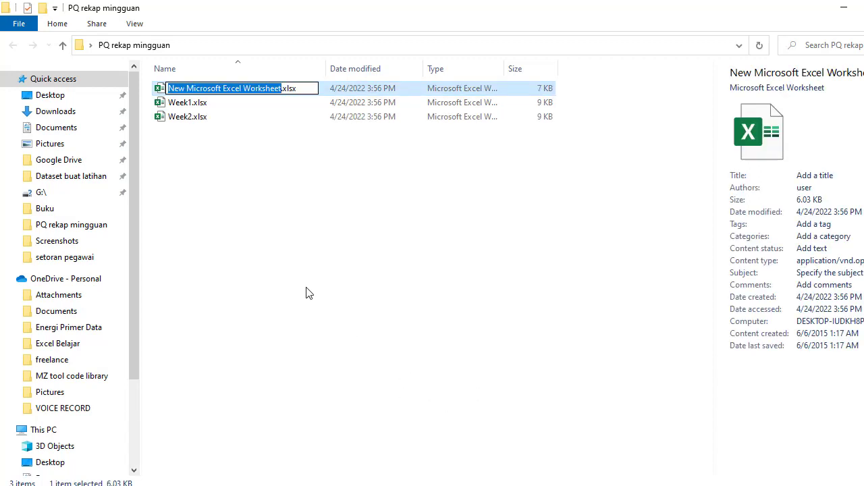
Name the new Excel worksheet file rekap.xlsx.
type("rekap")
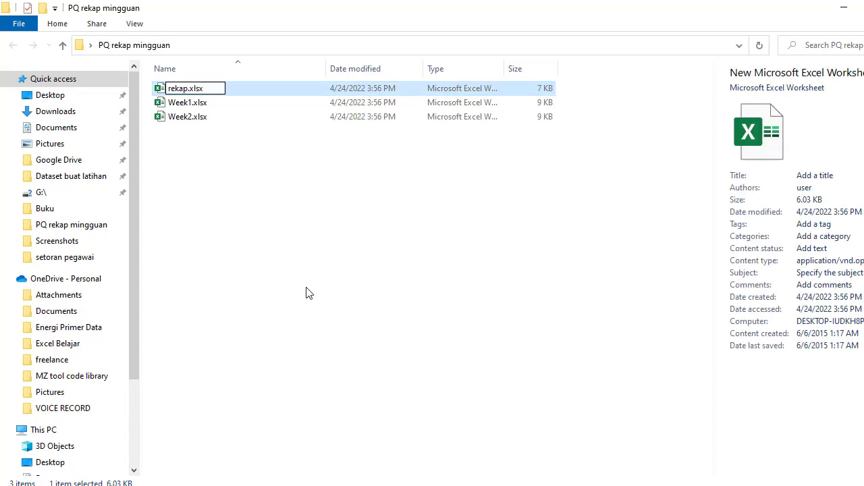
left_click(267, 276)
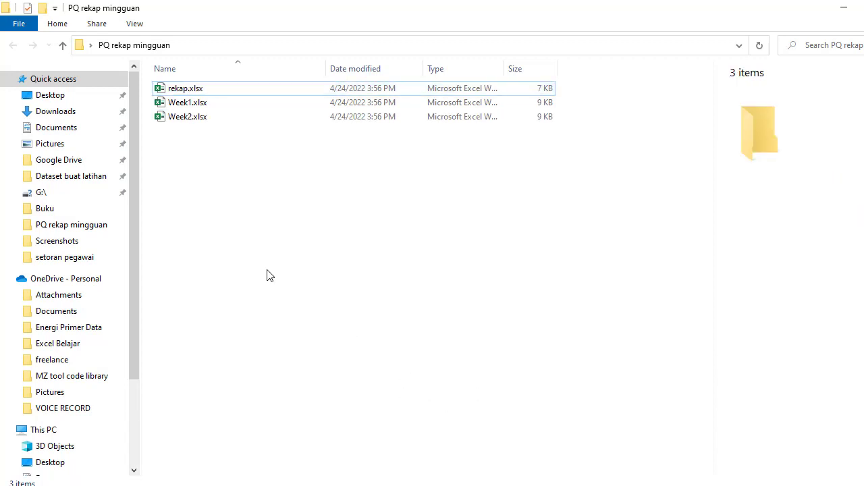
Open Week2.xlsx and close the Power Query Rekap File dalam folder workbook without saving its changes.
left_click(186, 119)
key("alt+Tab")
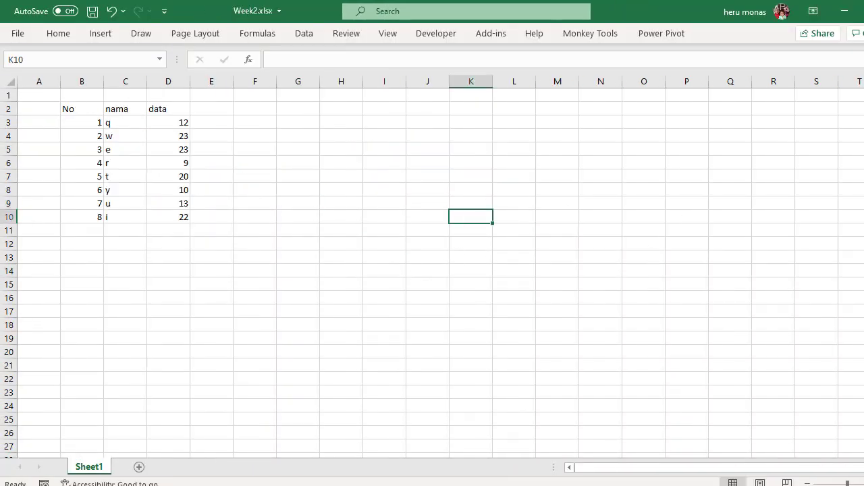
left_click(548, 441)
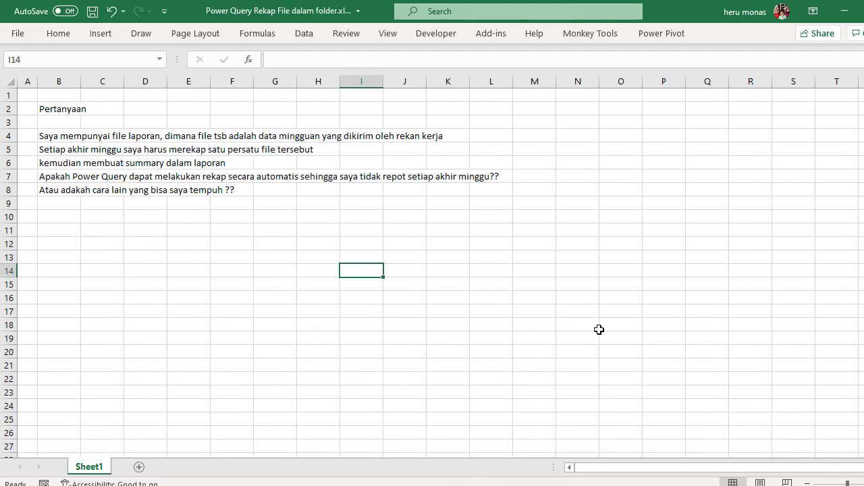
left_click(844, 15)
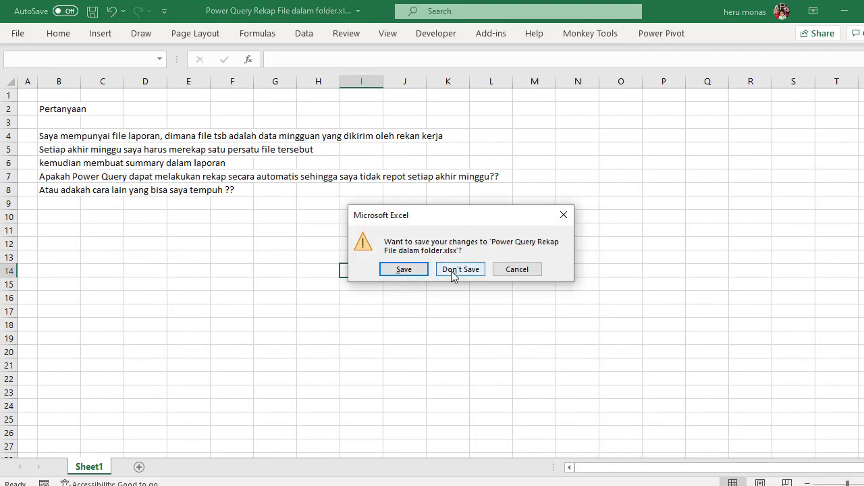
left_click(453, 270)
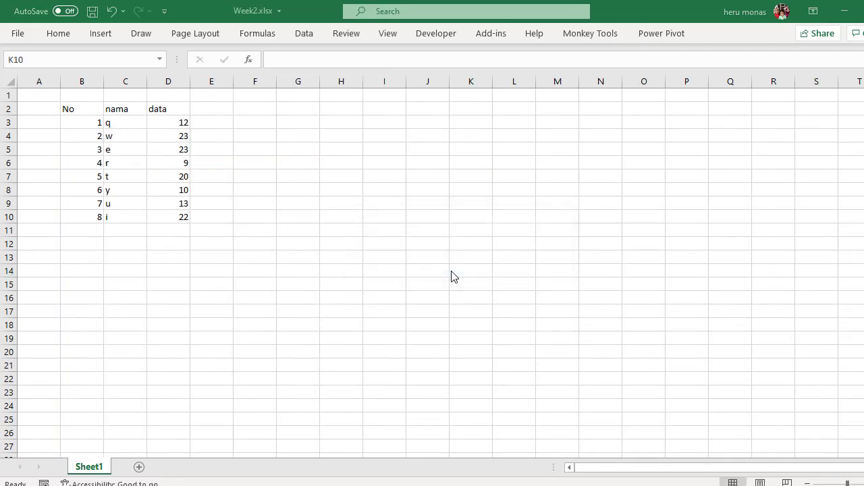
Fill all the data column cells D3:D10 in Week2.xlsx with 100 and save the workbook.
left_click(299, 267)
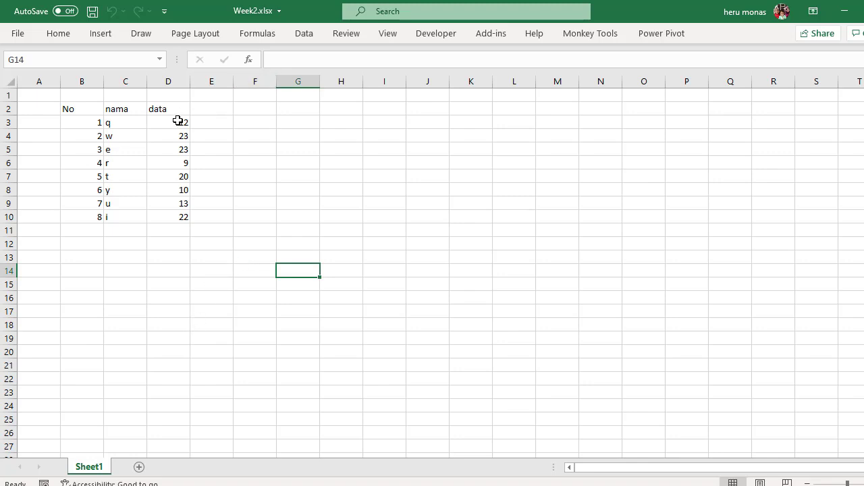
left_click_drag(177, 121, 169, 222)
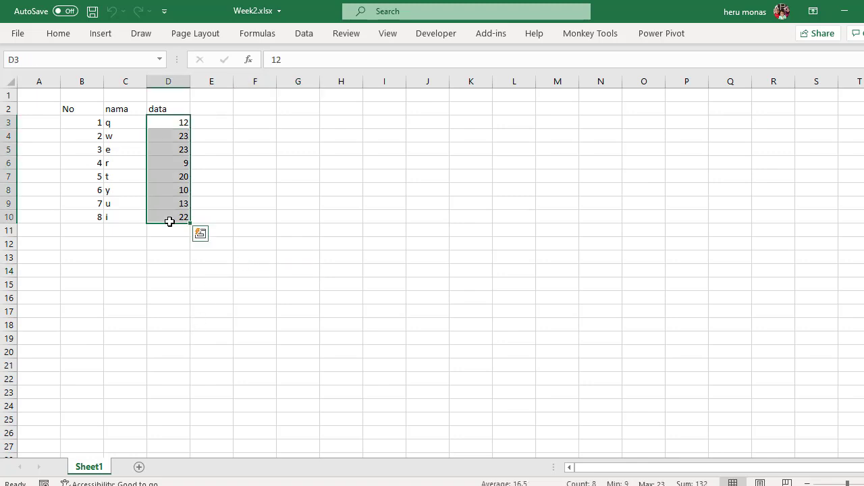
type("100")
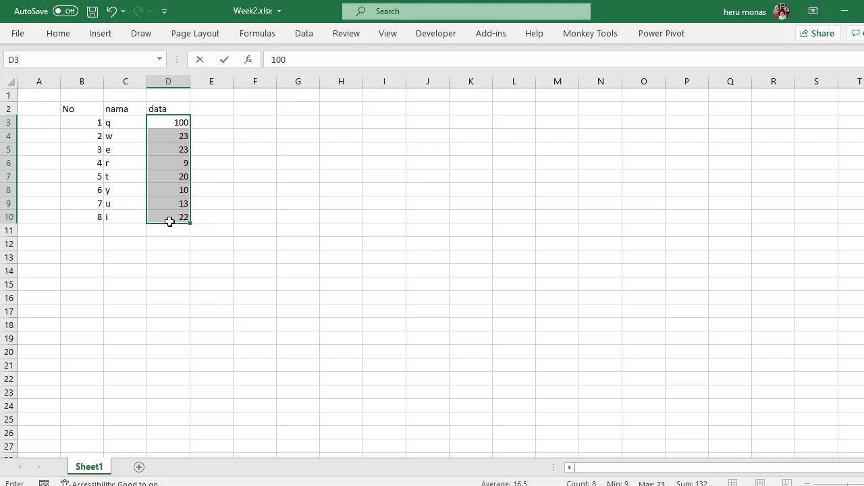
key("ctrl+Return")
left_click(270, 246)
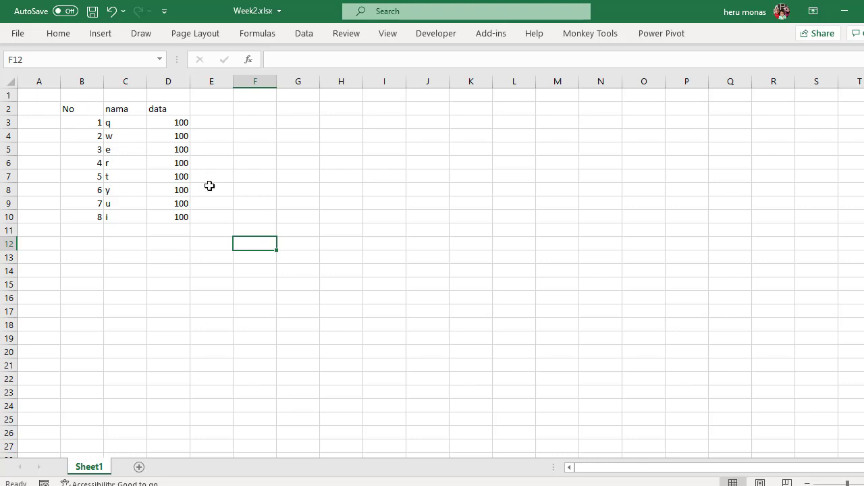
left_click(309, 218)
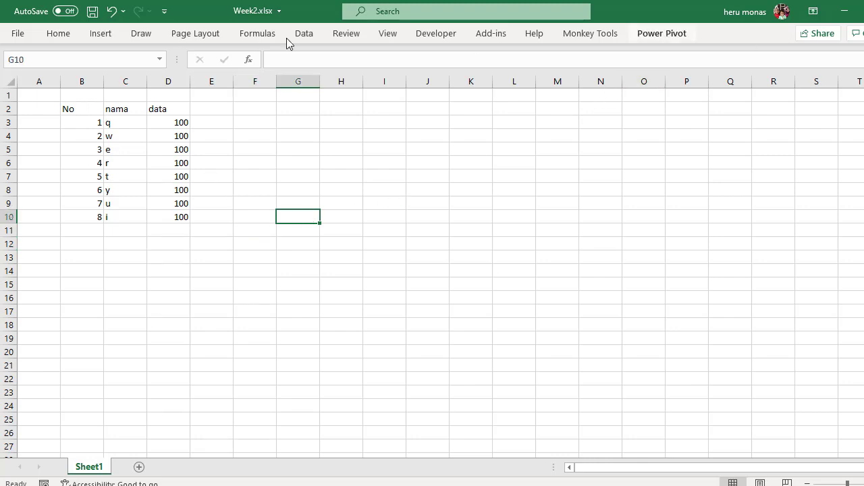
left_click(92, 12)
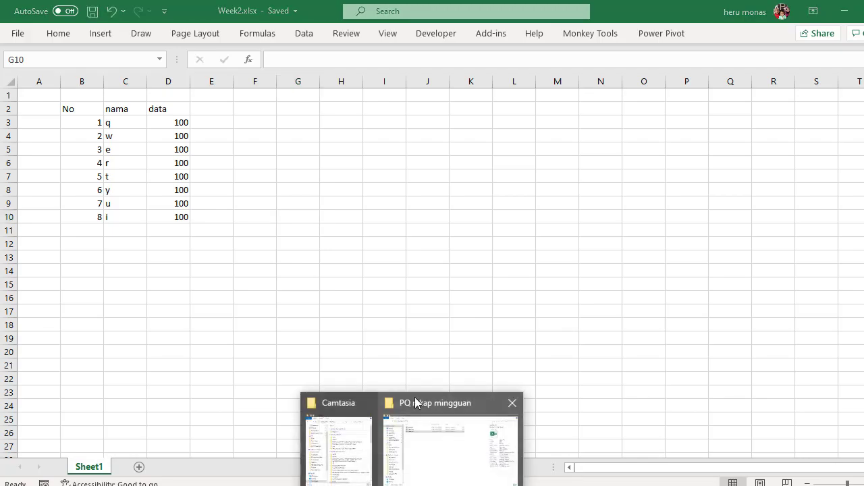
Open rekap.xlsx from the PQ rekap mingguan folder and arrange its window beside the Week2.xlsx window.
left_click(429, 444)
double_click(199, 90)
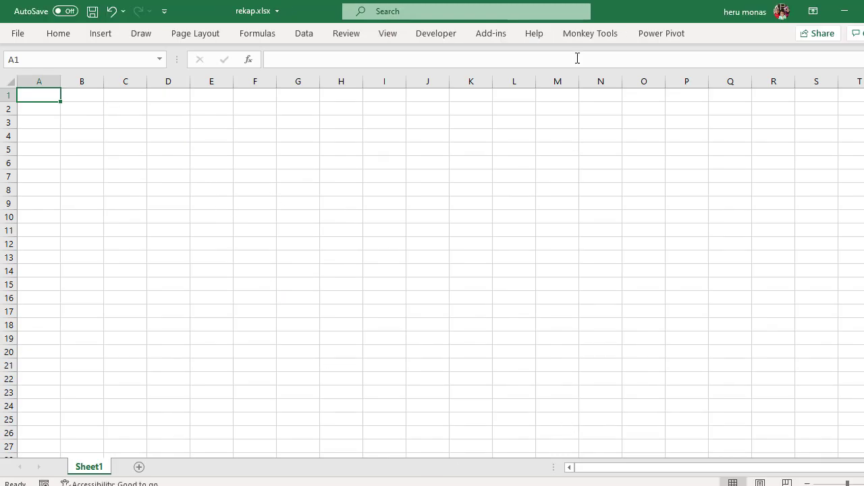
left_click_drag(628, 19, 702, 45)
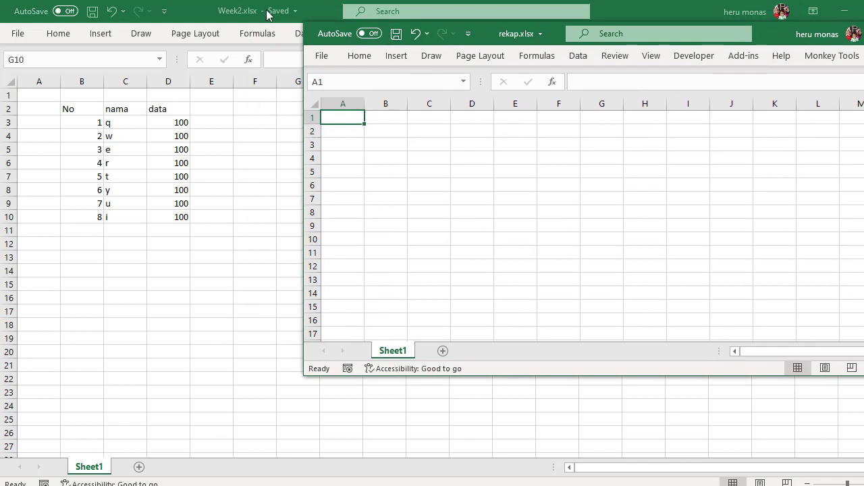
left_click_drag(270, 13, 218, 102)
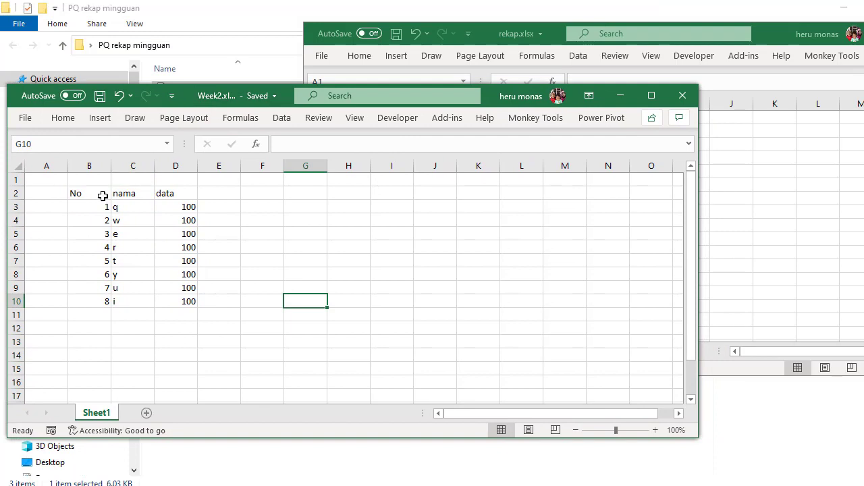
Copy the table B2:D10 from Week2.xlsx and paste it as values at cell A1 of rekap.xlsx.
left_click_drag(99, 198, 167, 304)
key("ctrl+c")
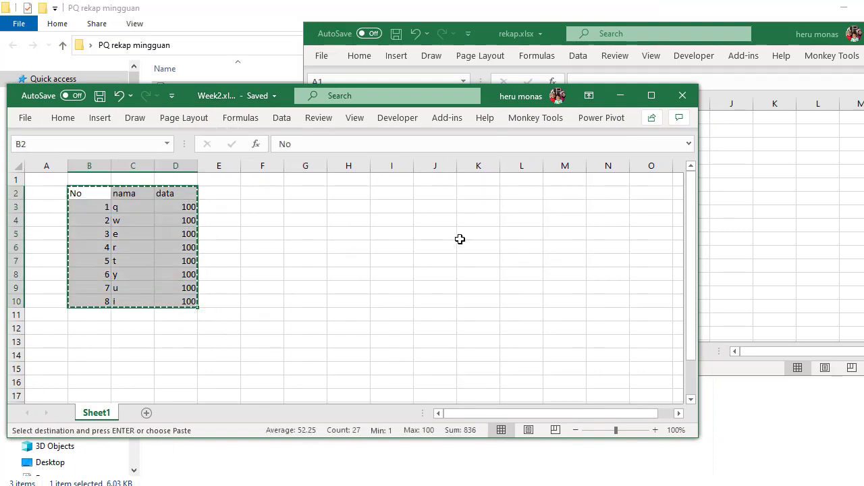
left_click(723, 224)
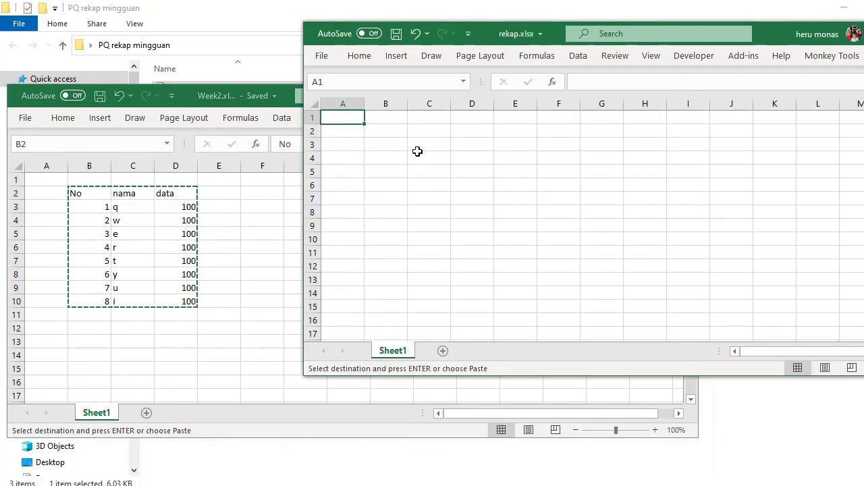
right_click(354, 119)
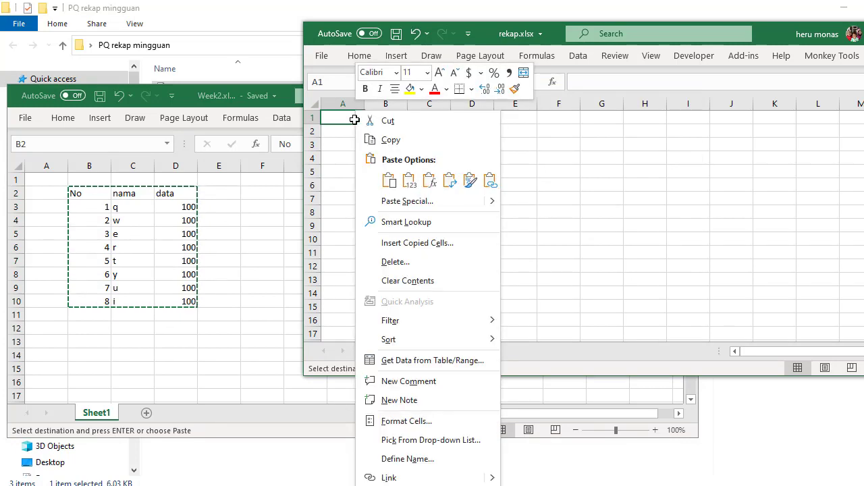
left_click(412, 186)
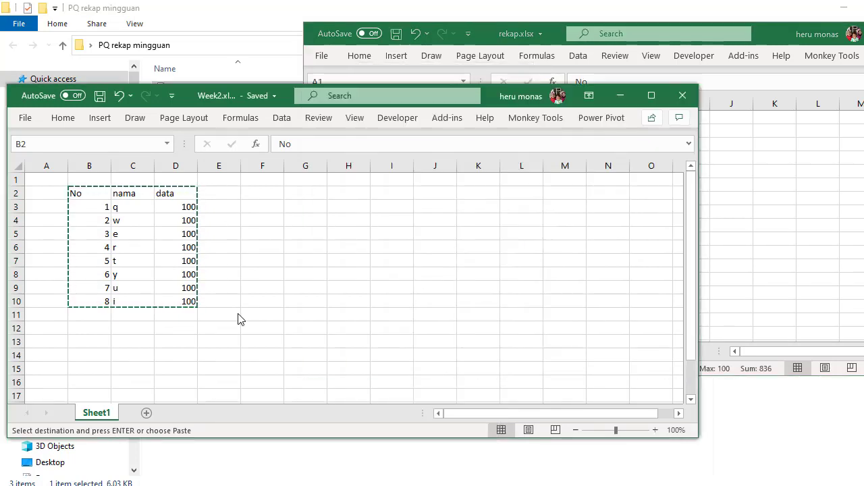
Close Week2.xlsx and open Week1.xlsx from the PQ rekap mingguan folder.
left_click(240, 319)
left_click(683, 95)
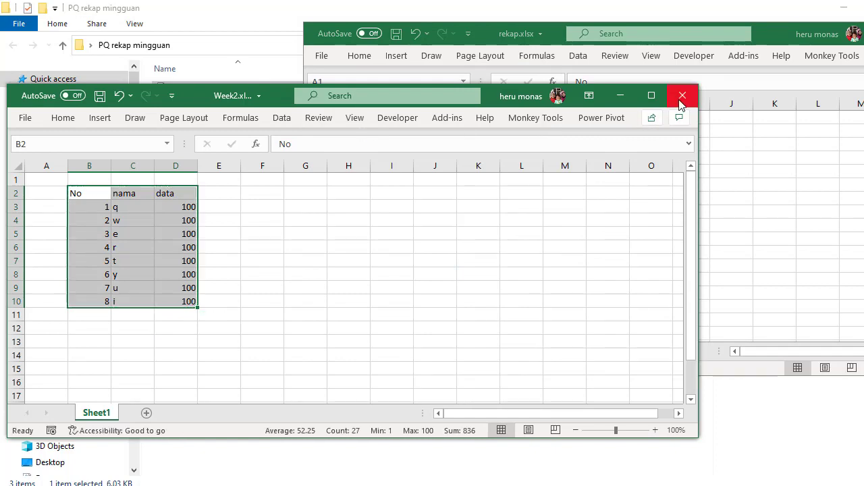
left_click(210, 156)
double_click(200, 106)
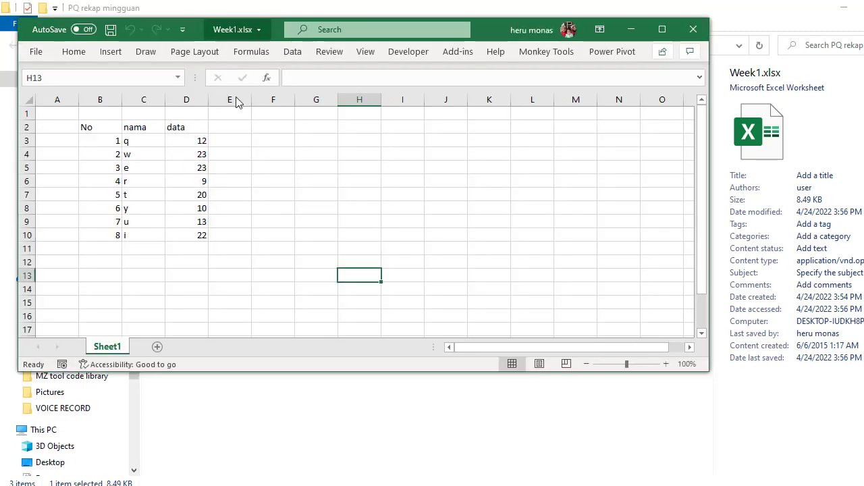
Copy the data rows B3:D10 from Week1.xlsx and paste them as values at cell A10 of rekap.xlsx.
left_click_drag(112, 143, 183, 229)
key("ctrl+c")
left_click(421, 455)
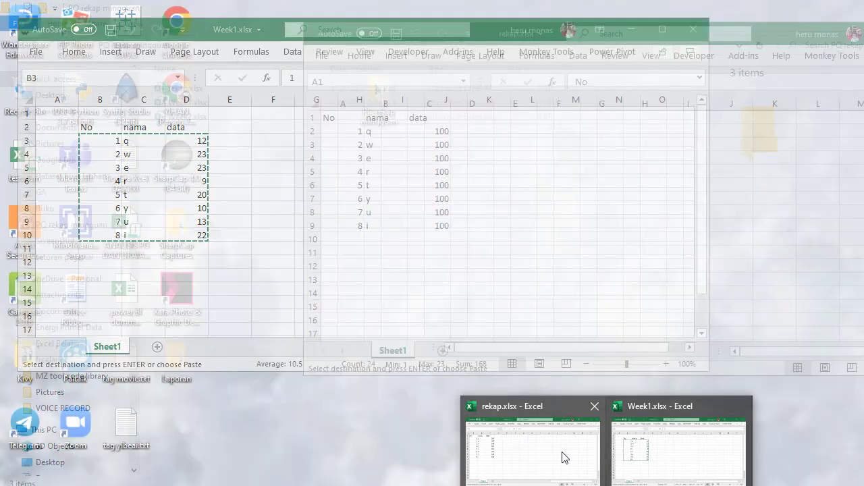
left_click(565, 457)
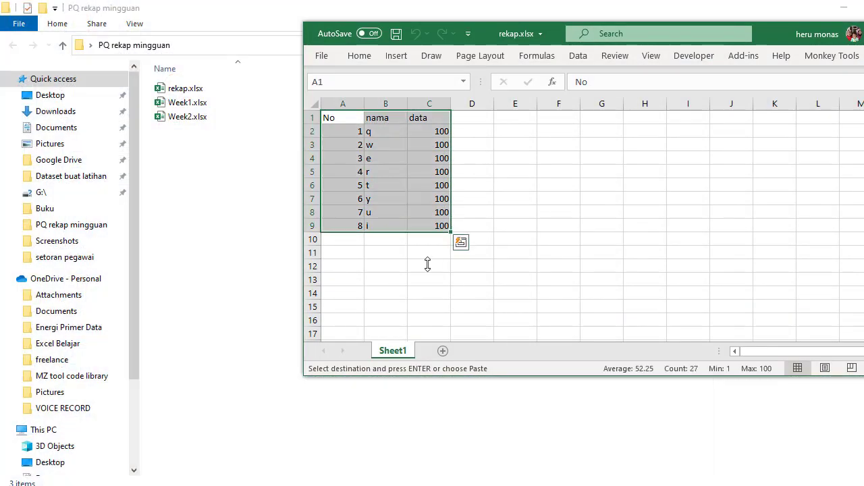
left_click(352, 238)
right_click(354, 238)
key("Escape")
right_click(358, 245)
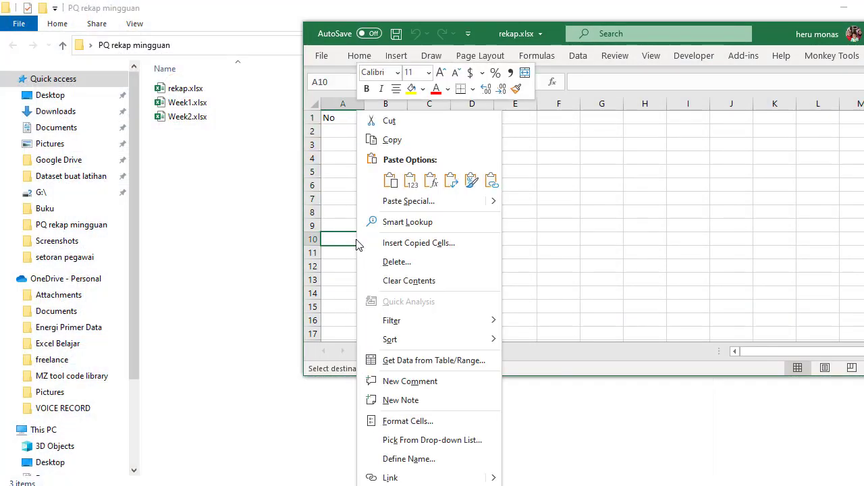
left_click(408, 177)
left_click(517, 255)
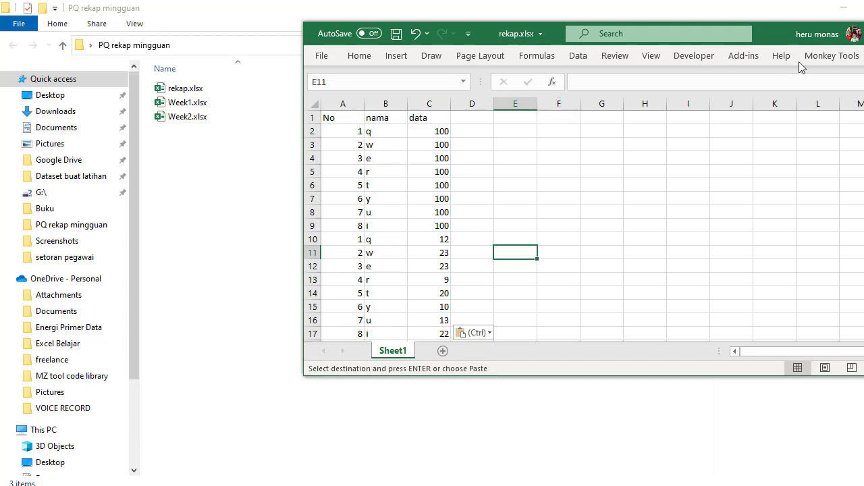
Maximize rekap.xlsx and clear the manually pasted data in A1:C17.
double_click(776, 31)
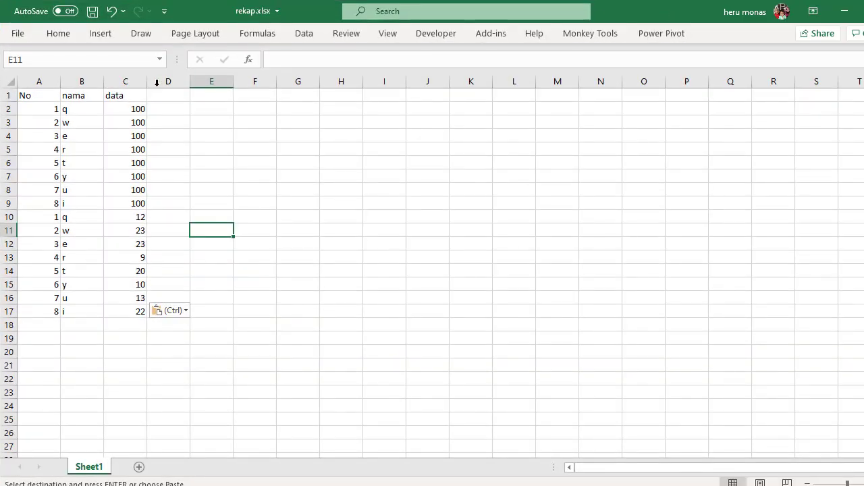
left_click(48, 96)
left_click_drag(179, 159, 143, 309)
key("Delete")
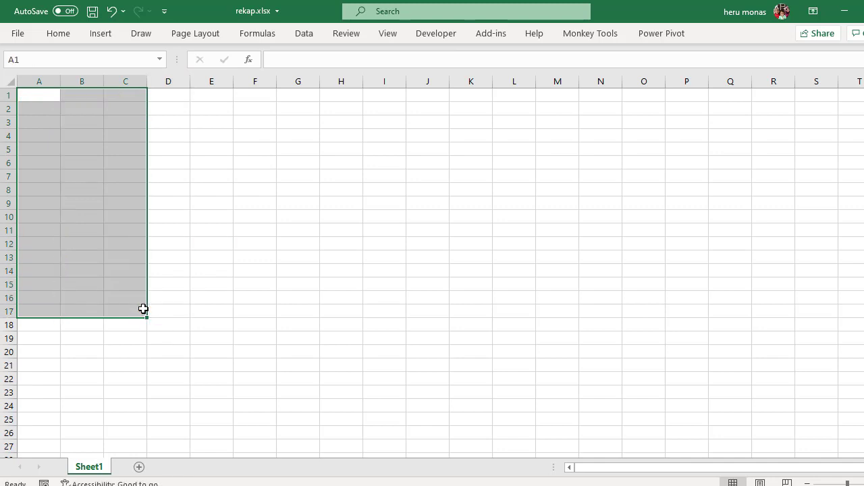
Arrange the PQ rekap mingguan folder window and the rekap.xlsx window side by side.
left_click_drag(219, 14, 533, 48)
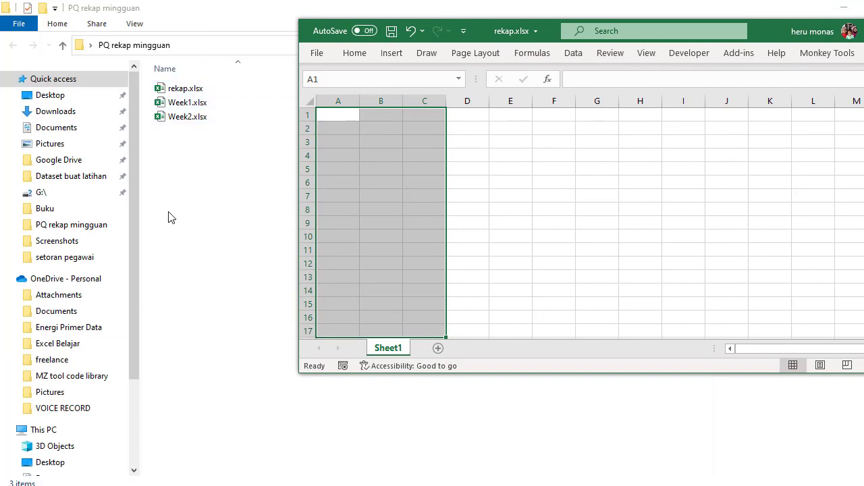
double_click(212, 25)
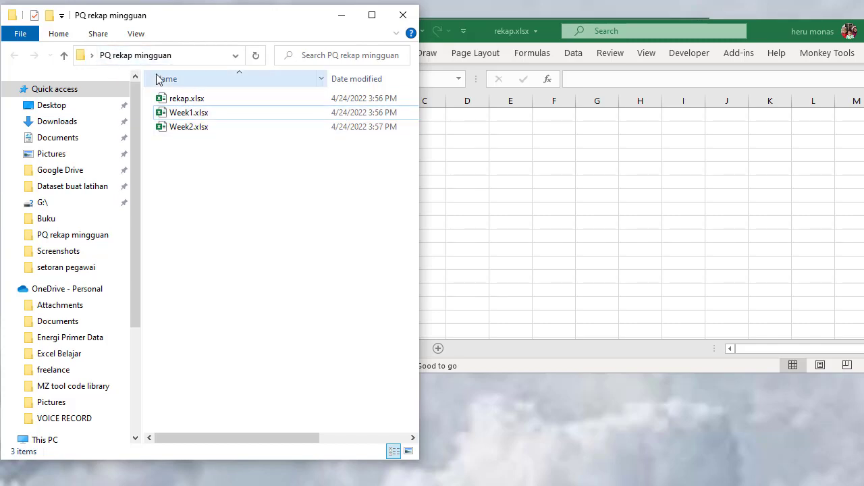
left_click(501, 36)
left_click_drag(502, 36, 604, 33)
left_click(640, 165)
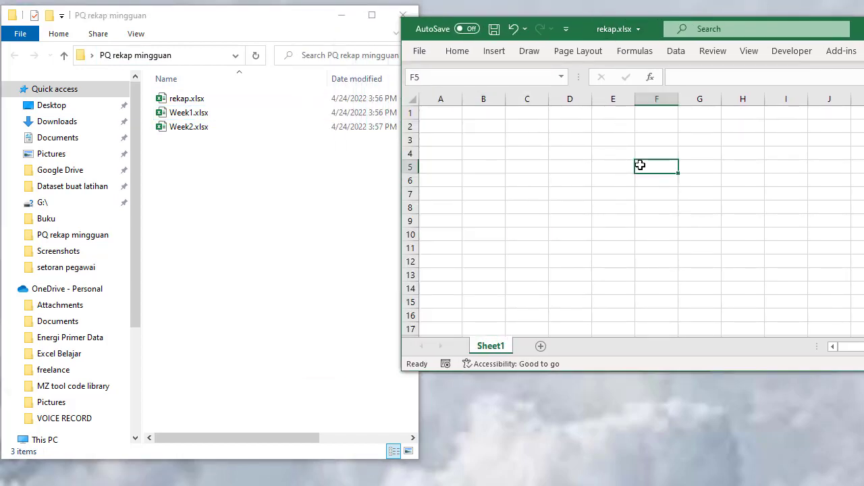
Maximize rekap.xlsx and import the Desktop folder PQ rekap mingguan as a data source, opening its file list for transformation.
left_click(672, 56)
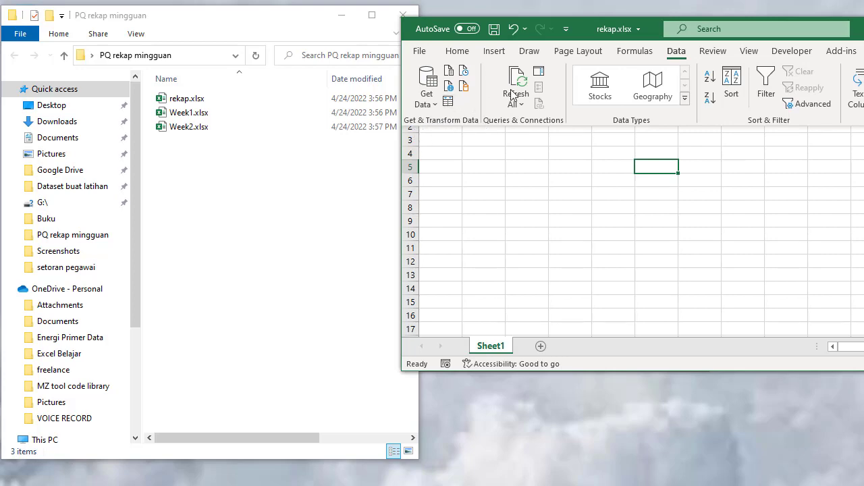
double_click(626, 32)
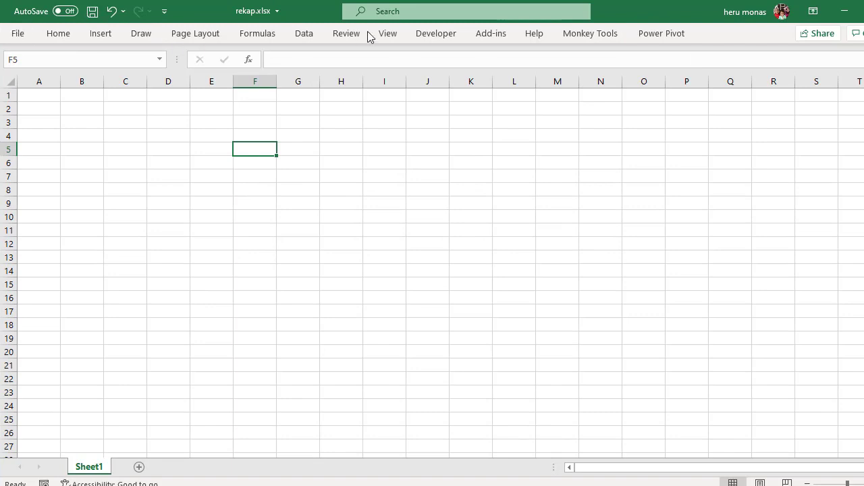
left_click(308, 35)
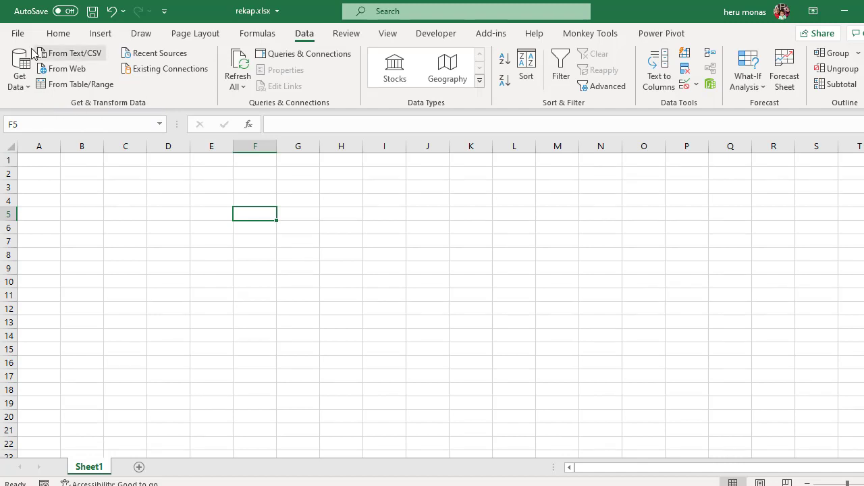
left_click(28, 91)
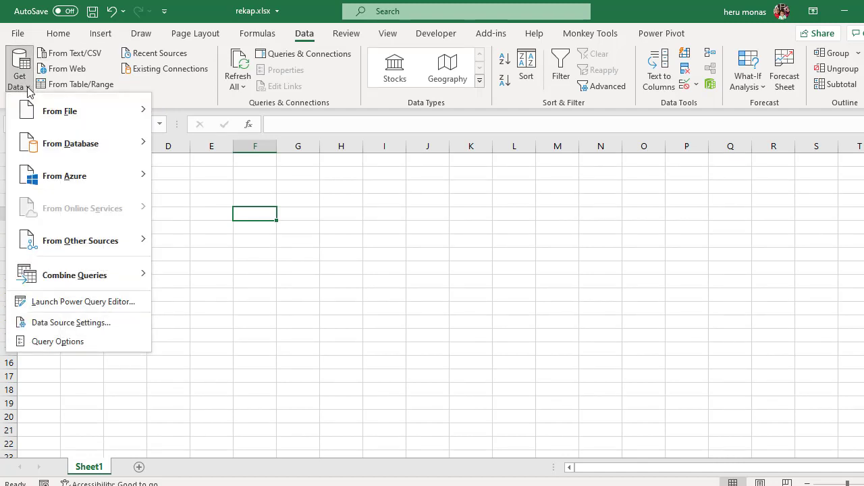
mouse_move(59, 112)
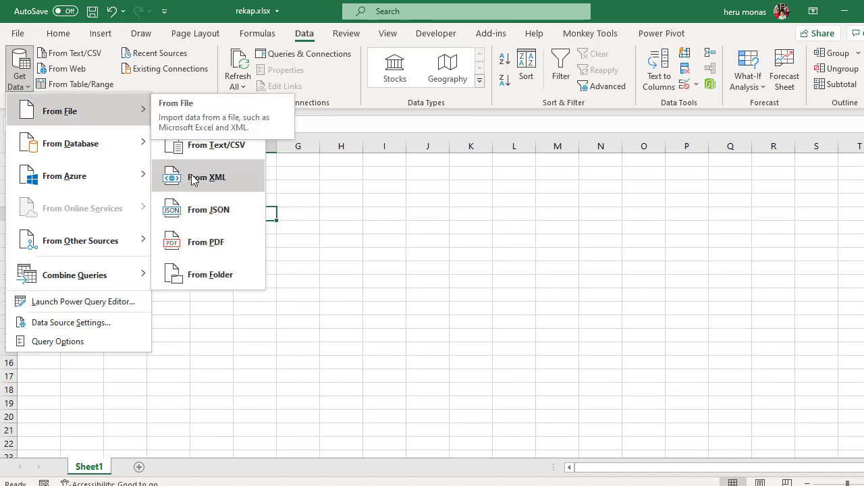
left_click(196, 274)
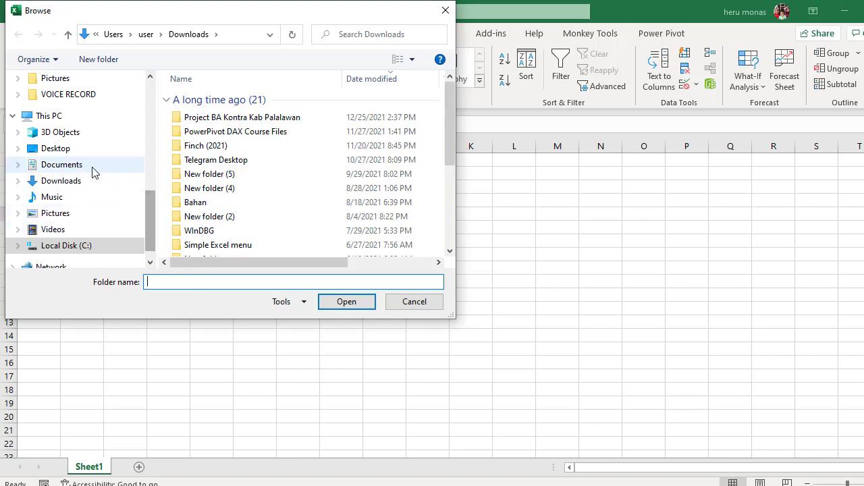
left_click(73, 150)
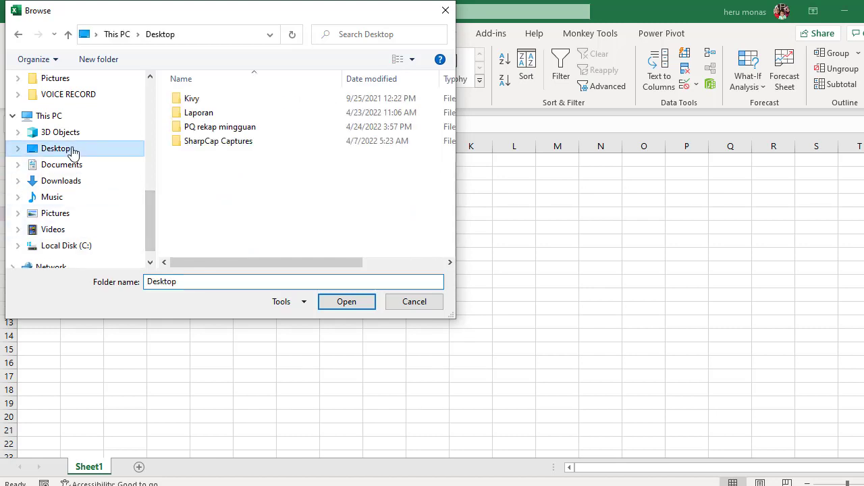
double_click(226, 132)
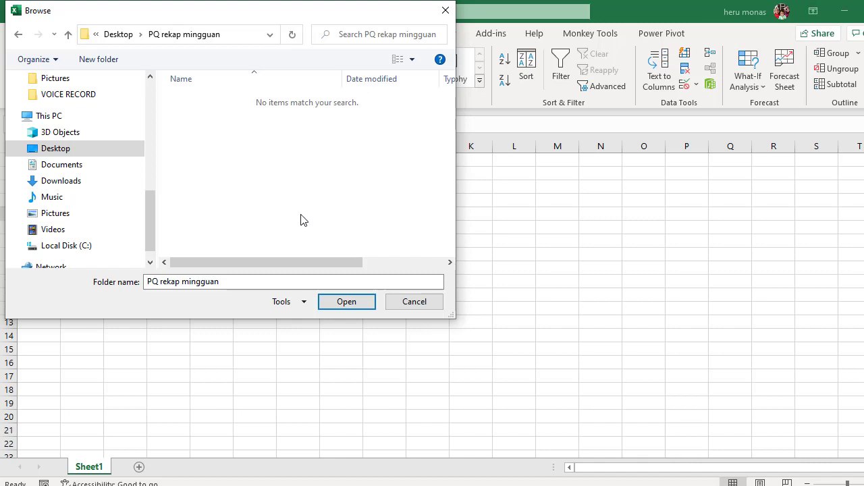
left_click(350, 306)
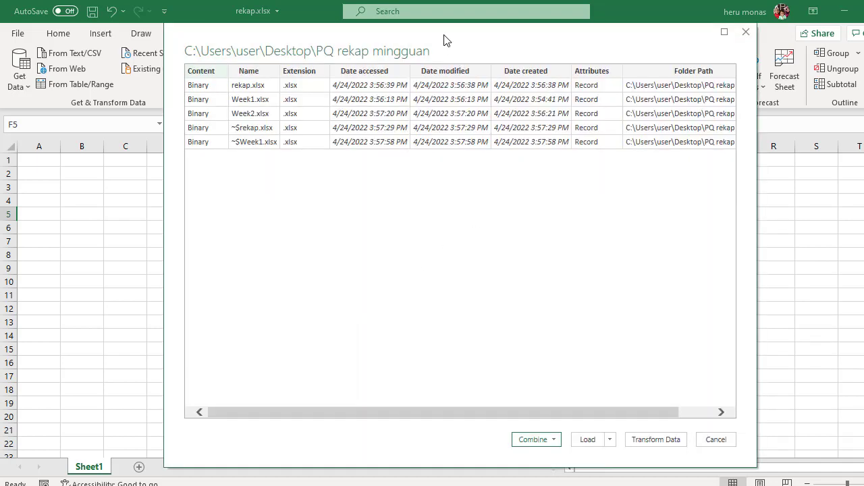
left_click_drag(446, 39, 344, 34)
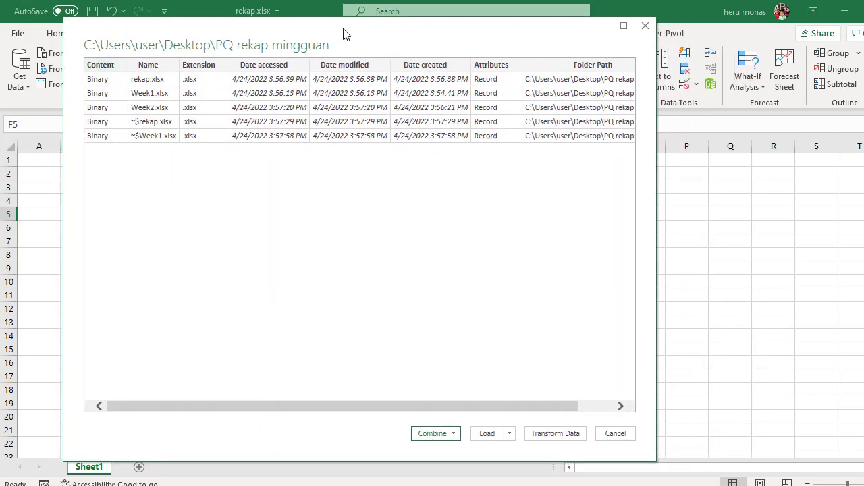
left_click(541, 434)
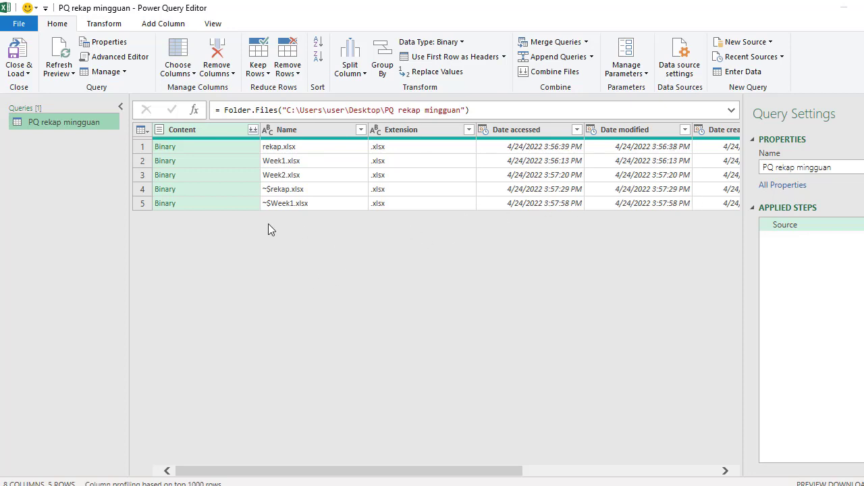
Filter the file list to keep only rows whose Name begins with "Week".
left_click(215, 148)
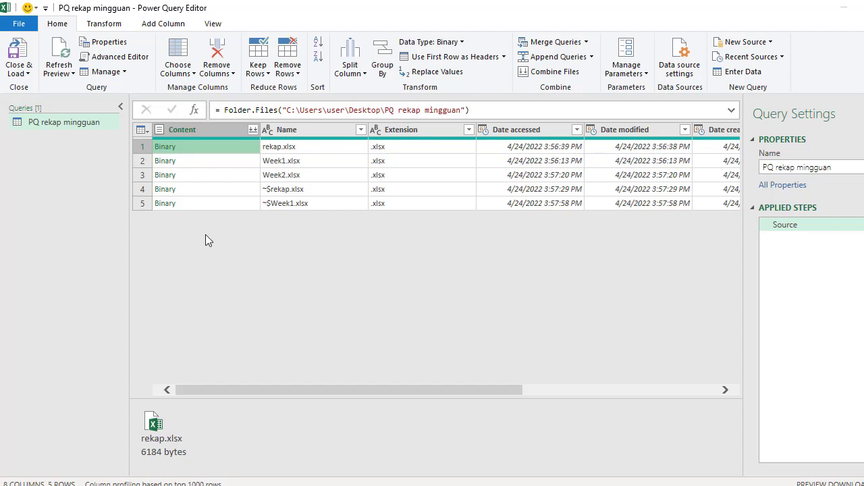
left_click(216, 167)
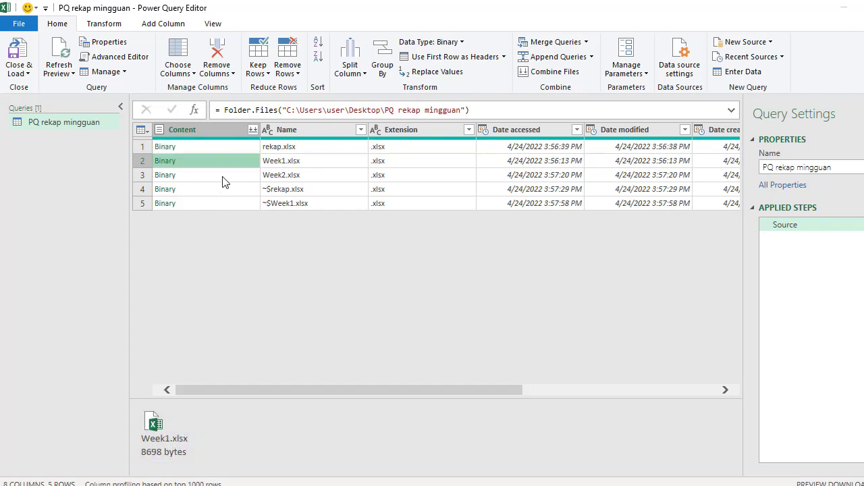
left_click(224, 180)
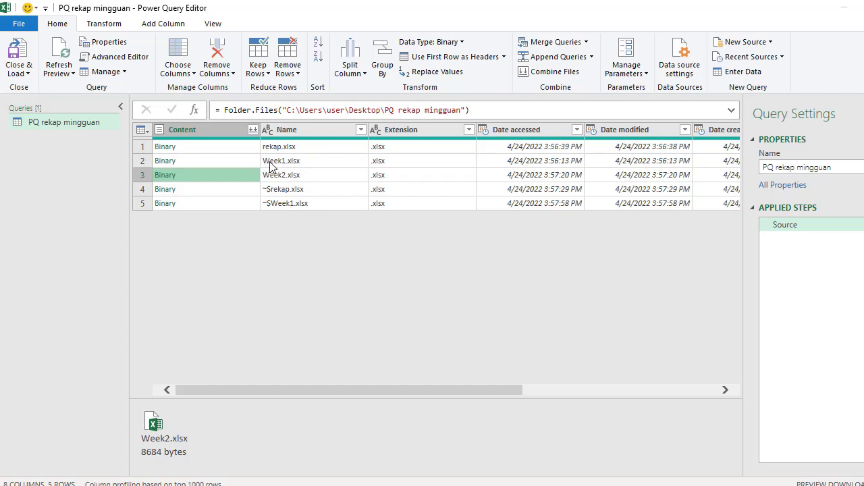
left_click(362, 129)
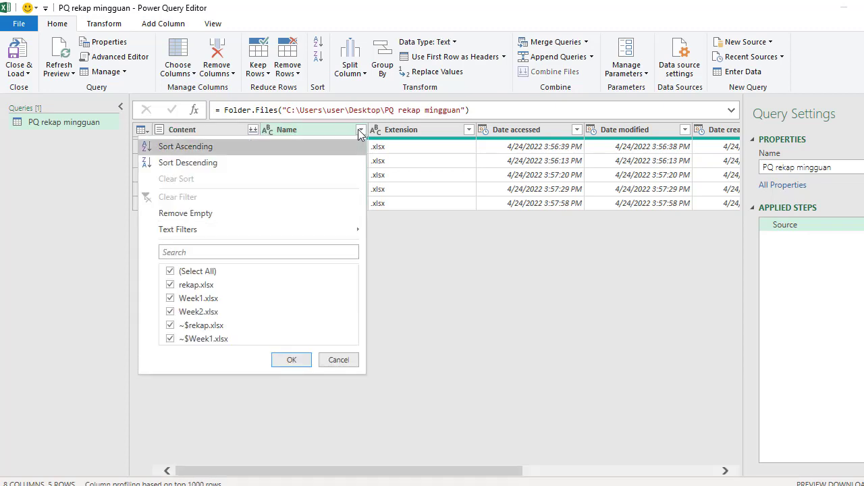
mouse_move(247, 231)
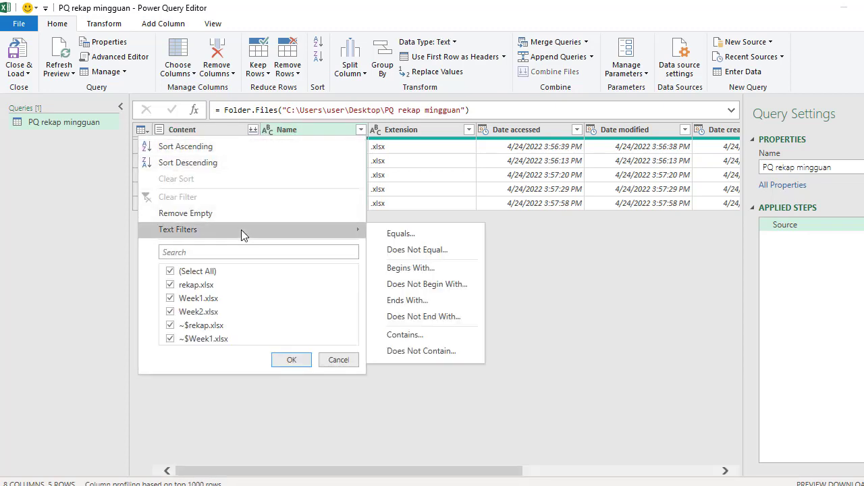
left_click(410, 269)
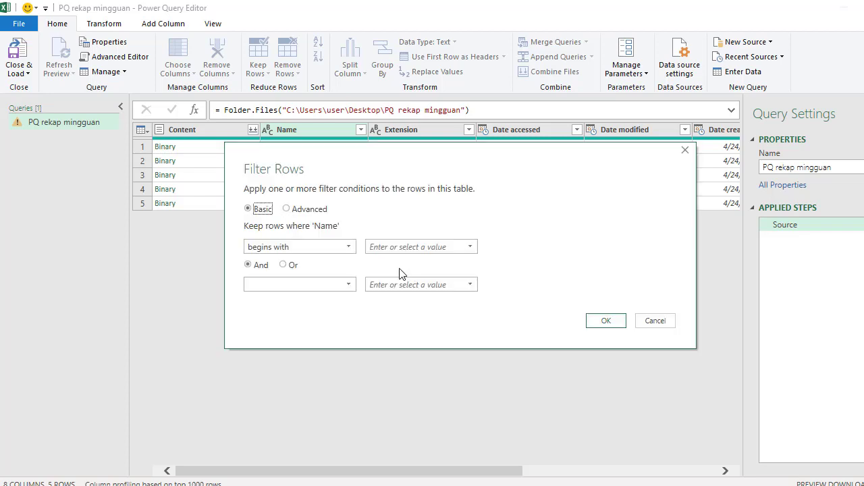
left_click(397, 245)
type("Week")
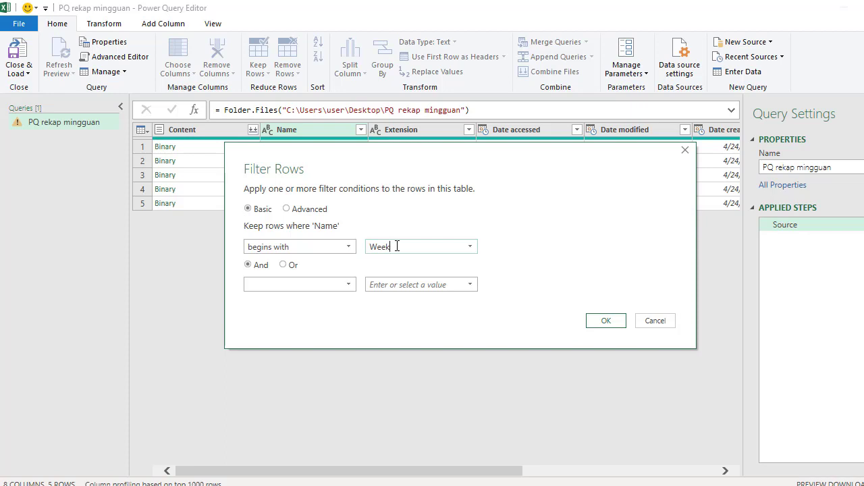
left_click(603, 321)
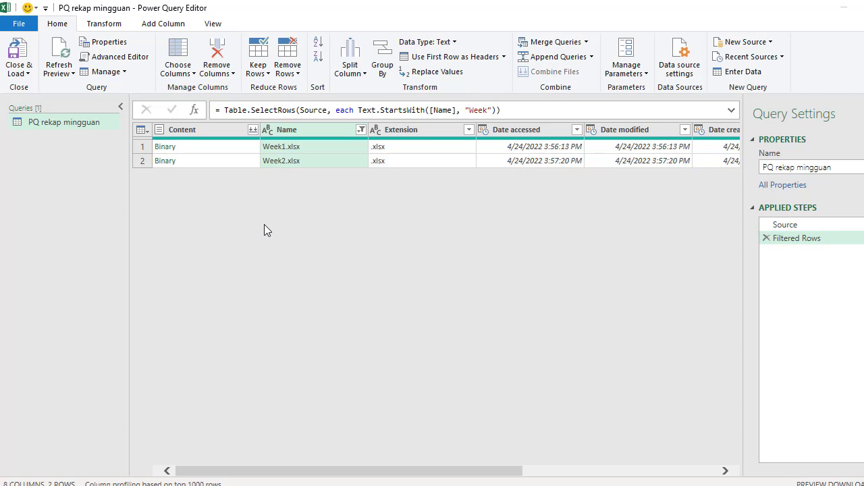
Combine the files in the Content column, extracting Sheet1 from each with the first file as the sample.
left_click(252, 131)
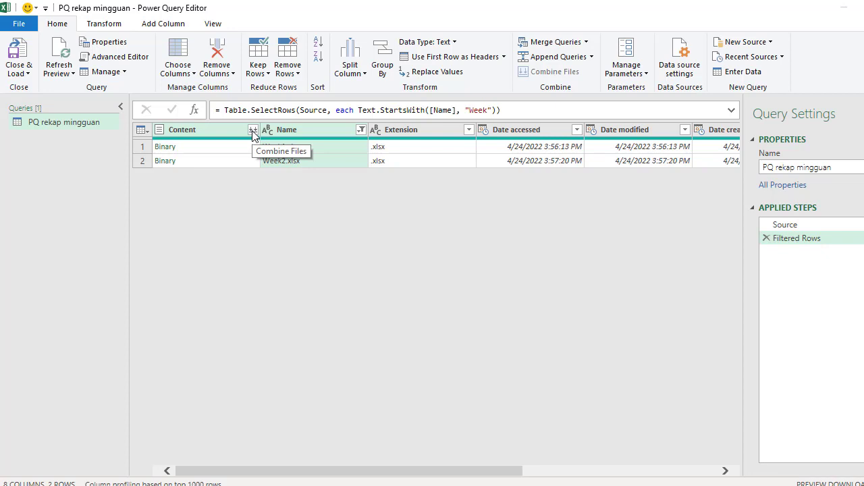
left_click(252, 130)
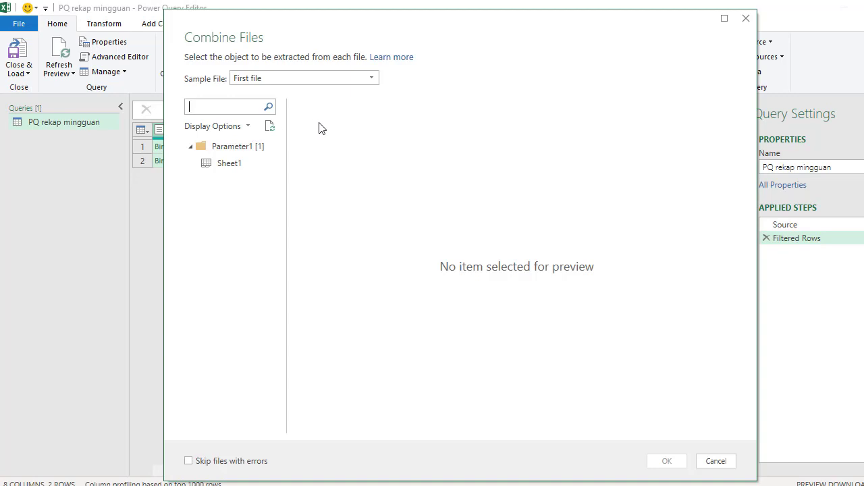
left_click(226, 169)
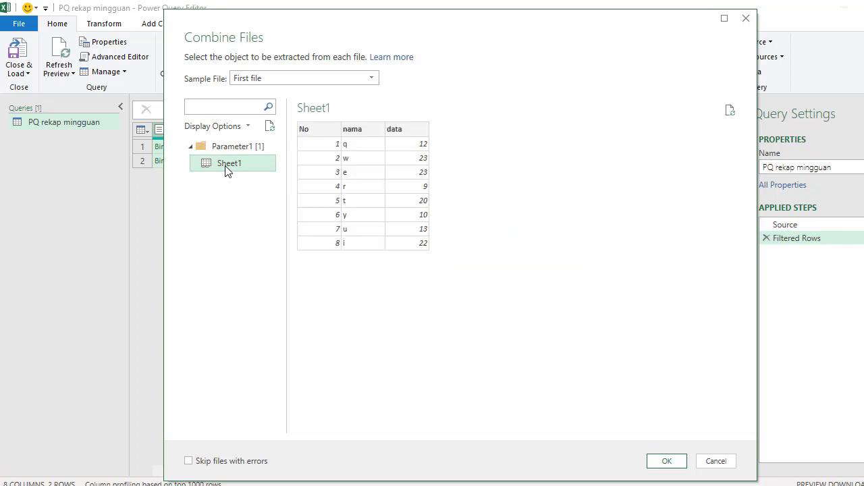
left_click(666, 463)
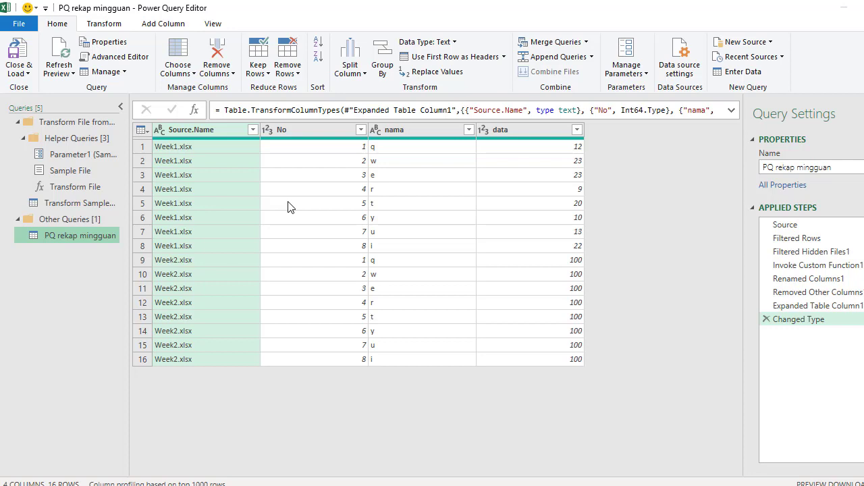
Delete the applied steps from Filtered Hidden Files1 through the end of the query.
left_click(796, 243)
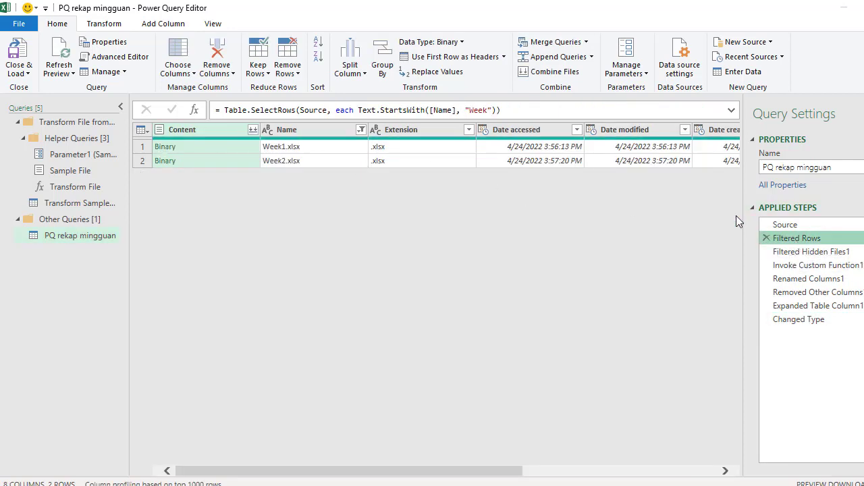
left_click(821, 252)
right_click(820, 252)
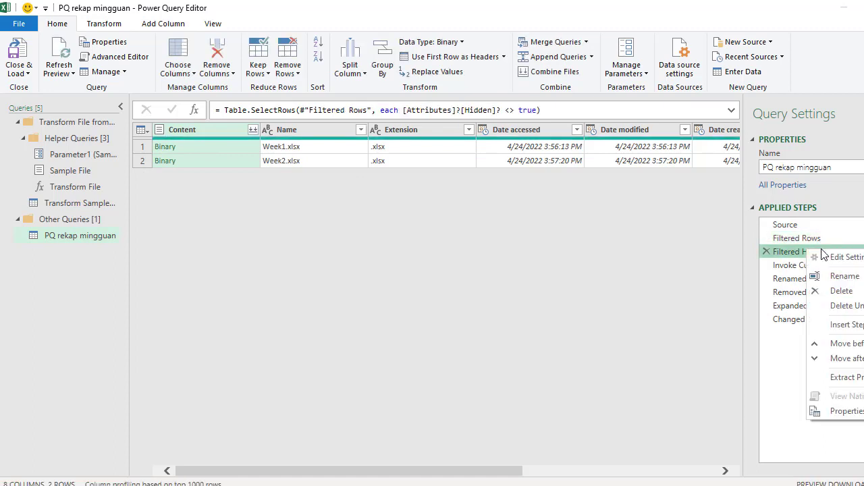
left_click(830, 311)
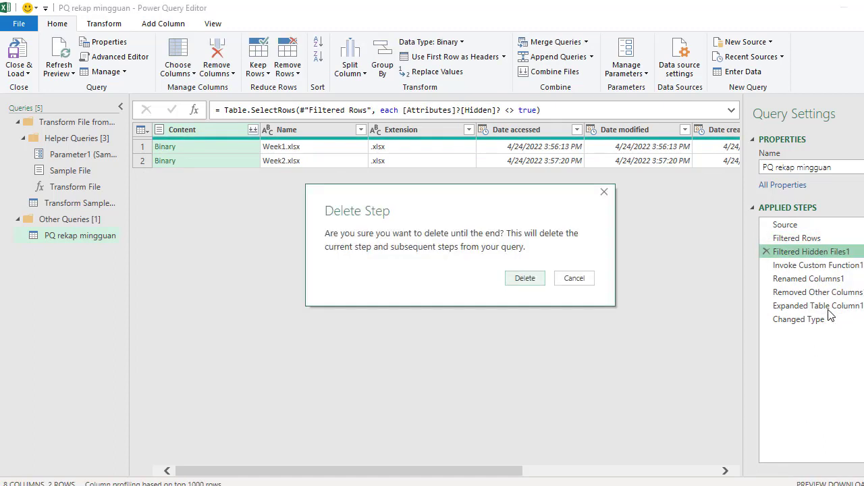
left_click(524, 278)
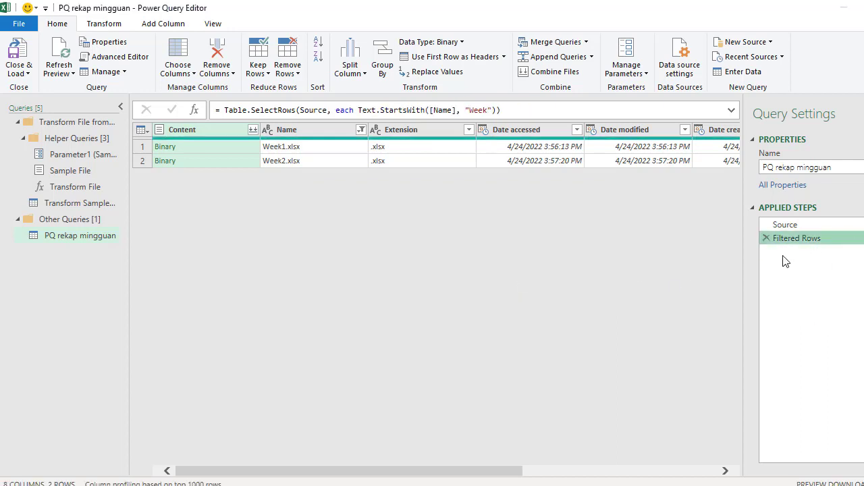
Delete the Transform File query group with all its helper queries and return to the PQ rekap mingguan query.
left_click(50, 127)
right_click(50, 125)
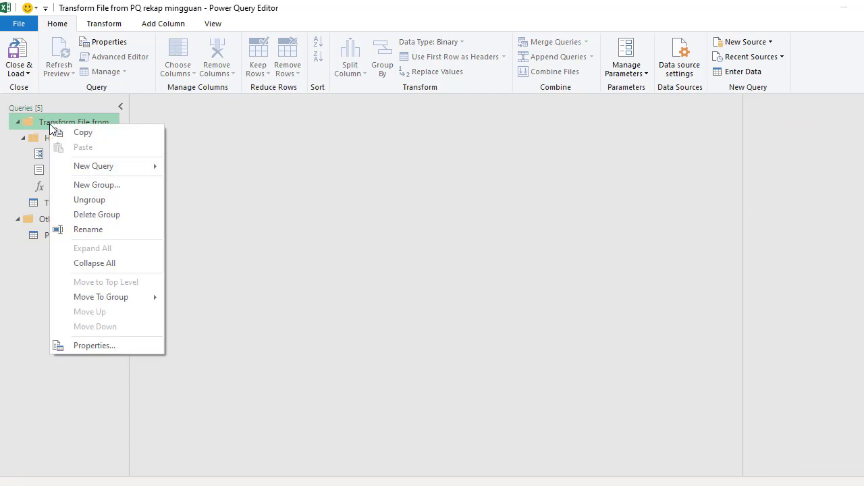
left_click(93, 219)
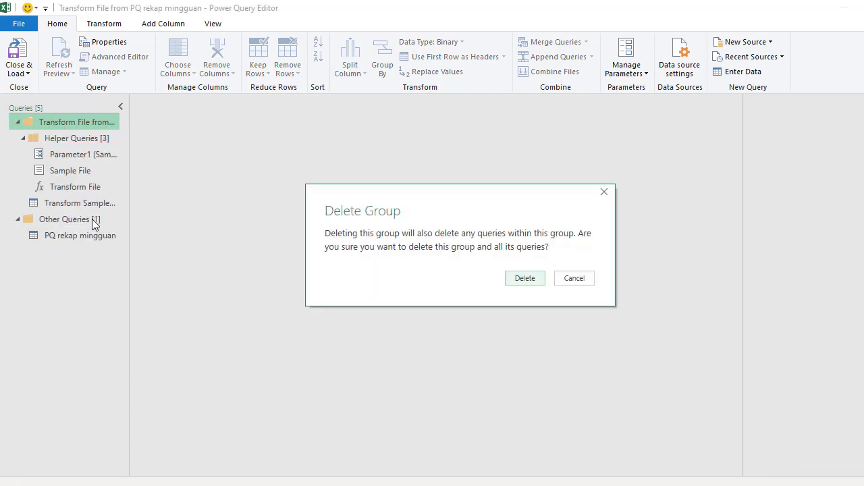
left_click(516, 279)
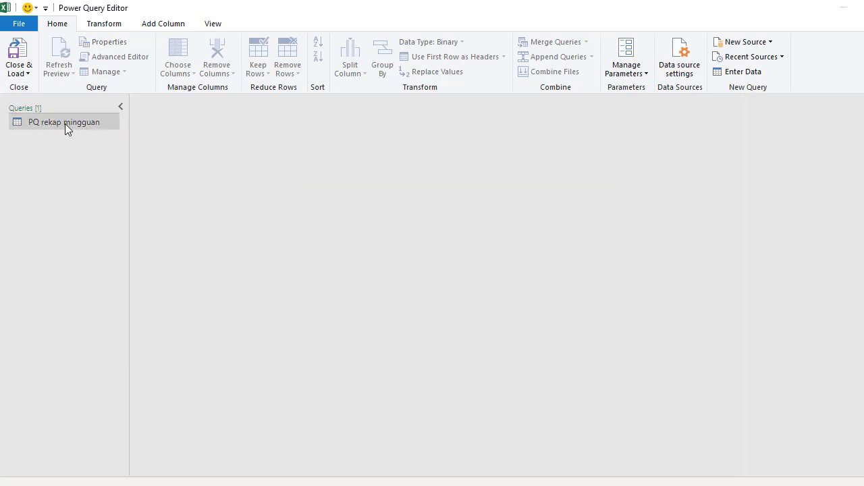
left_click(65, 124)
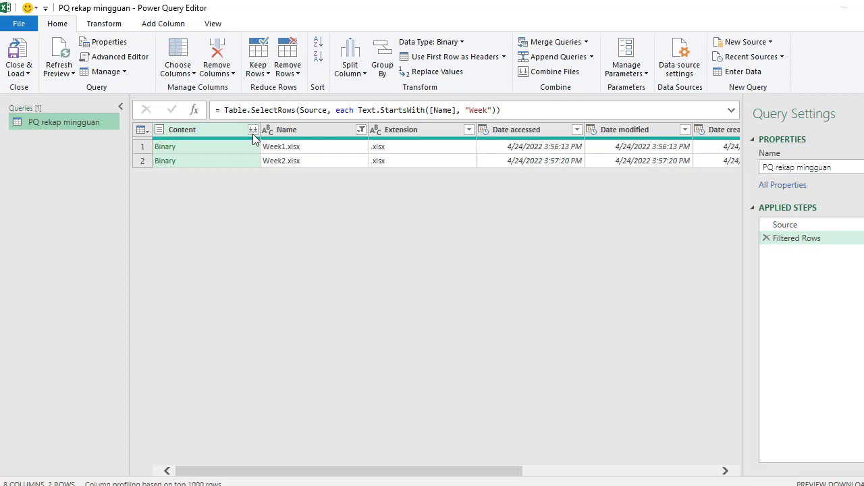
Add a custom column named Custom with the formula Excel.Workbook([Content]).
left_click(169, 27)
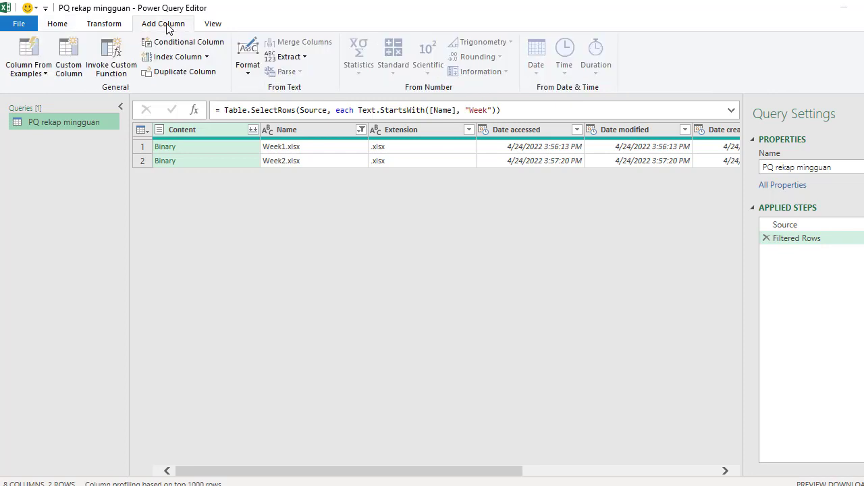
left_click(68, 61)
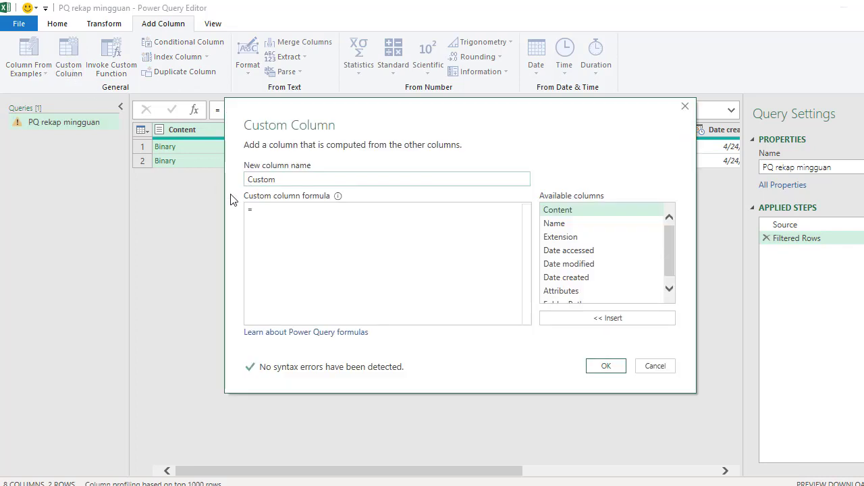
left_click(288, 210)
type("Exc")
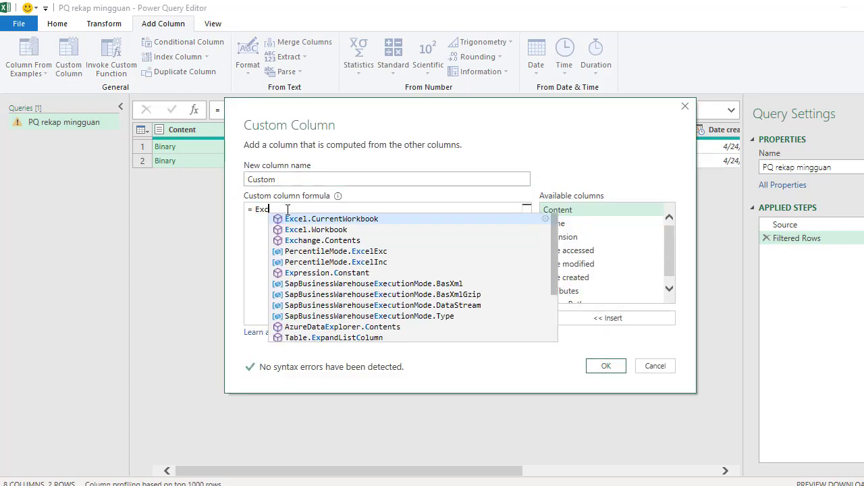
key("Down")
key("Tab")
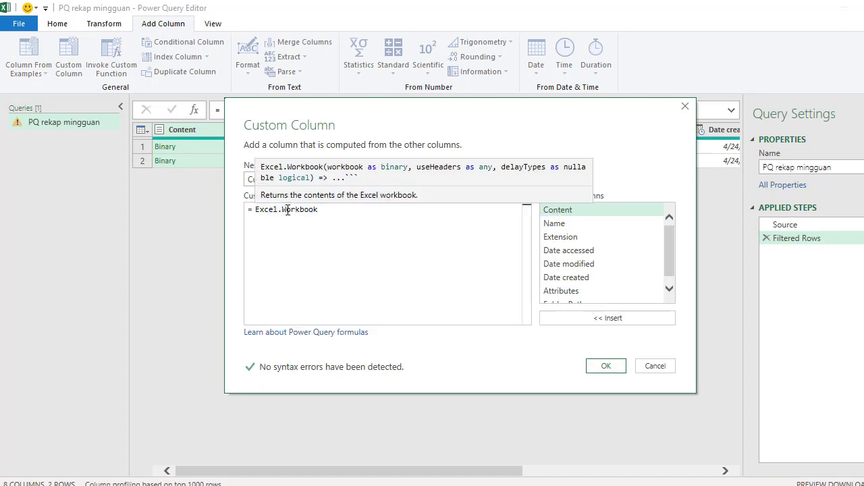
type("(")
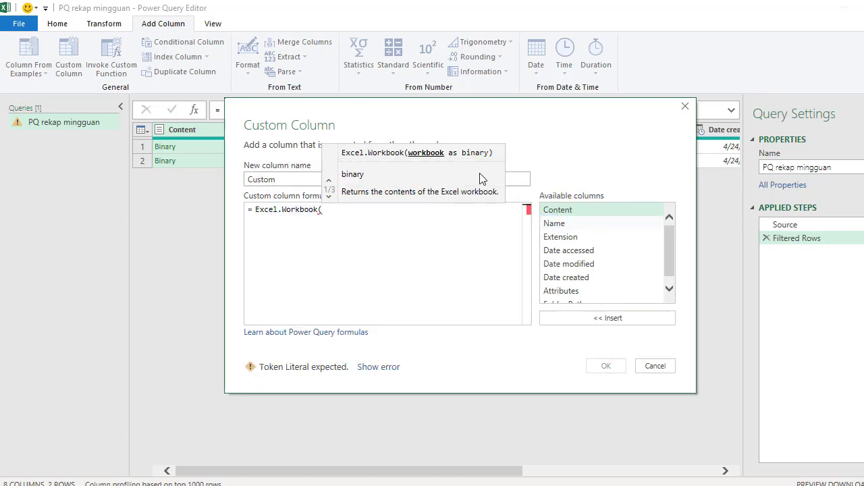
left_click_drag(472, 114, 584, 140)
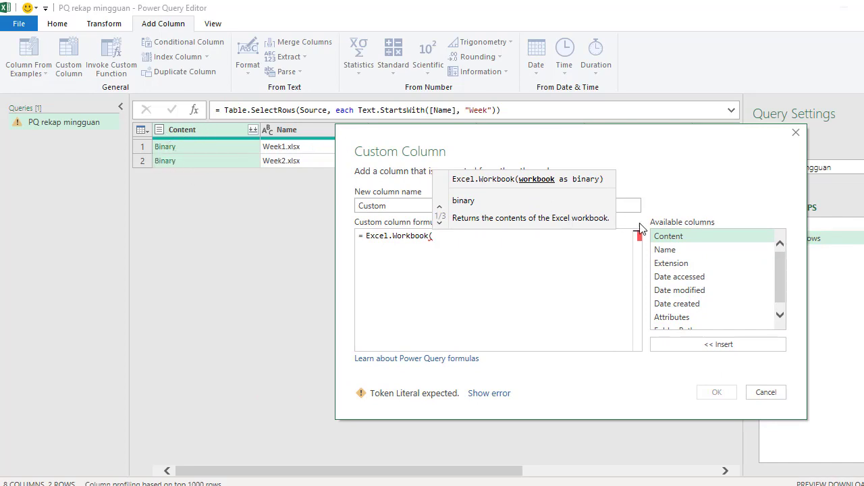
double_click(665, 236)
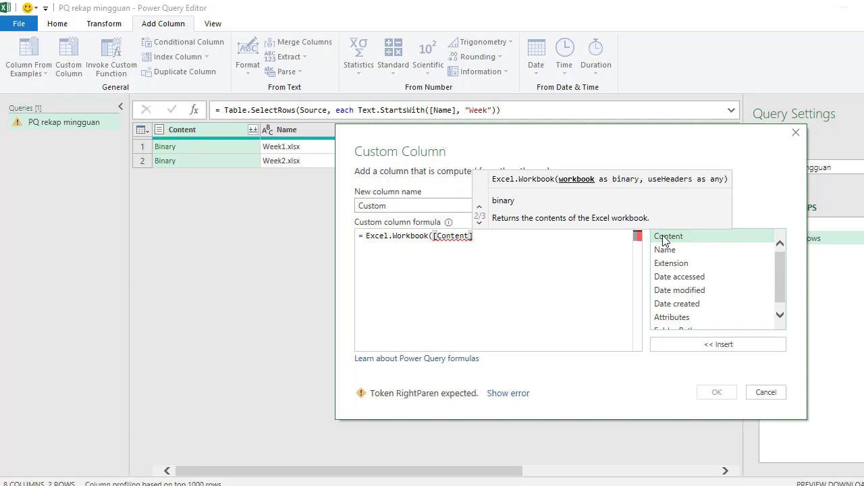
type(")")
key("Return")
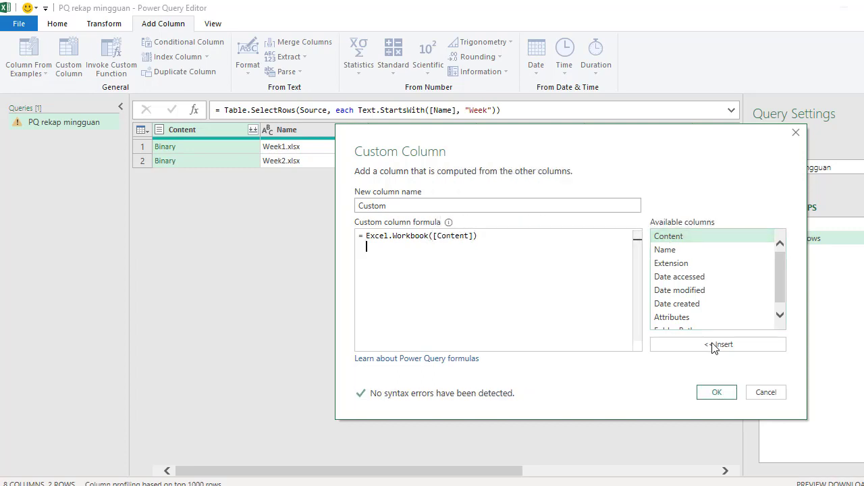
left_click(716, 392)
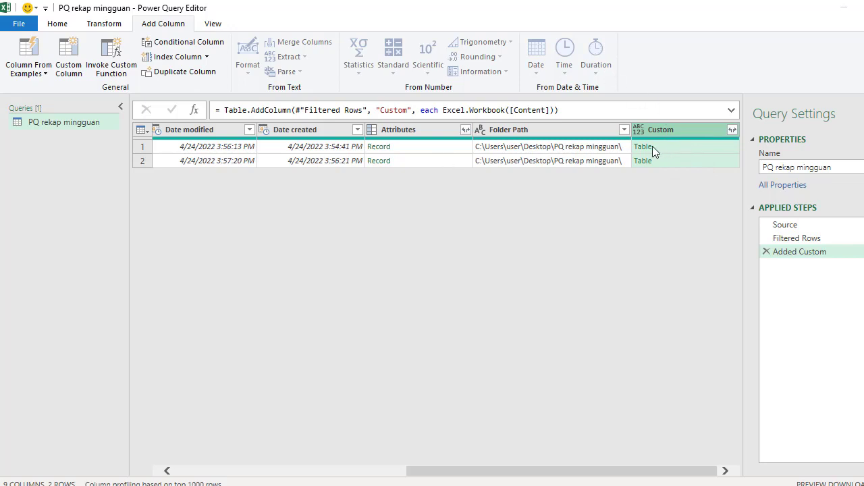
left_click(677, 146)
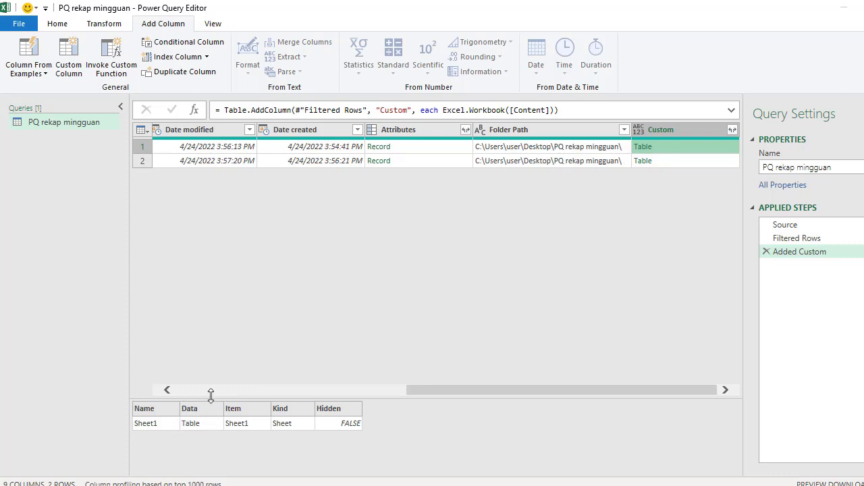
left_click(671, 131)
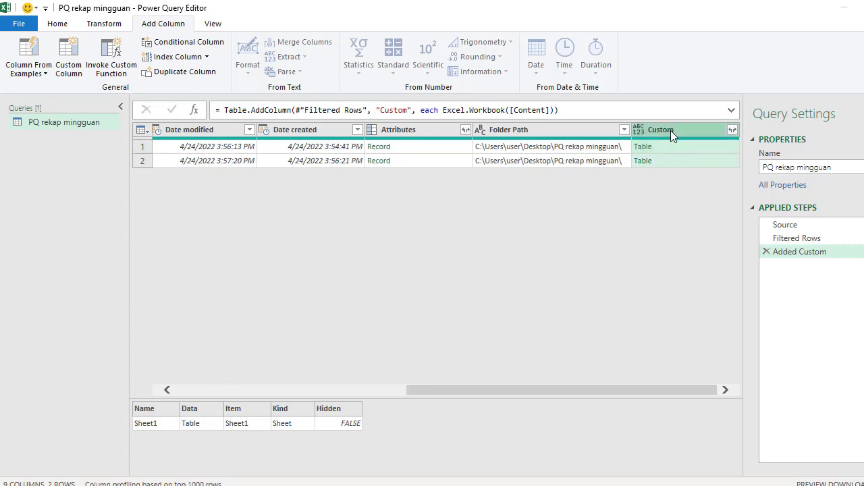
right_click(671, 131)
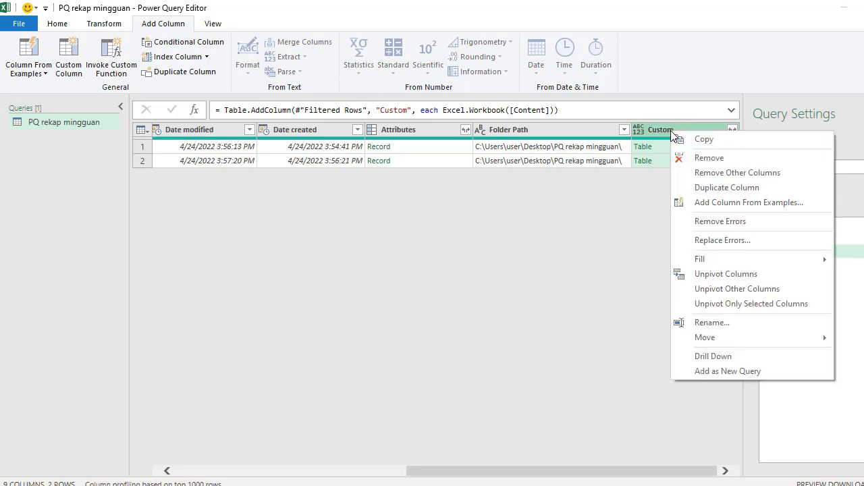
left_click(698, 173)
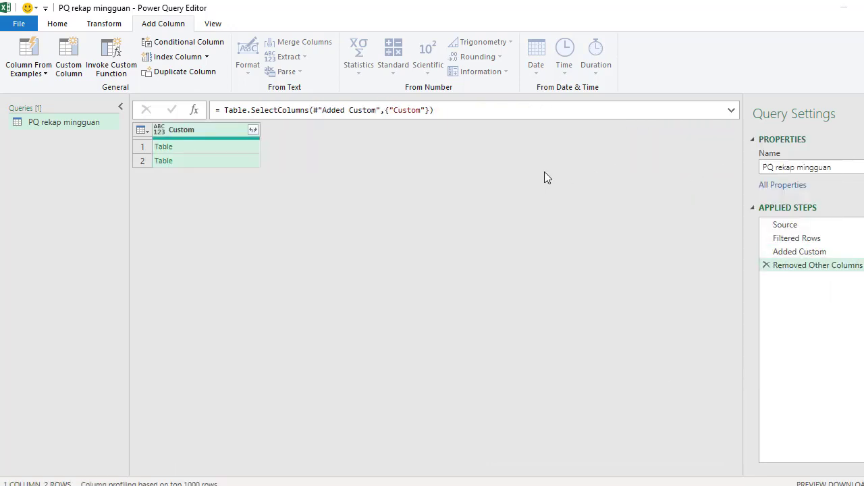
left_click(767, 264)
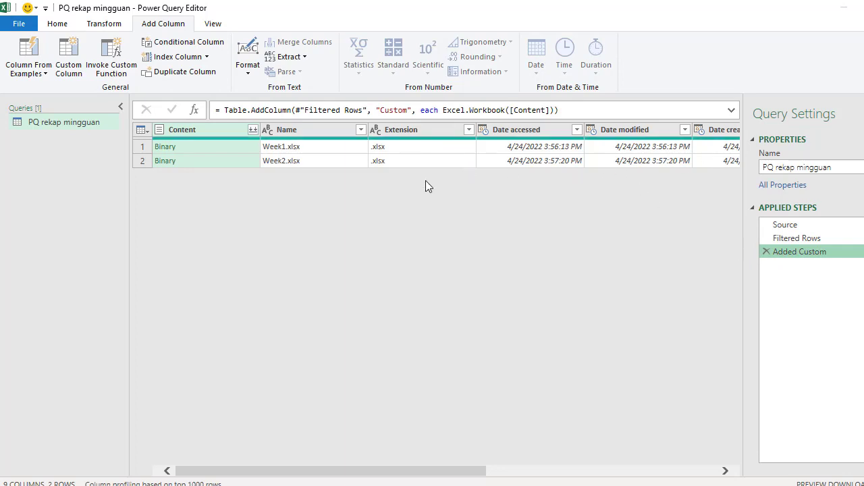
Keep only the Name and Custom columns by removing all other columns.
left_click(297, 131)
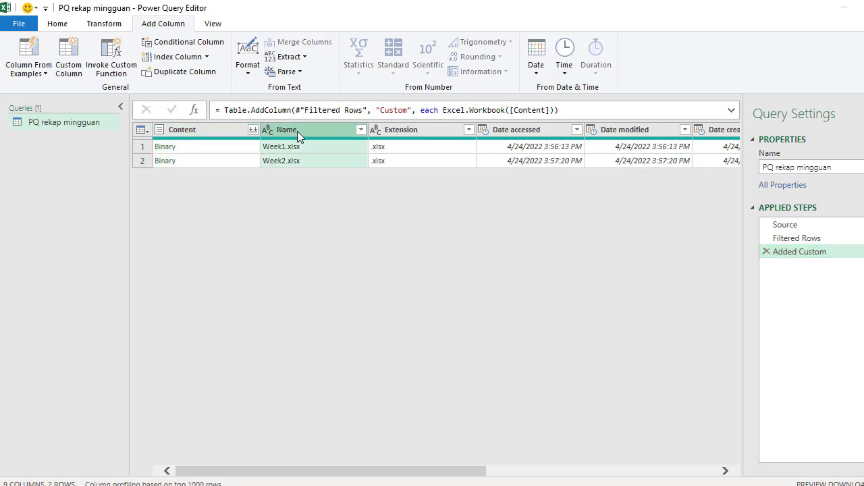
left_click_drag(260, 473, 622, 474)
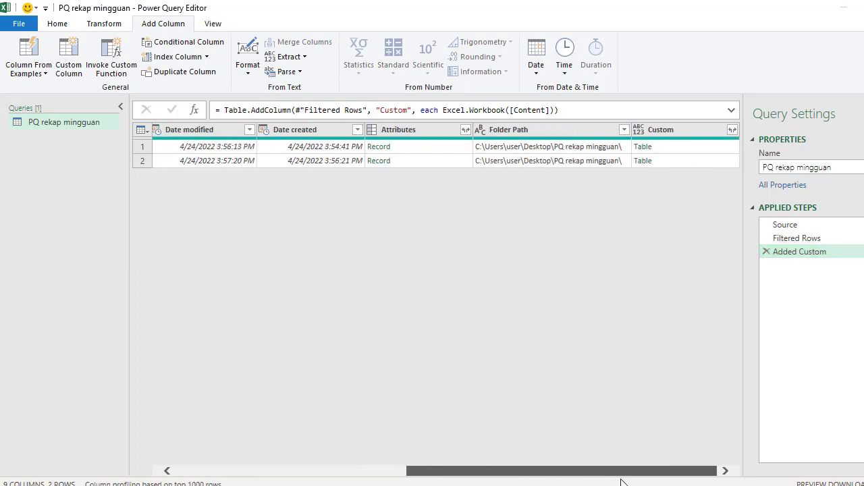
left_click(683, 132)
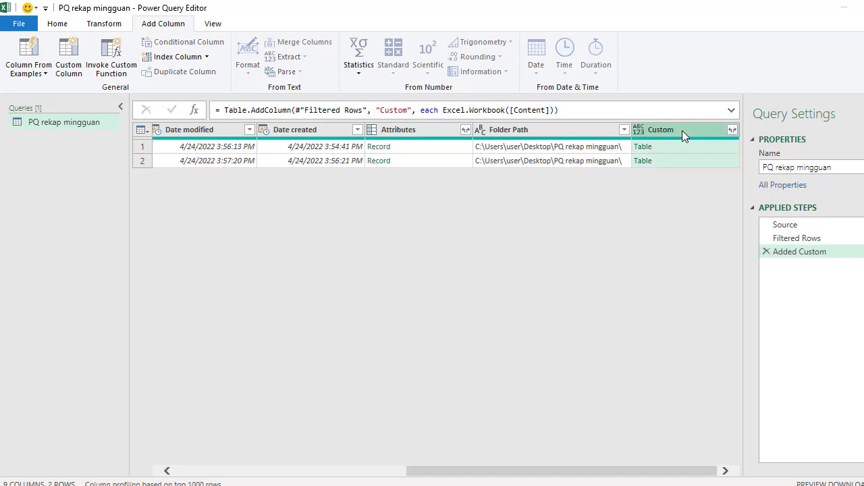
right_click(682, 131)
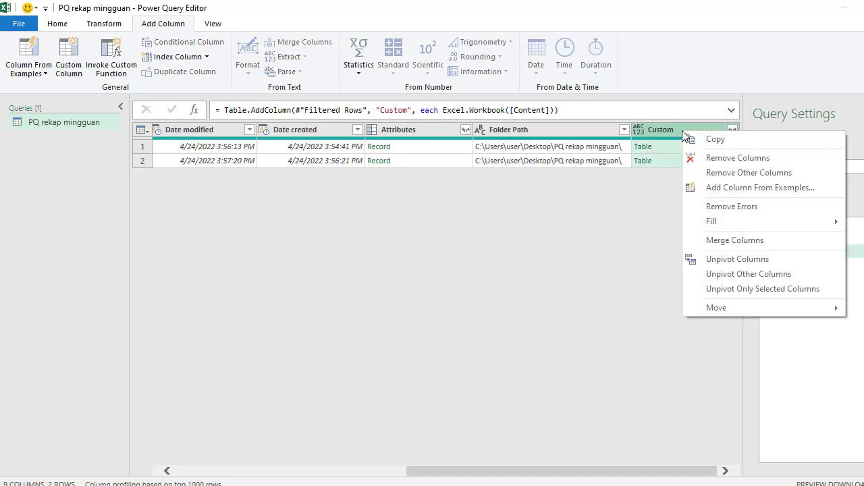
left_click(714, 173)
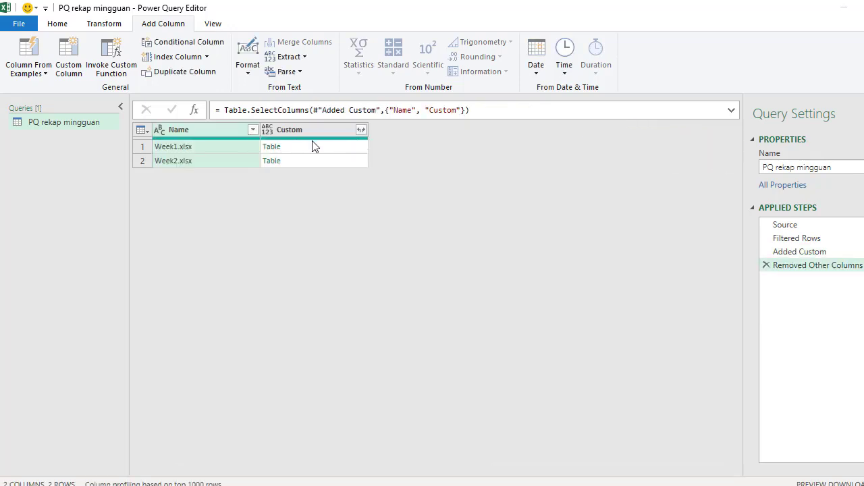
Expand the Custom column into all its fields without using the original column name as prefix.
mouse_move(290, 141)
left_click(362, 130)
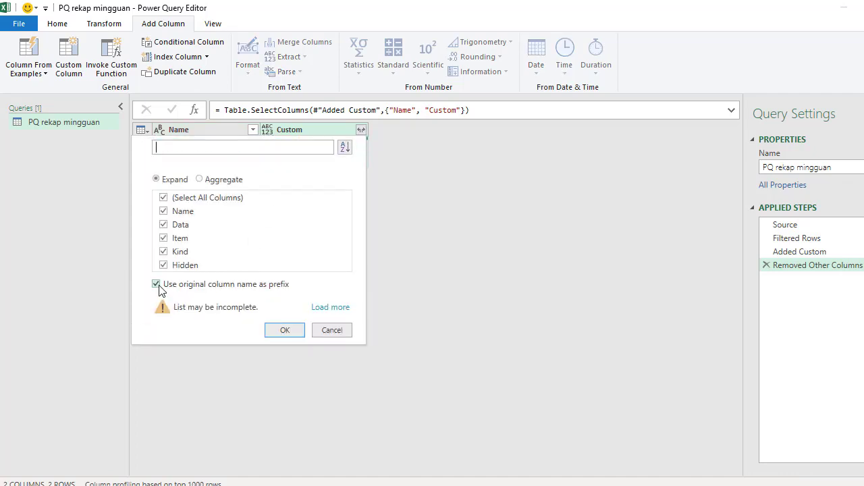
left_click(157, 285)
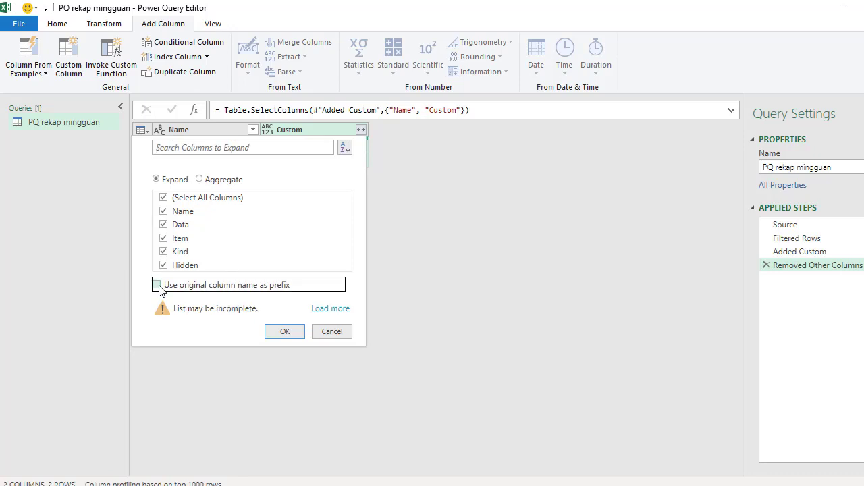
left_click(284, 330)
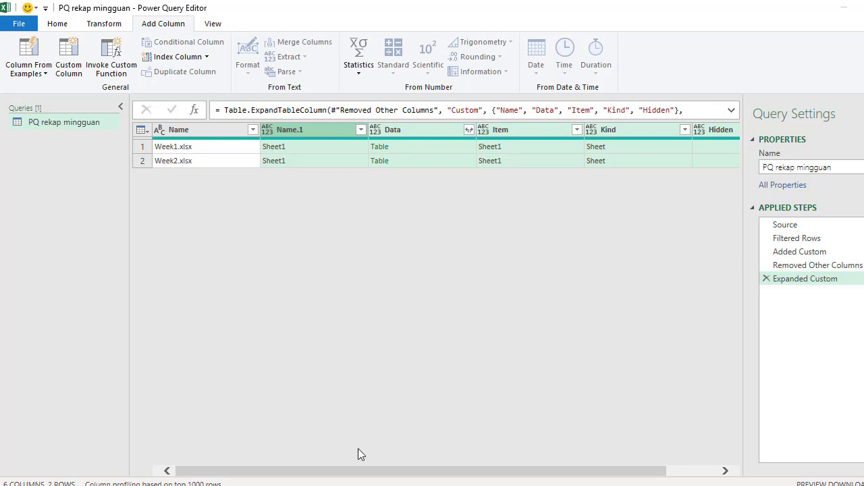
Keep only the Name and Data columns of the expanded table by removing all other columns.
mouse_move(341, 471)
left_mouse_down()
mouse_move(409, 473)
mouse_move(351, 463)
left_mouse_up()
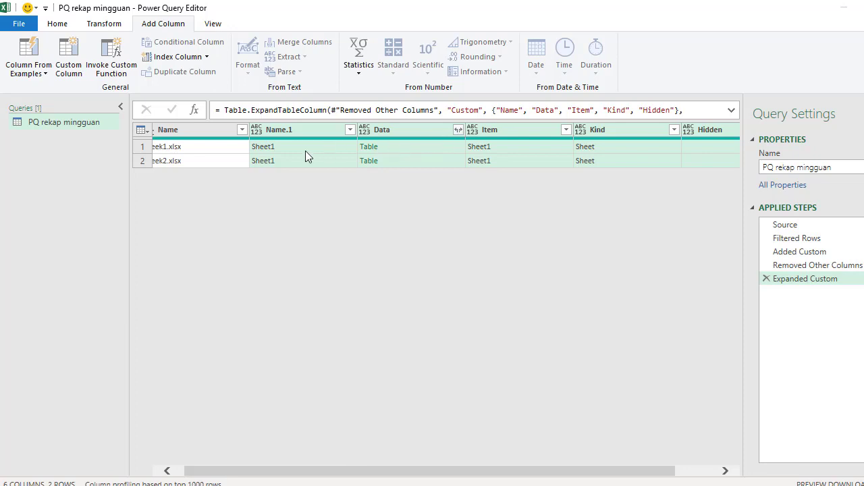
double_click(196, 132)
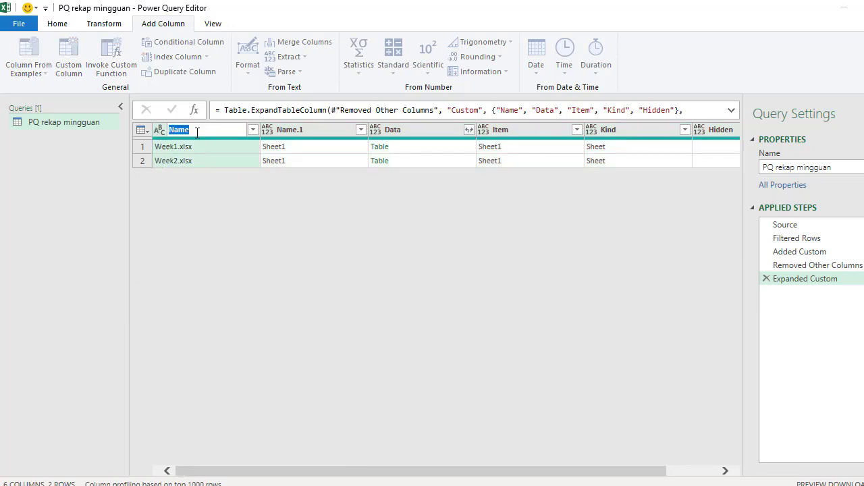
key("Return")
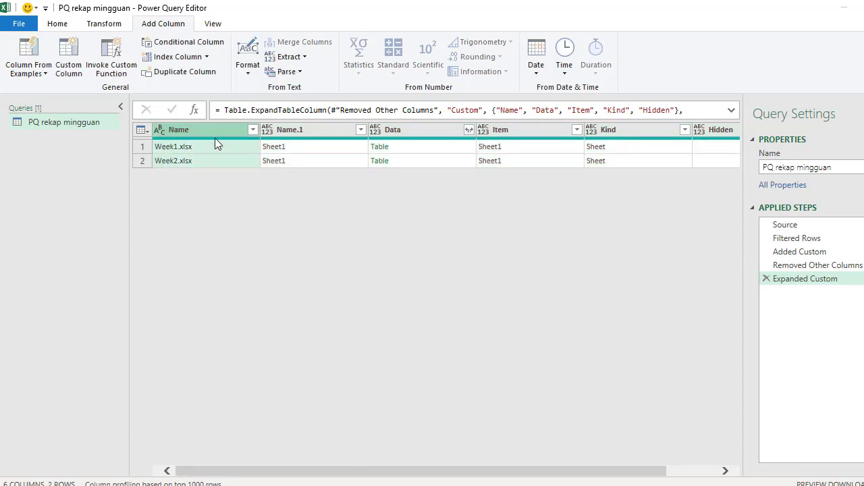
left_click(431, 133)
right_click(430, 132)
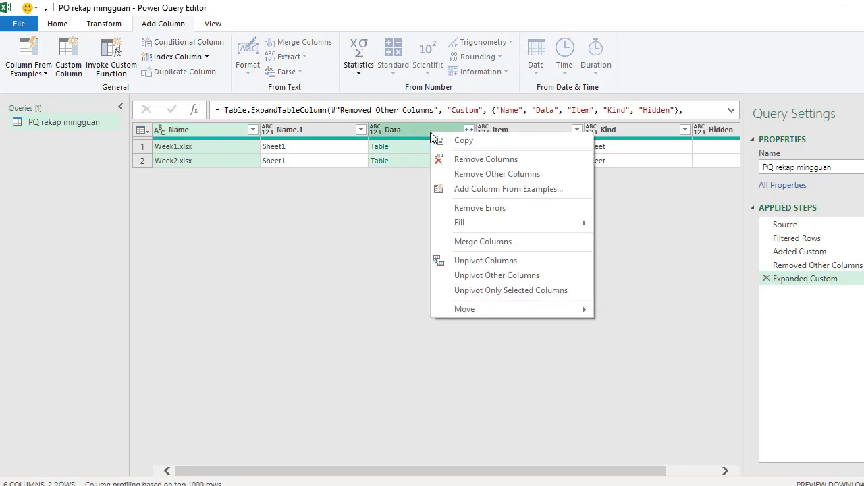
left_click(472, 173)
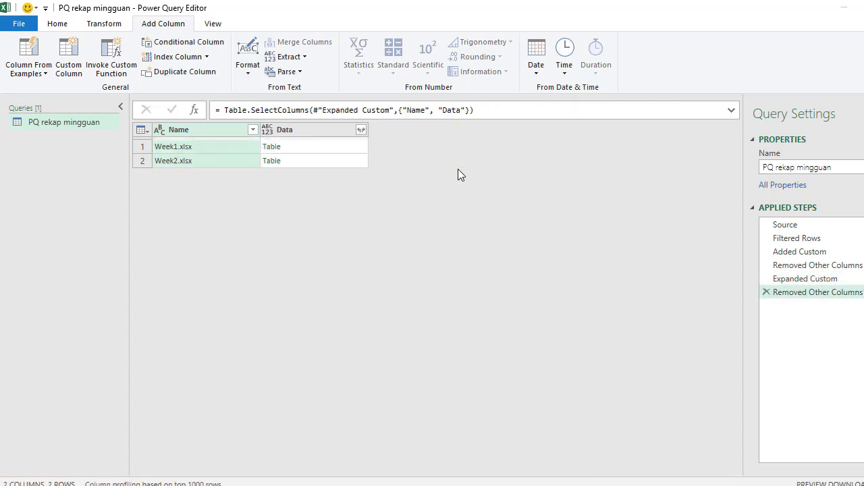
Expand the Data column into Column1, Column2 and Column3, and use the first row as headers.
left_click(362, 130)
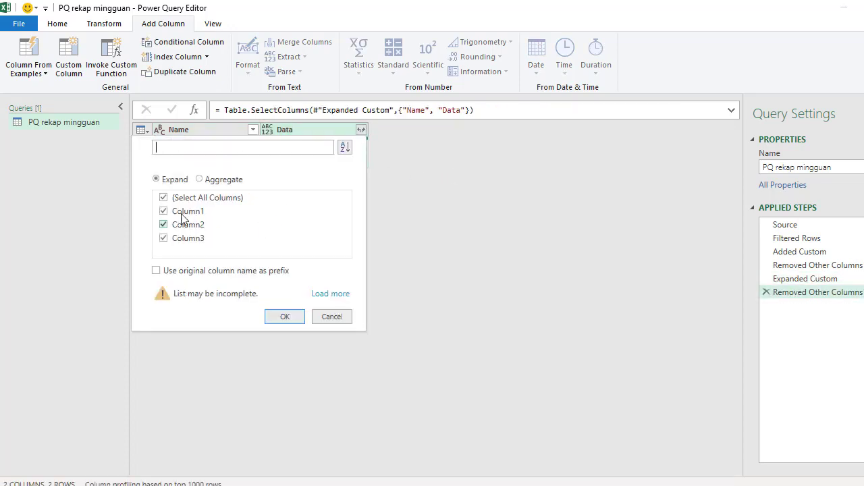
left_click(278, 317)
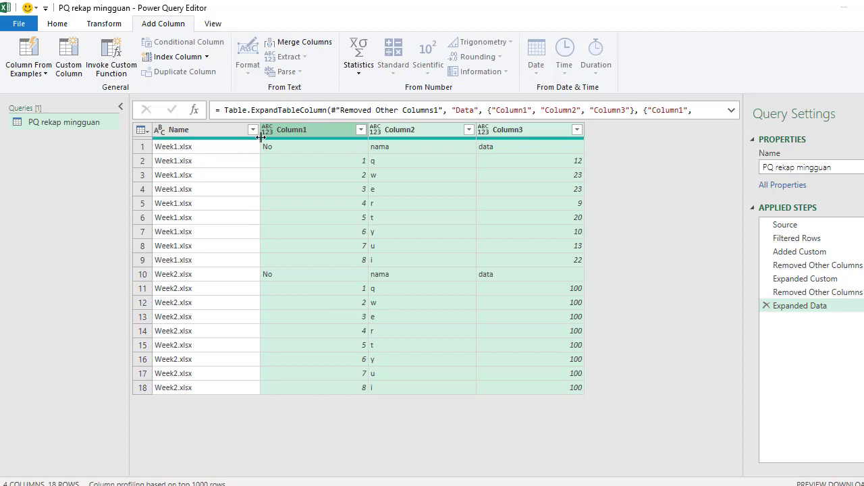
left_click(139, 130)
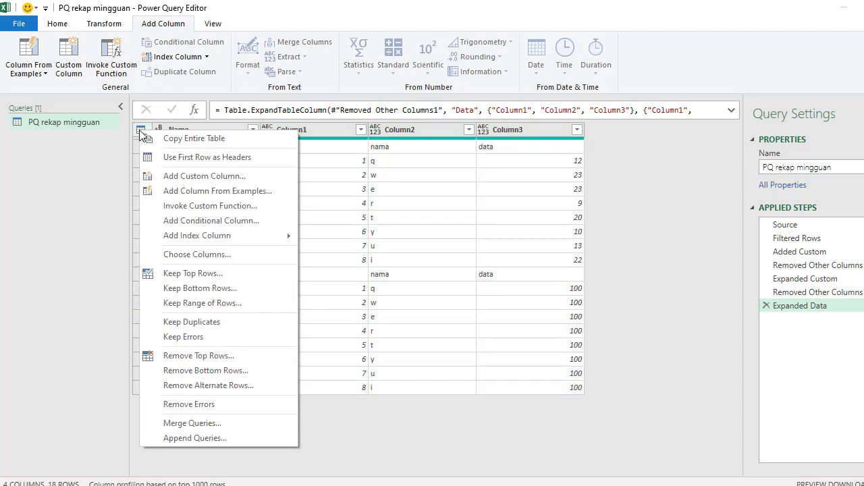
left_click(200, 159)
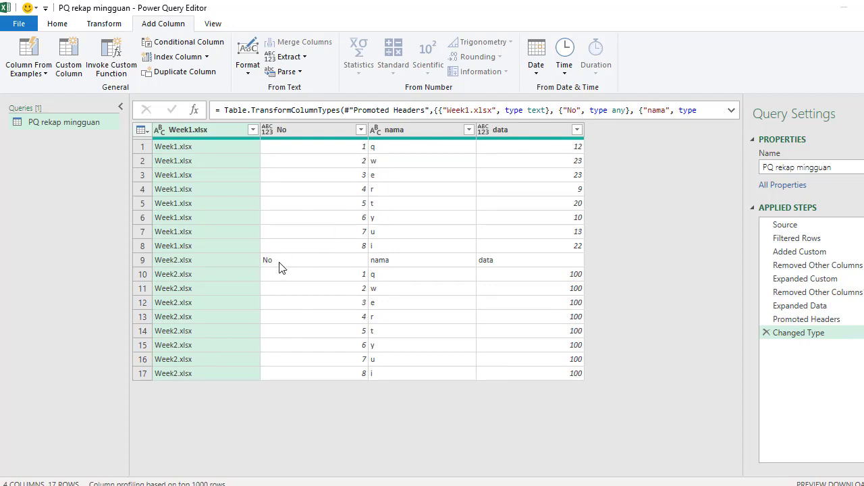
Filter the No column to exclude the repeated header row with the value "No".
left_click(361, 129)
left_click(470, 132)
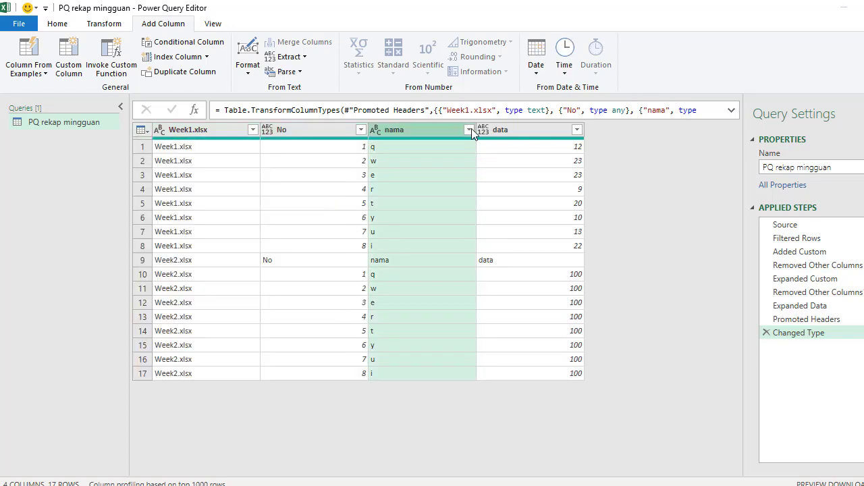
left_click(360, 129)
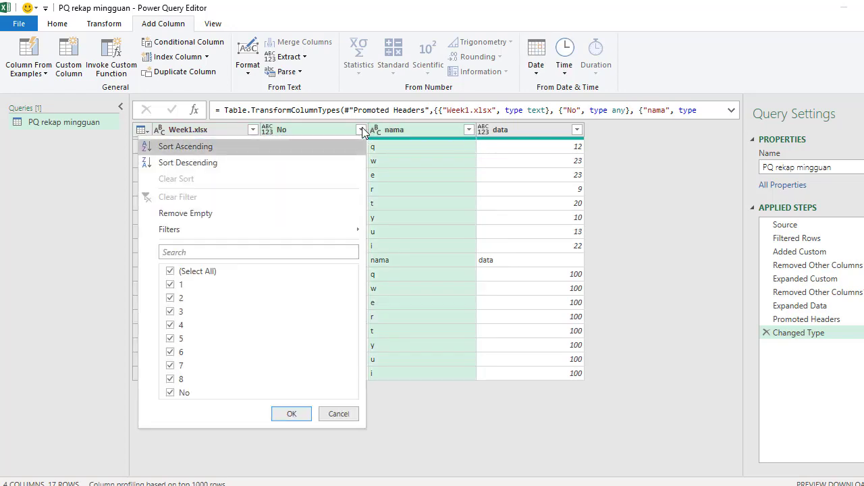
left_click(182, 393)
left_click(287, 414)
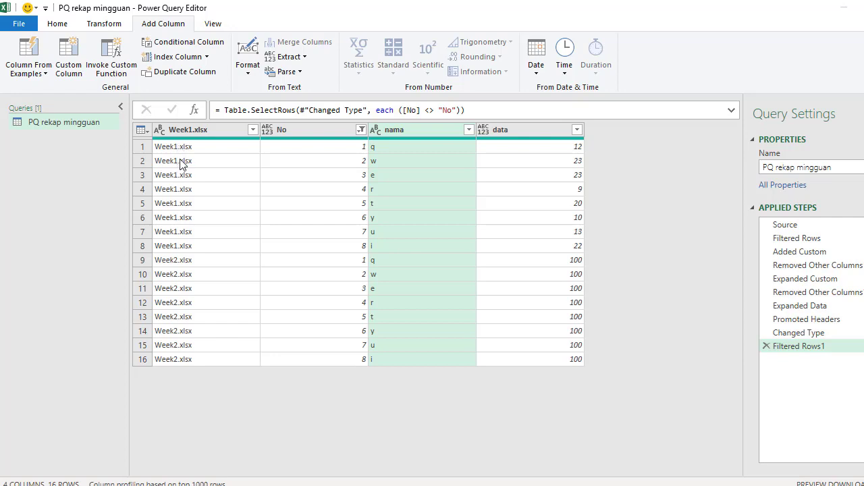
Rename the Week1.xlsx column as Week.
left_click(197, 133)
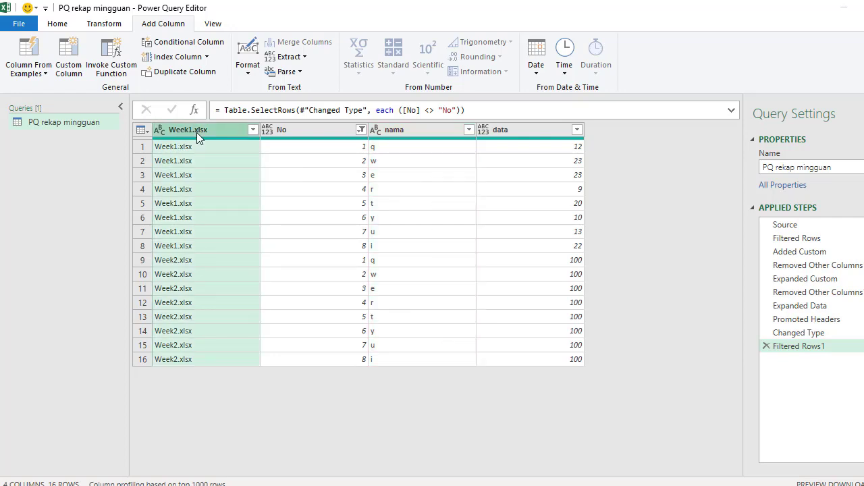
right_click(196, 133)
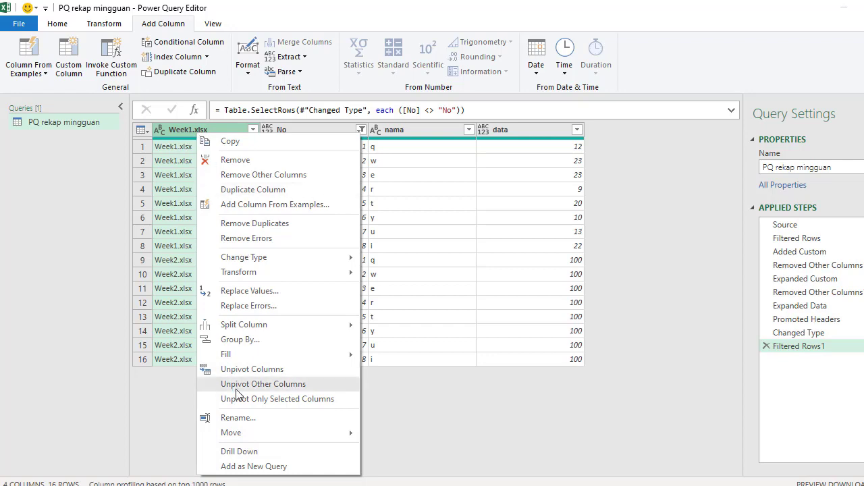
left_click(235, 420)
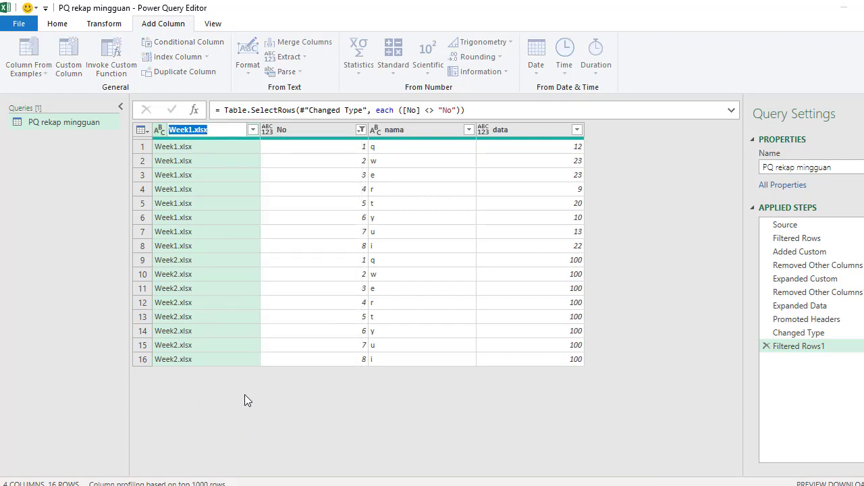
type("Week")
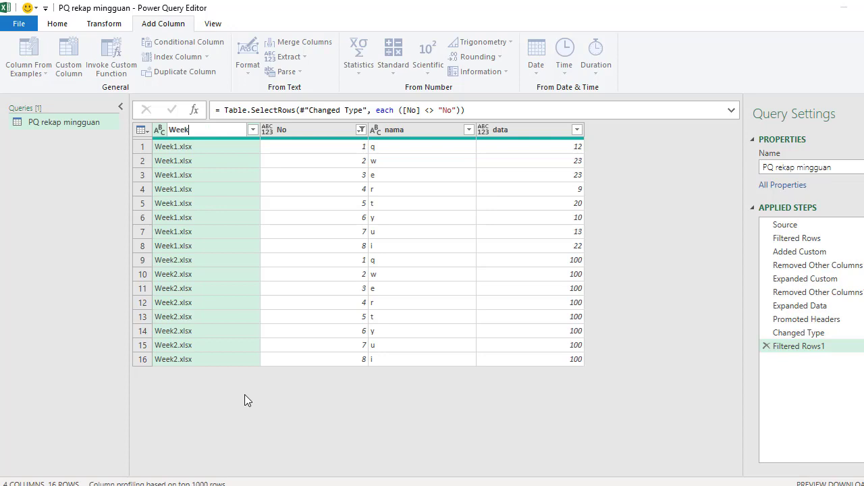
key("Return")
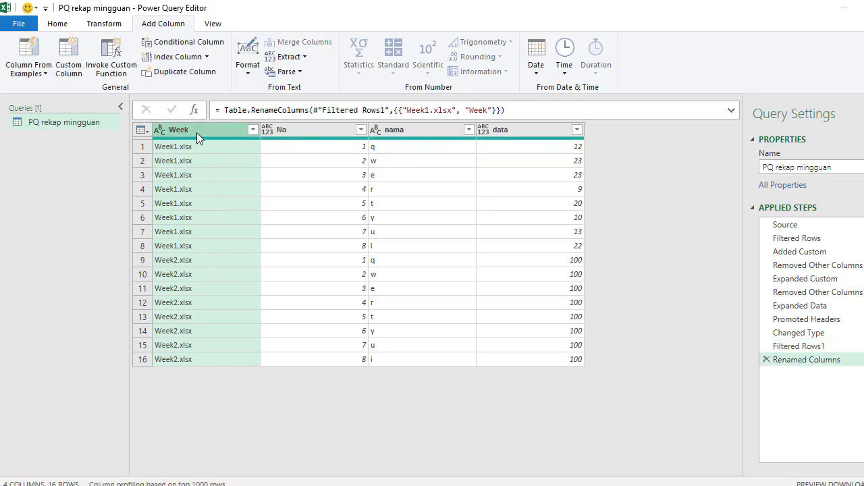
Transform the Week column by extracting only the text before the delimiter ".".
left_click(108, 24)
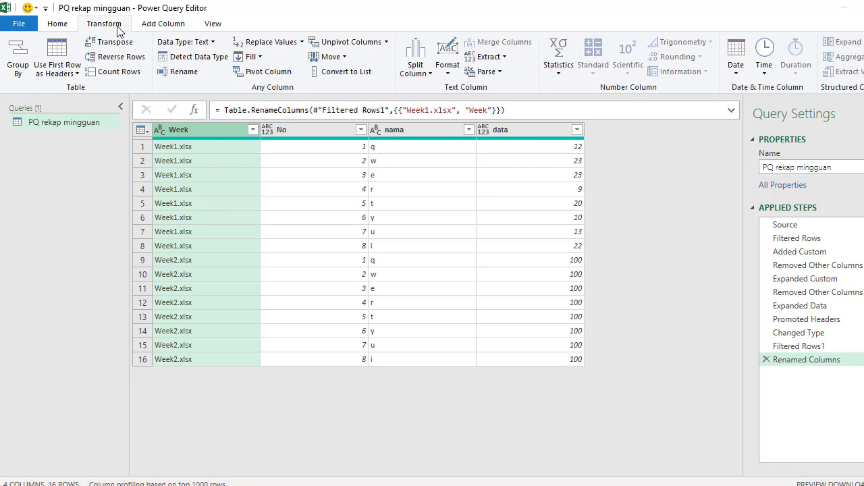
left_click(503, 60)
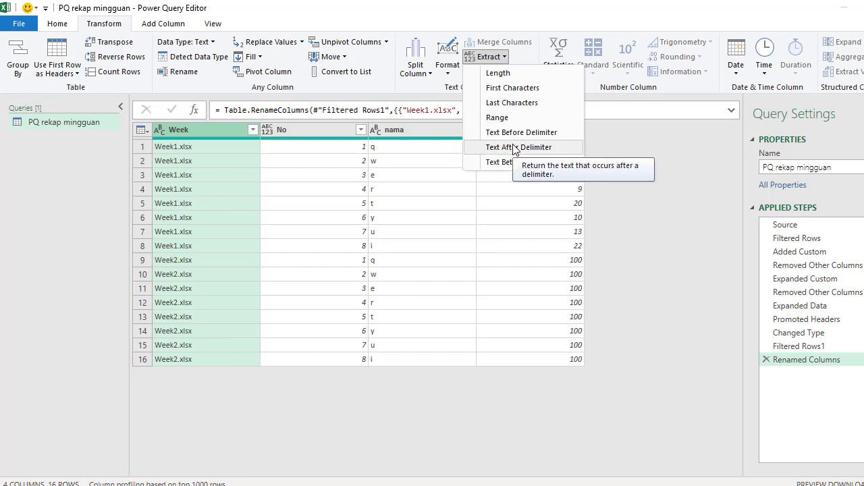
key("Escape")
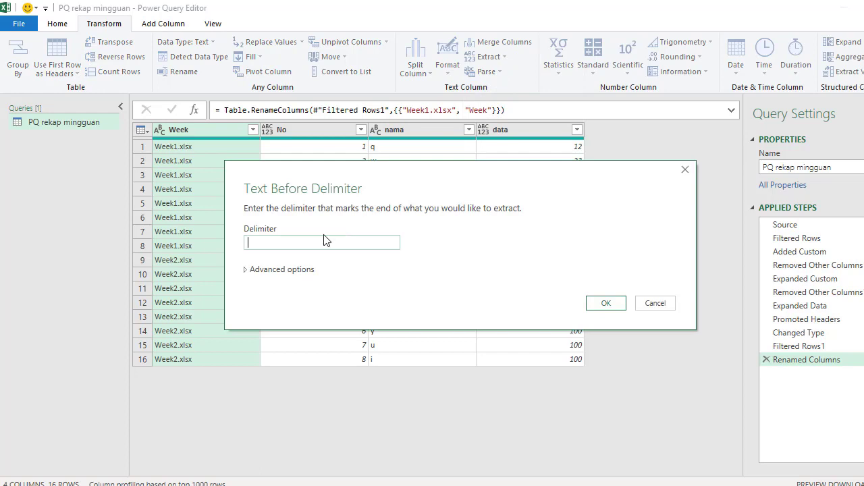
type(".")
left_click(599, 304)
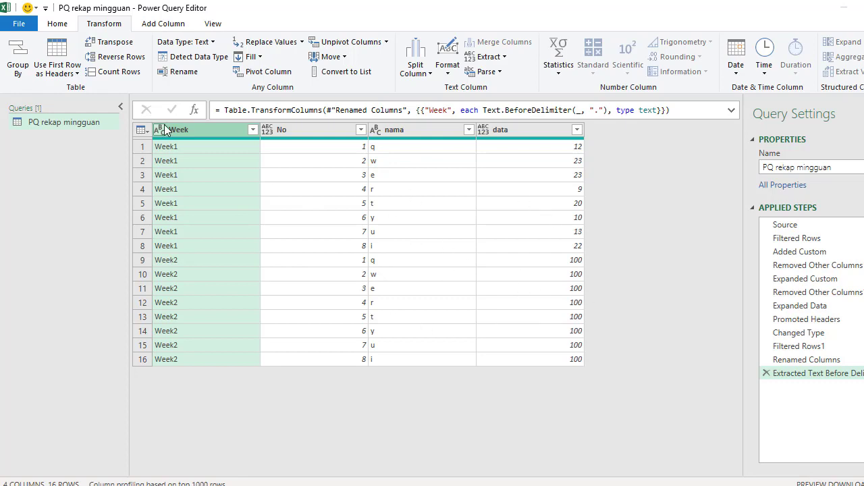
Close the query editor and load the query as a table into the existing worksheet at cell B5 of Sheet1.
left_click(59, 23)
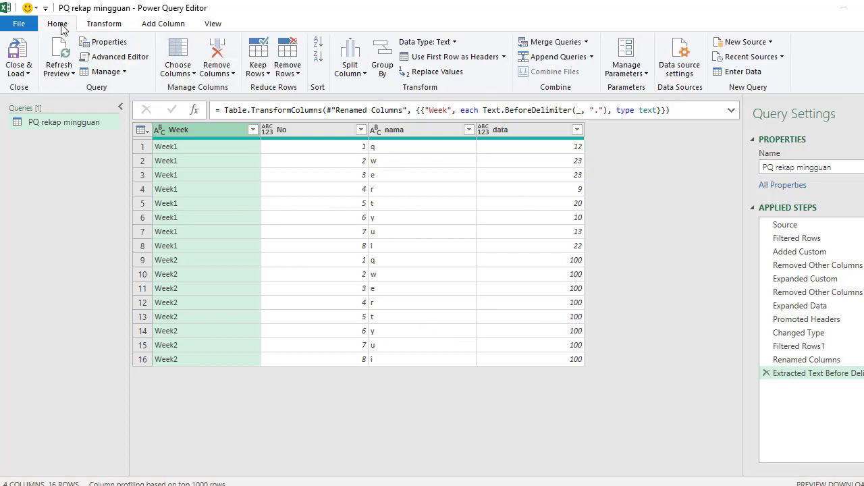
left_click(27, 74)
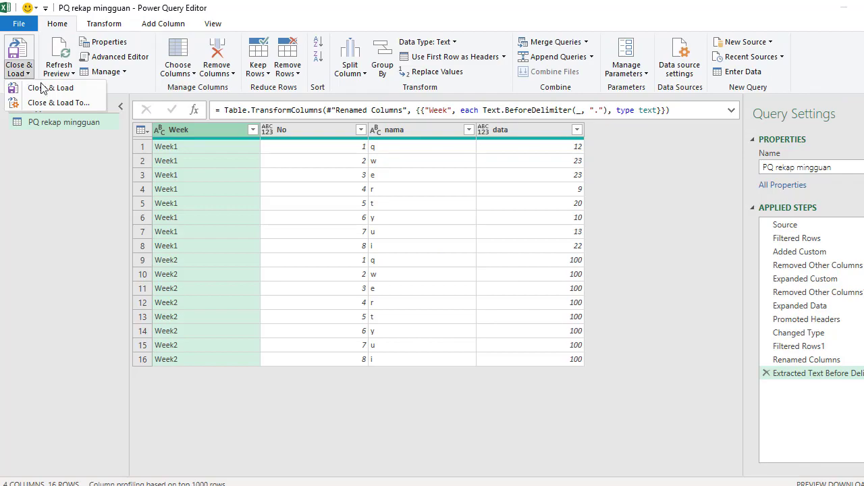
left_click(47, 103)
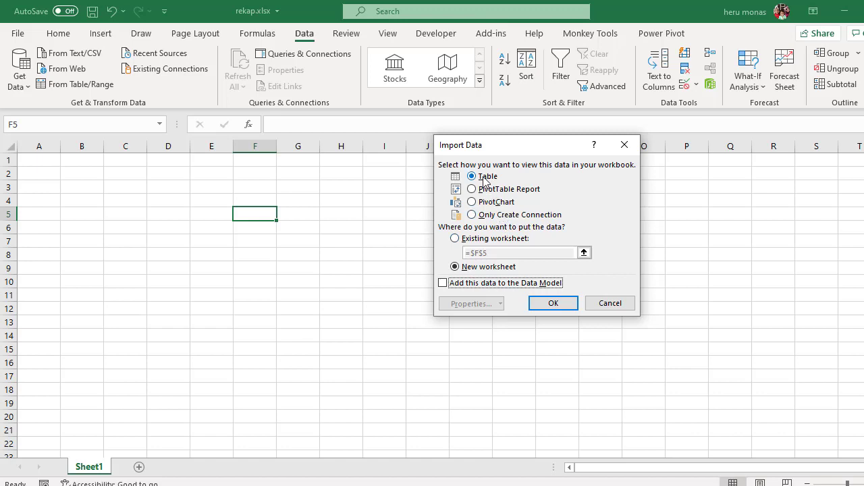
left_click(465, 241)
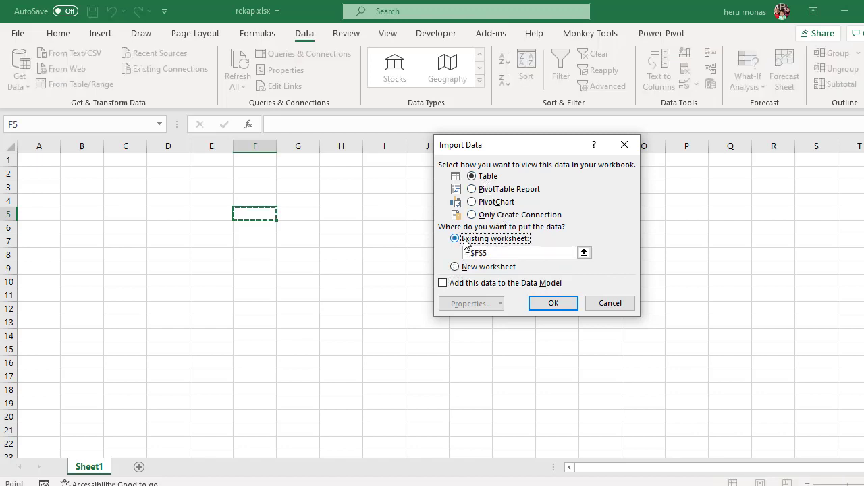
left_click(67, 211)
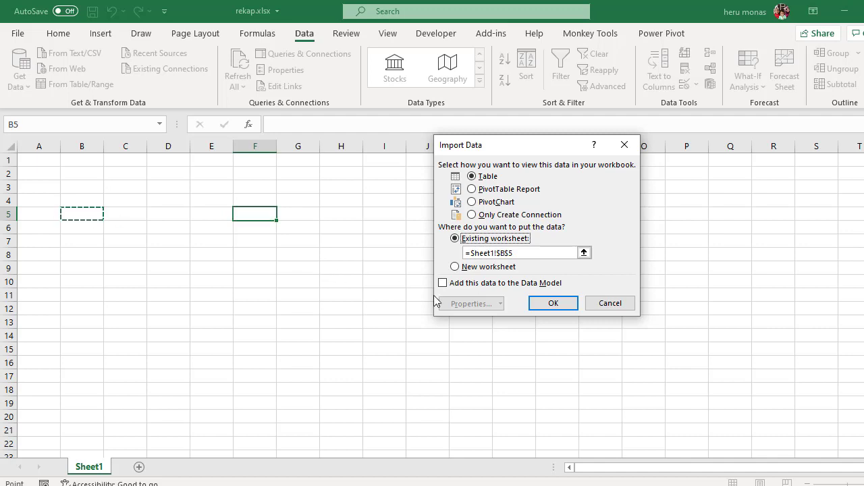
left_click(545, 304)
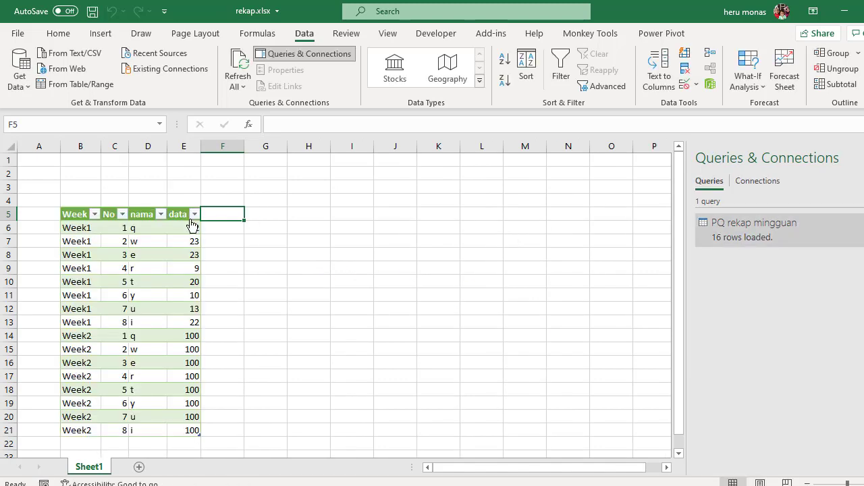
Delete the empty rows 1 to 4 above the loaded table.
left_click(8, 161)
left_click_drag(9, 174, 7, 201)
right_click(7, 201)
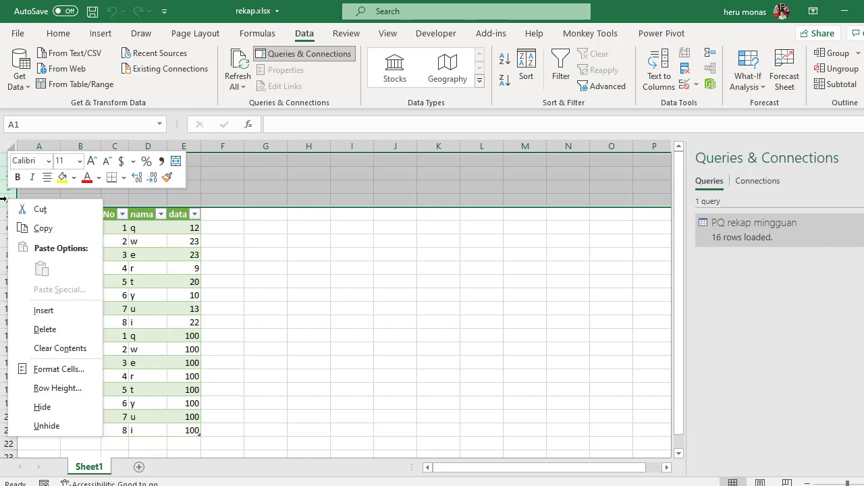
left_click(60, 330)
left_click(264, 278)
left_click(340, 272)
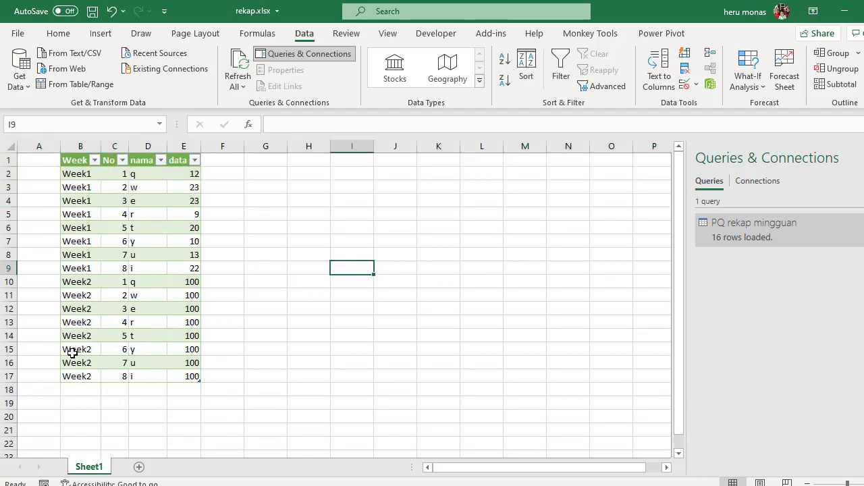
left_click(486, 279)
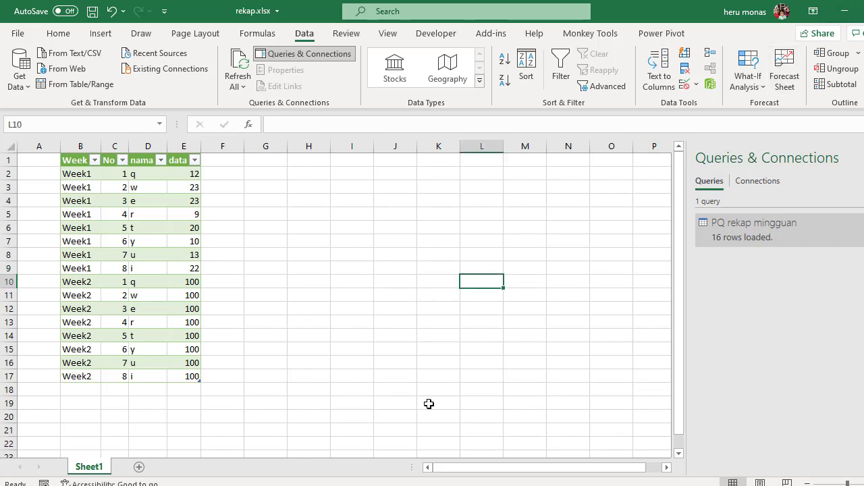
Switch to the PQ rekap mingguan folder in File Explorer and make three copies of Week2.xlsx there.
mouse_move(413, 485)
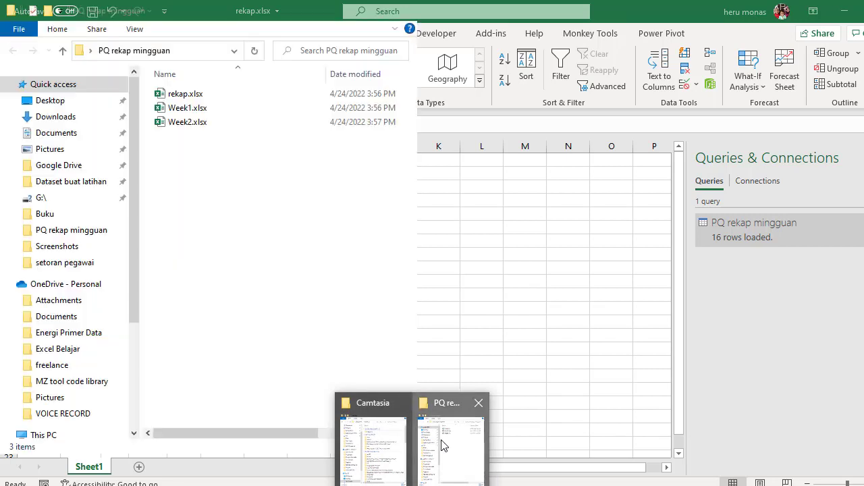
left_click(443, 445)
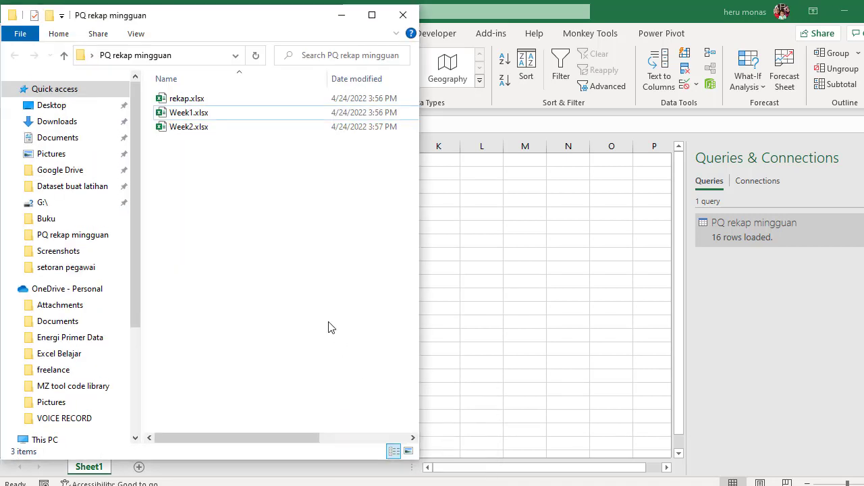
left_click(189, 131)
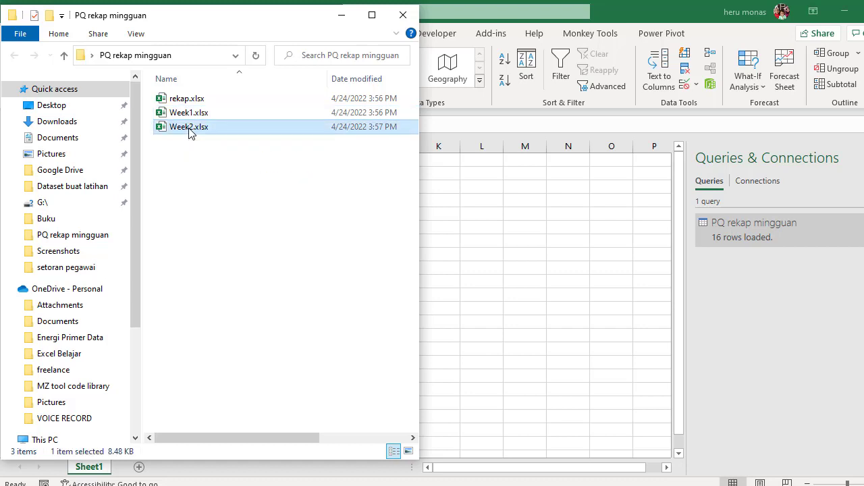
key("ctrl+v")
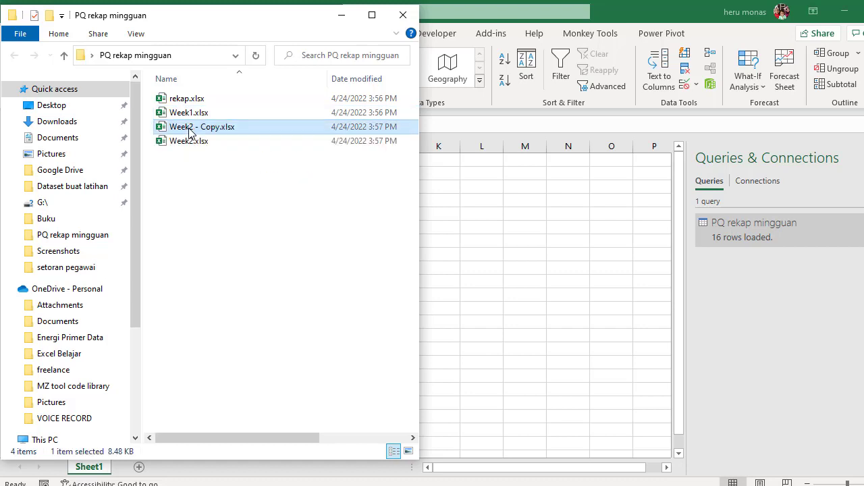
key("ctrl+v")
key("ctrl+v")
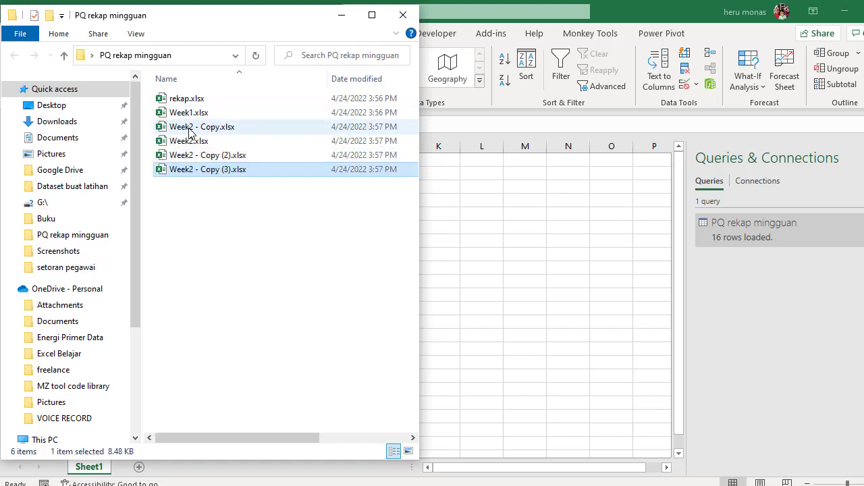
left_click(230, 232)
Rename the file "Week2 - Copy (2).xlsx" as Week3.xlsx.
left_click(226, 133)
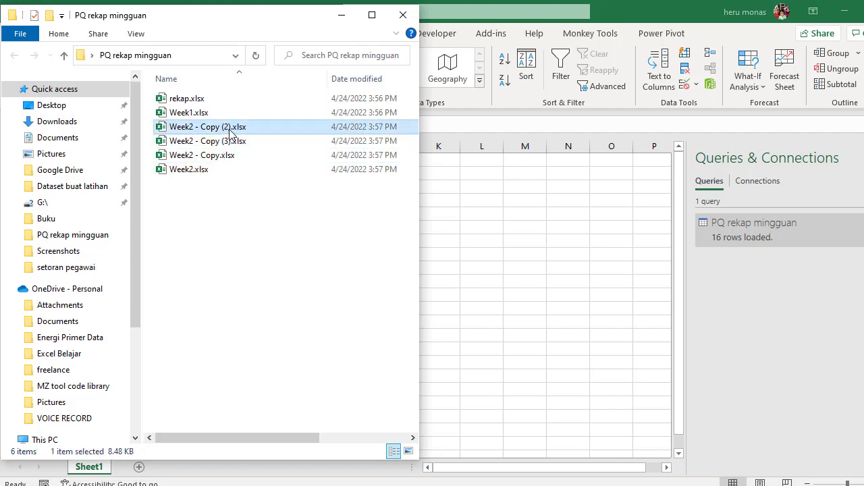
left_click(231, 133)
left_click_drag(230, 128, 196, 132)
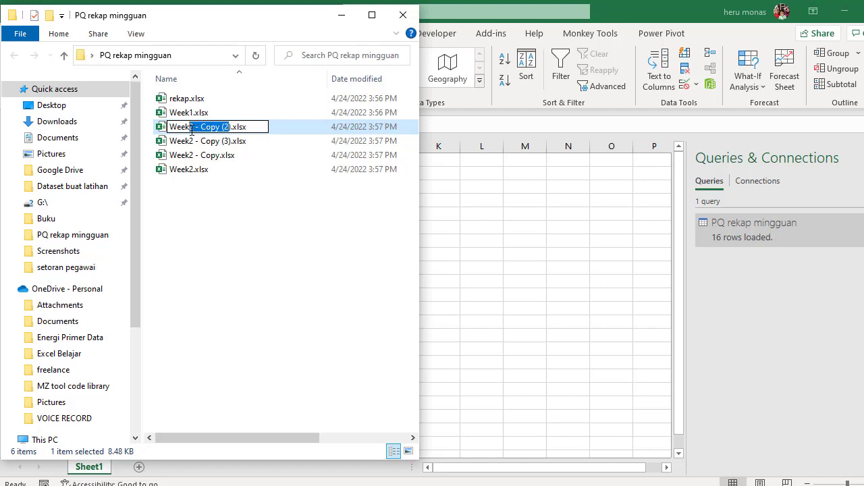
key("Delete")
key("Delete")
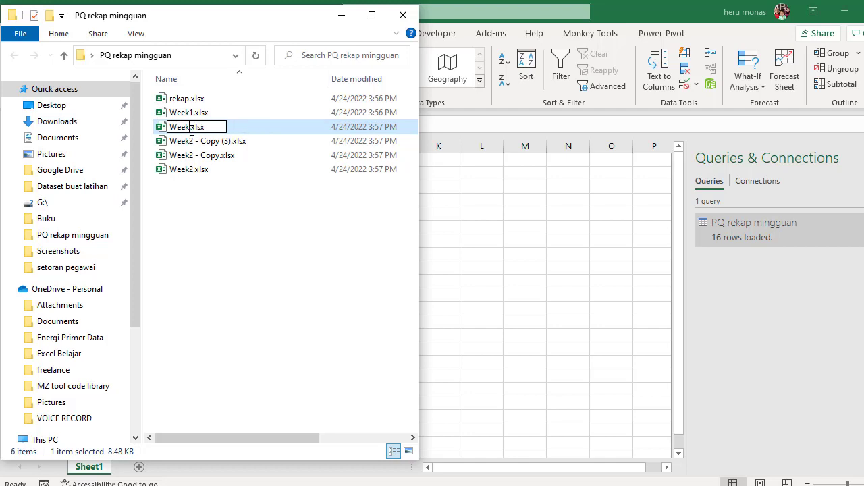
type("3")
key("Return")
Rename the file "Week2 - Copy (3).xlsx" as Week4.xlsx.
left_click(206, 143)
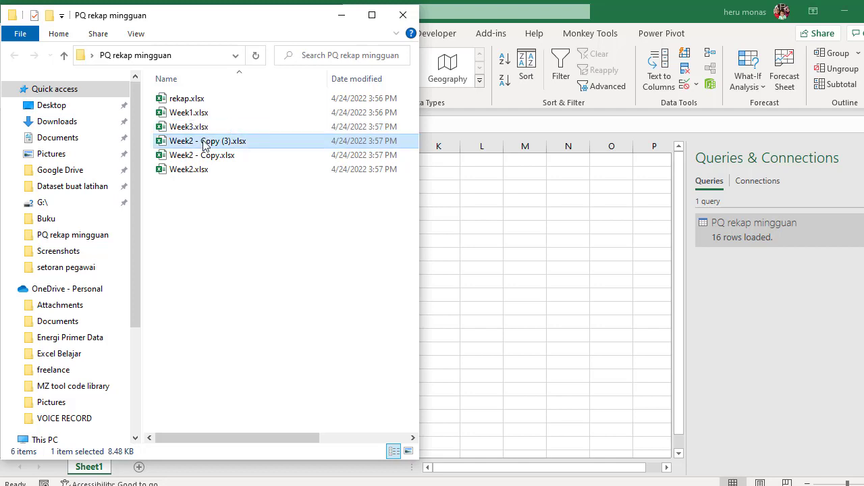
left_click(205, 143)
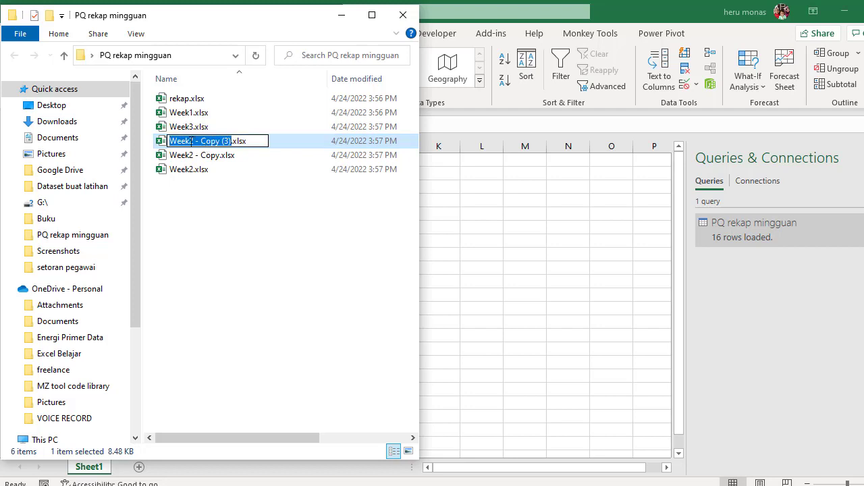
left_click_drag(190, 141, 236, 144)
type("4")
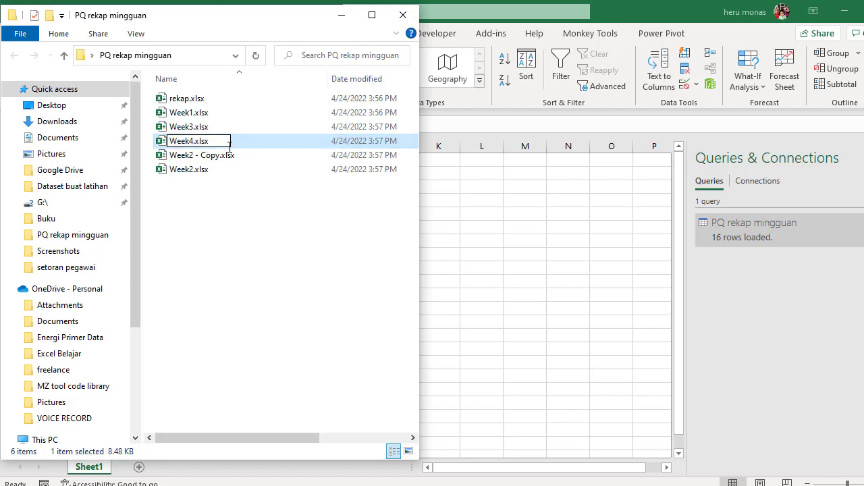
type(".")
key("BackSpace")
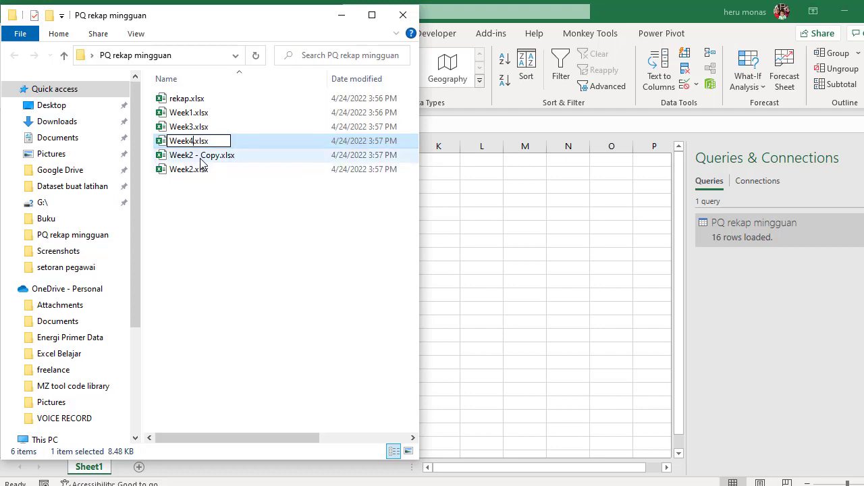
Rename the file "Week2 - Copy.xlsx" as Week5.xlsx.
left_click(201, 163)
left_click(200, 161)
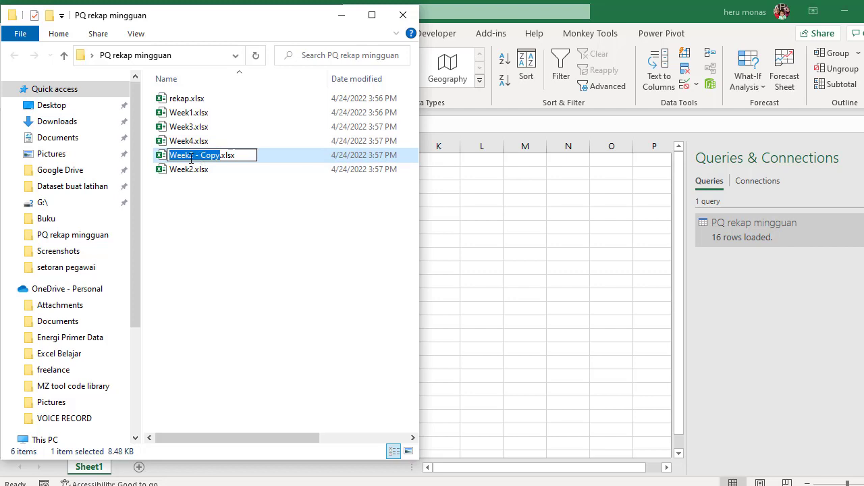
left_click_drag(190, 159, 213, 159)
type("5")
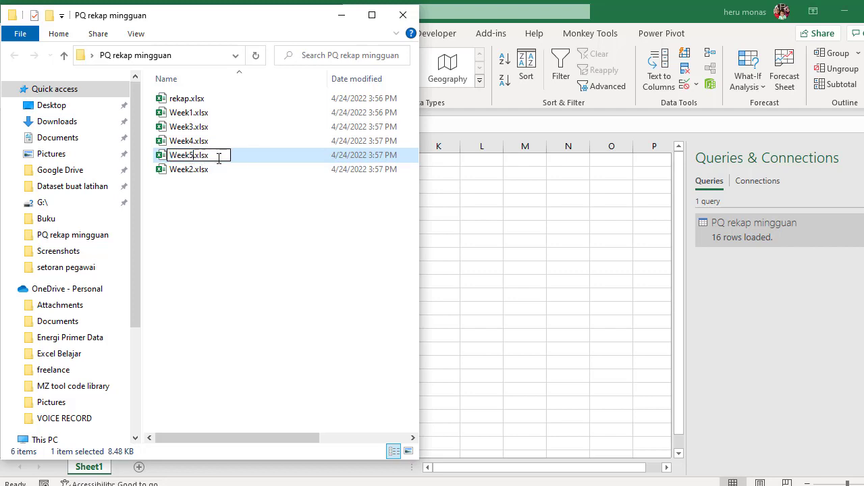
left_click(218, 220)
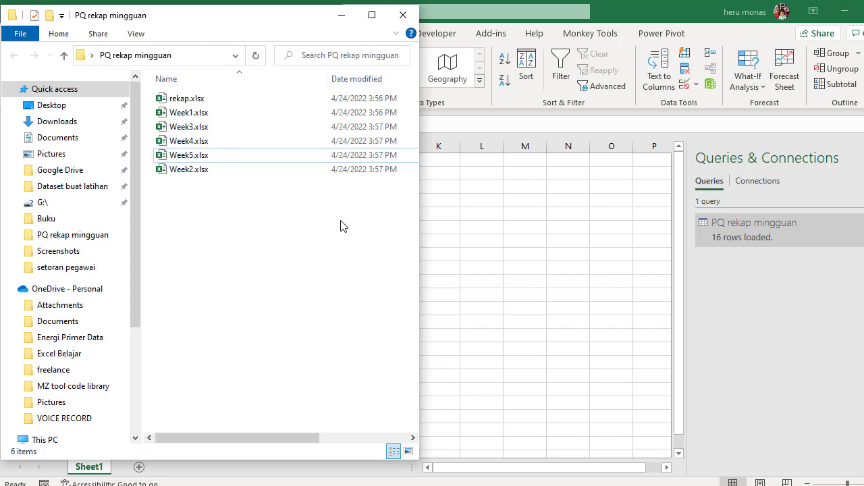
Switch back to rekap.xlsx in Excel and refresh all queries to bring in the new weekly files.
key("alt+Tab")
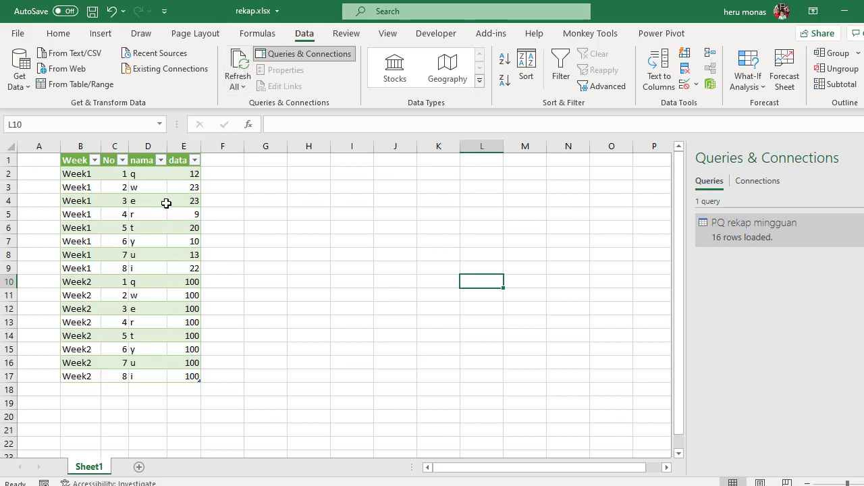
left_click(238, 70)
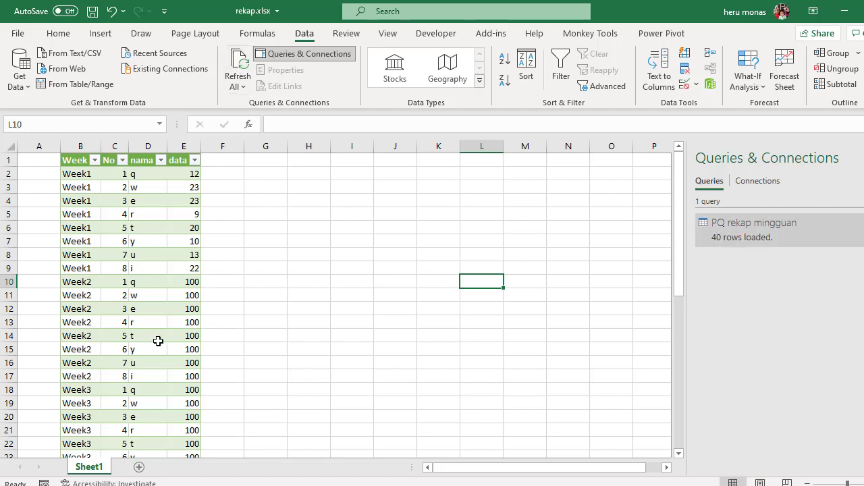
Check the weeks listed in the refreshed recap table against the weekly files in the PQ rekap mingguan folder.
left_click_drag(679, 240, 669, 410)
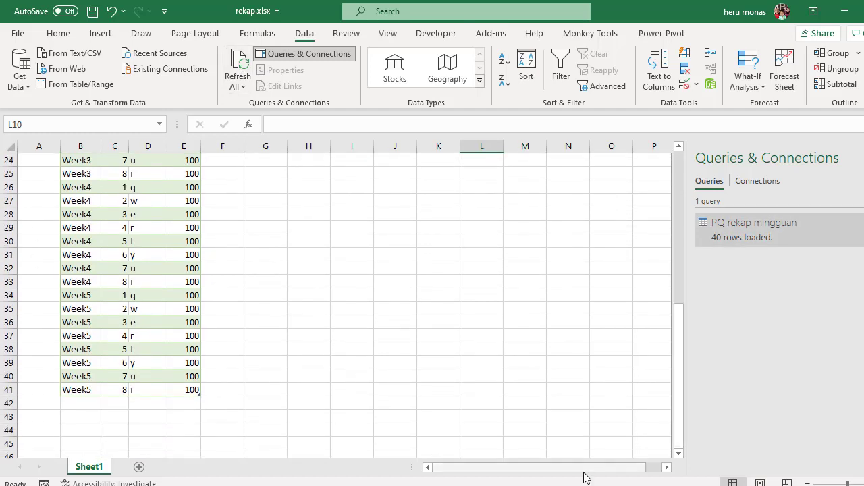
left_click(412, 485)
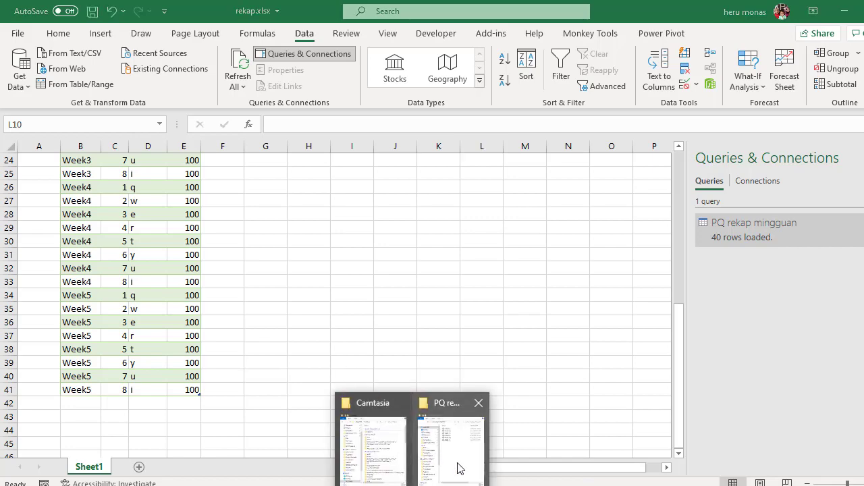
left_click(420, 440)
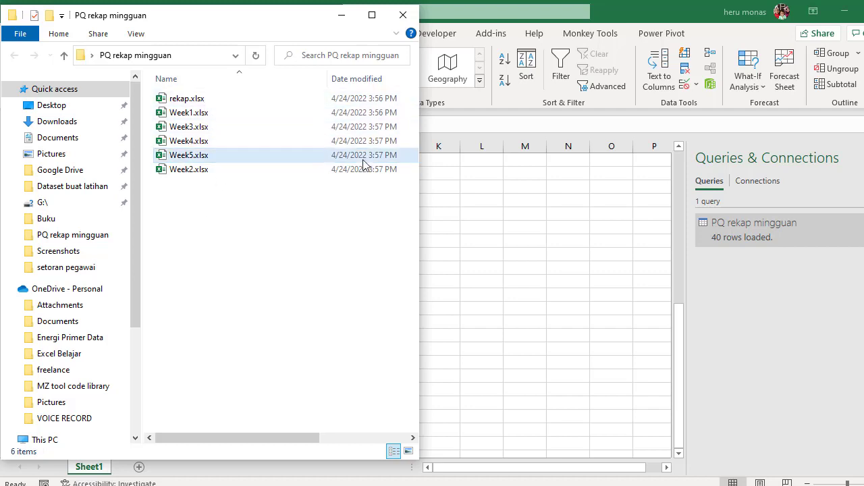
left_click(489, 201)
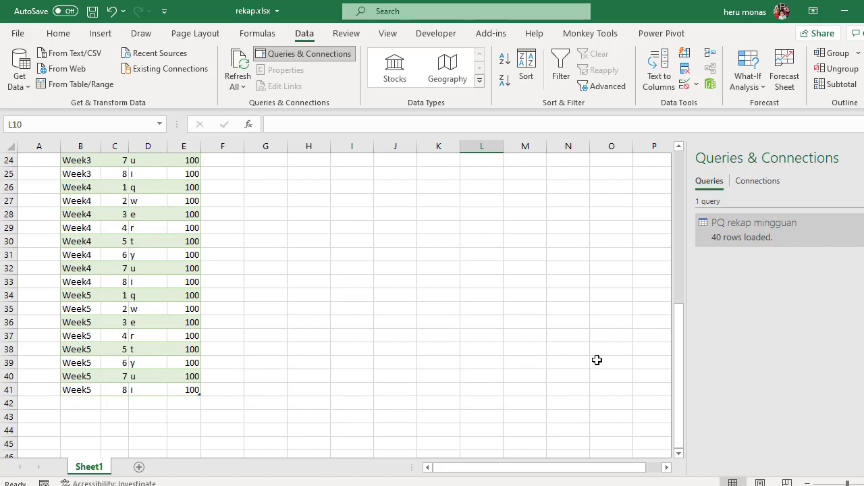
left_click_drag(679, 405, 679, 223)
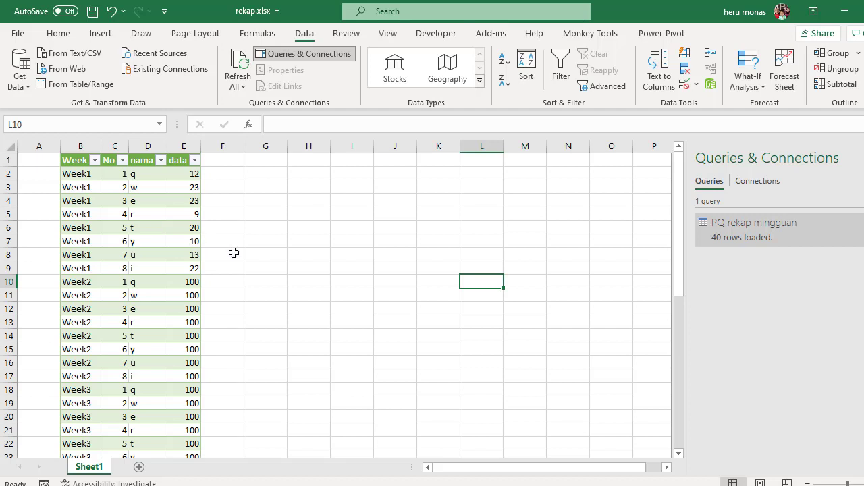
Summarize the PQ_rekap_mingguan table with a PivotTable placed on the existing worksheet at Sheet1 cell H1.
left_click(80, 163)
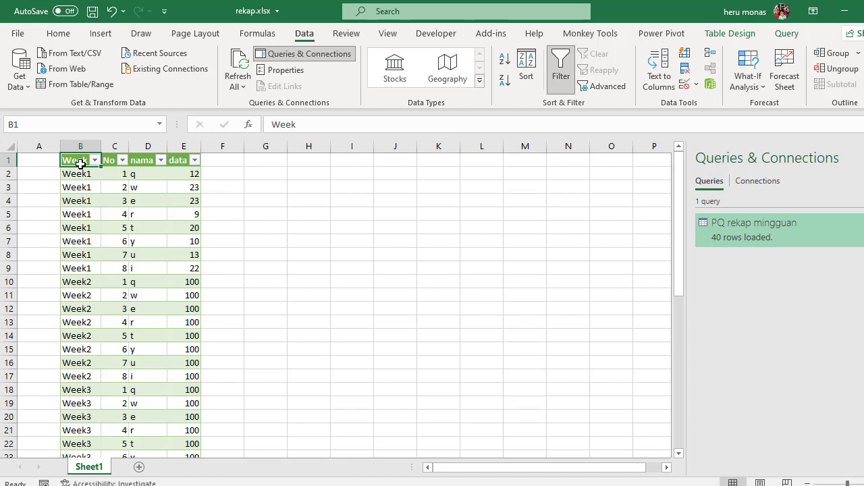
left_click(107, 193)
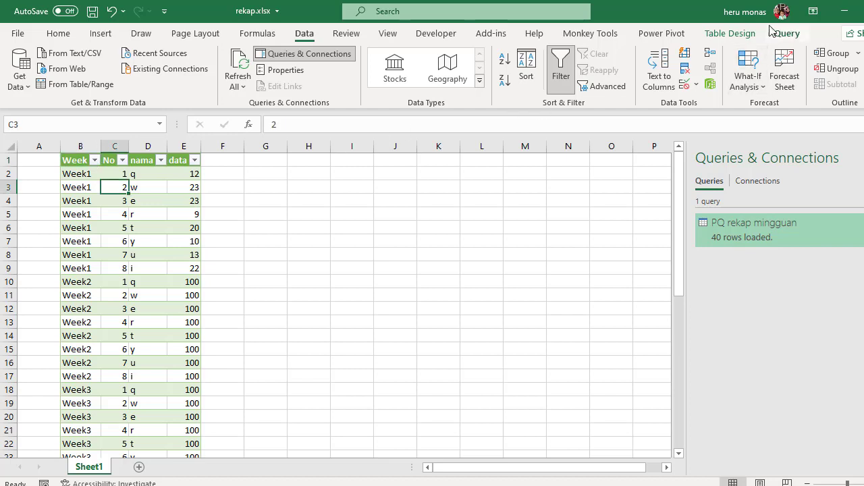
left_click(732, 37)
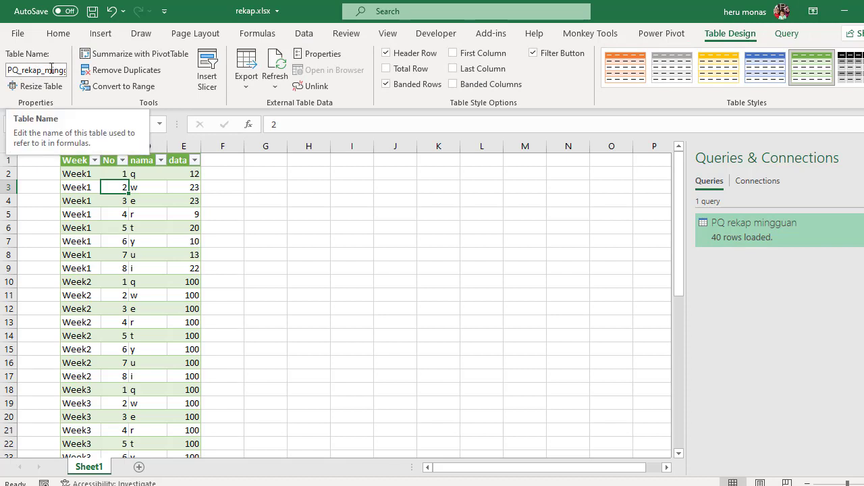
left_click(162, 179)
left_click(172, 221)
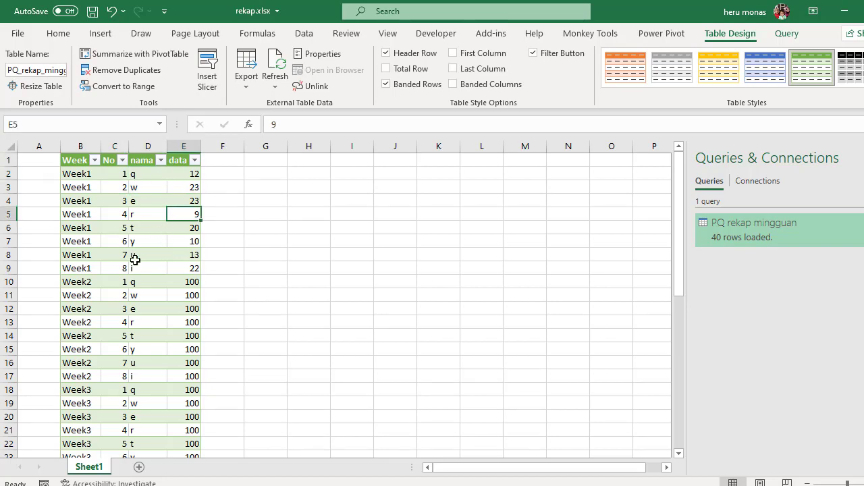
left_click(135, 260)
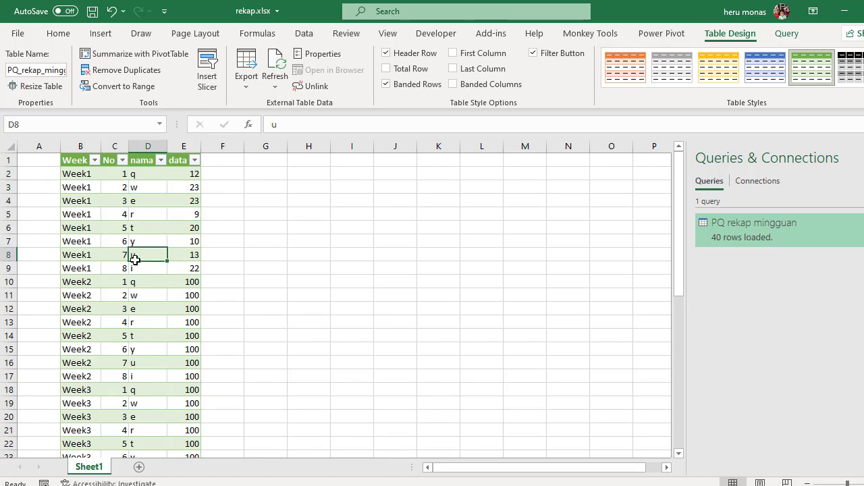
left_click(163, 59)
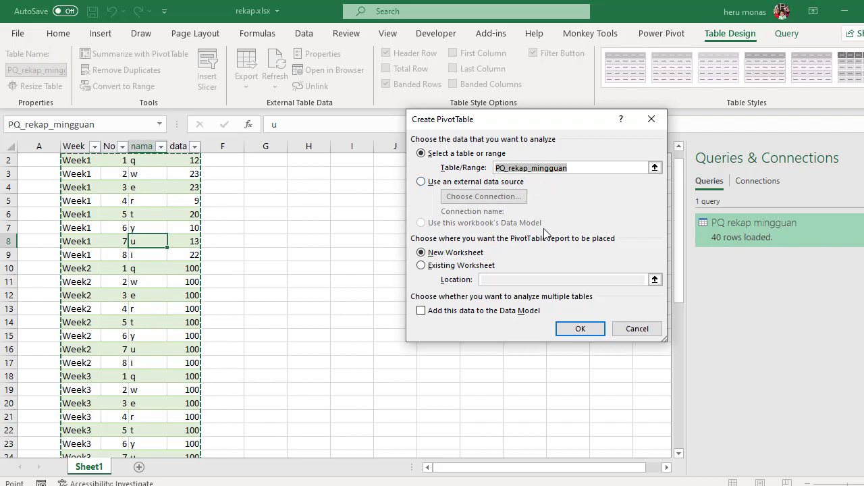
left_click(444, 266)
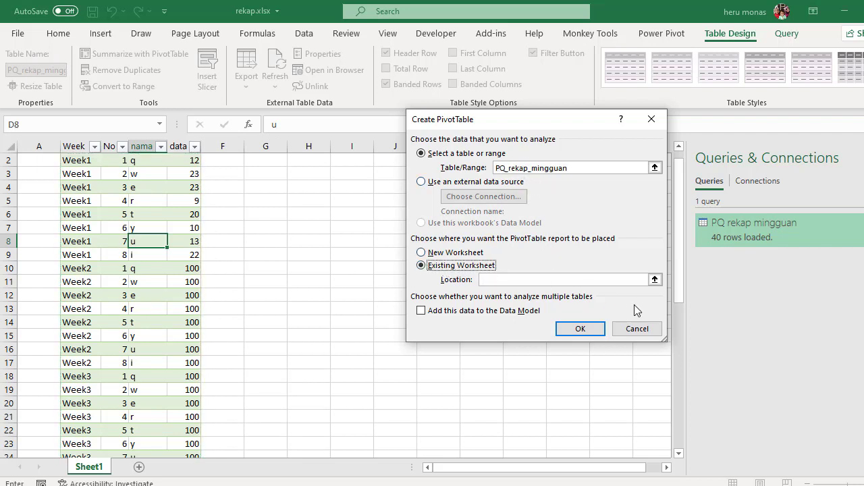
scroll(680, 291, "up", 1)
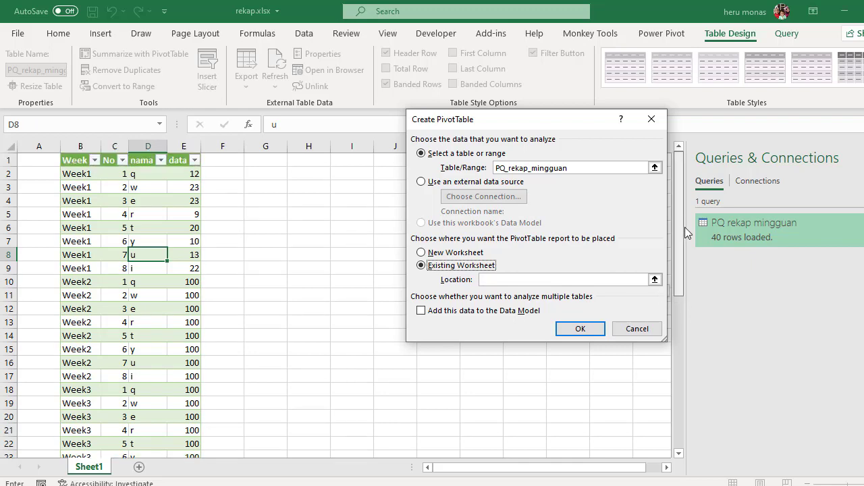
left_click(323, 162)
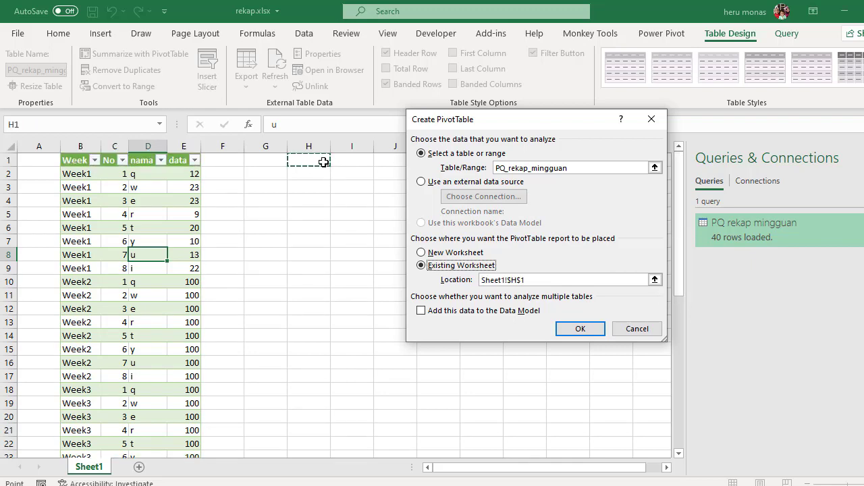
left_click(578, 329)
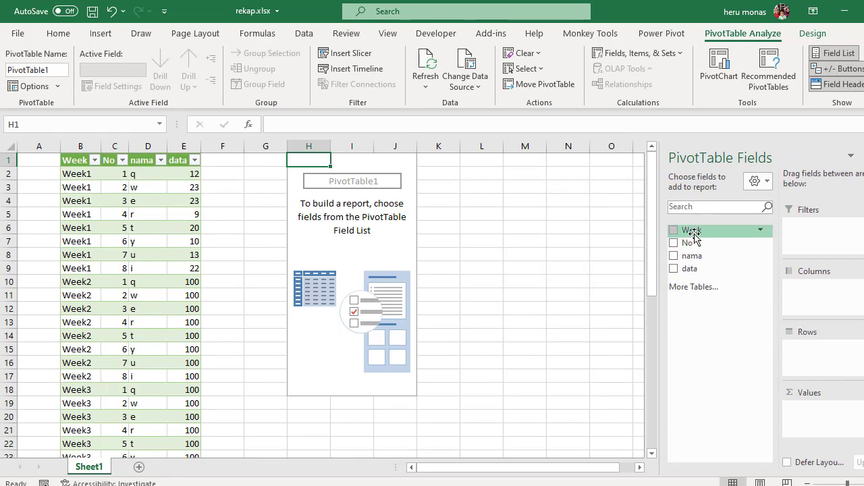
Add the Week field to the PivotTable's rows and the data field to its values as a sum.
left_click_drag(690, 231, 816, 345)
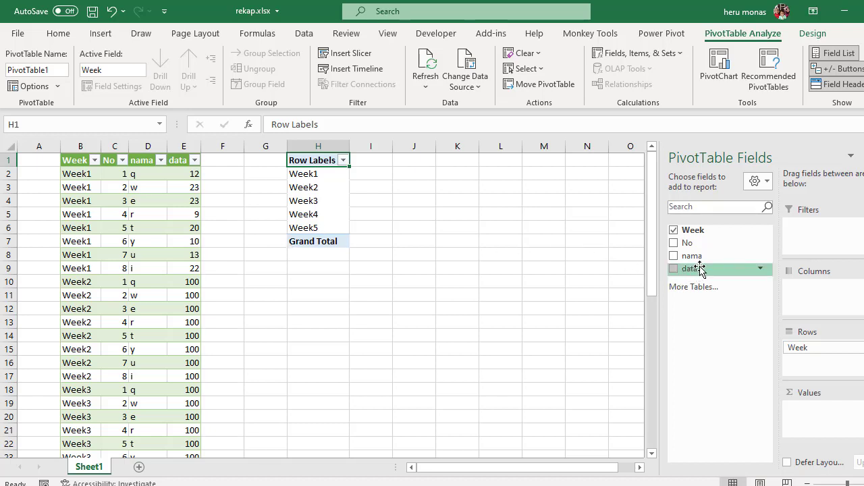
left_click_drag(700, 269, 825, 411)
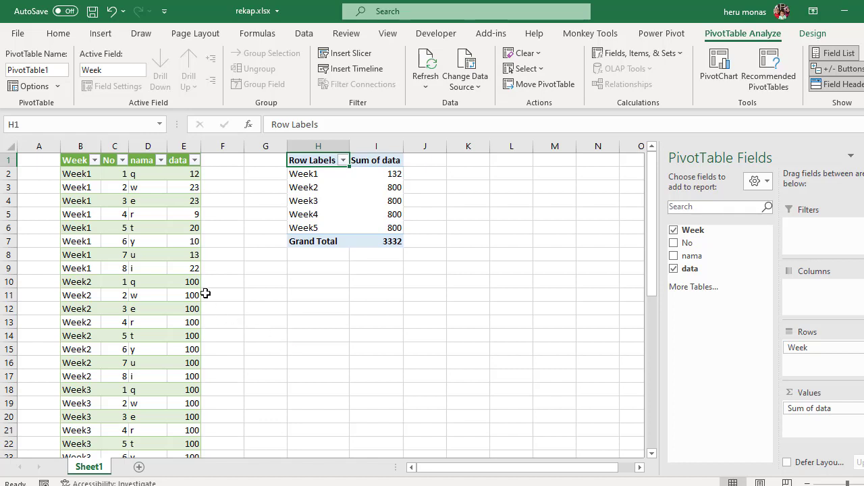
left_click(184, 281)
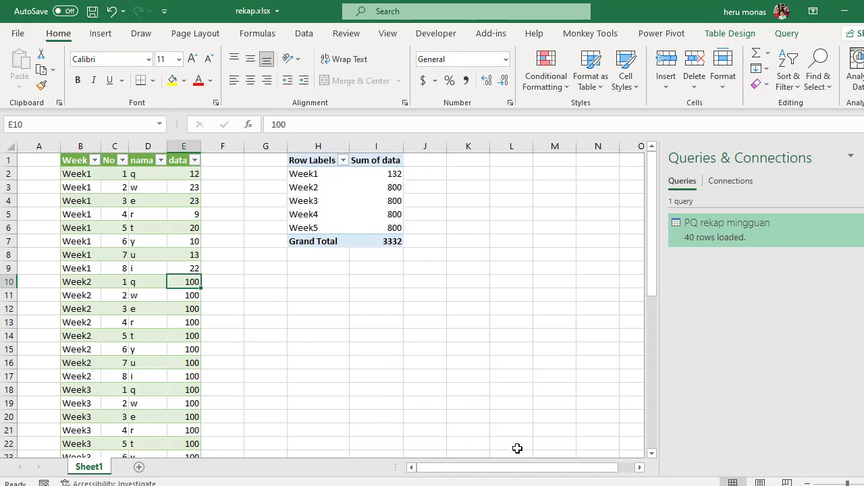
Bring up the open Week1.xlsx workbook and close it, returning to rekap.xlsx.
mouse_move(598, 479)
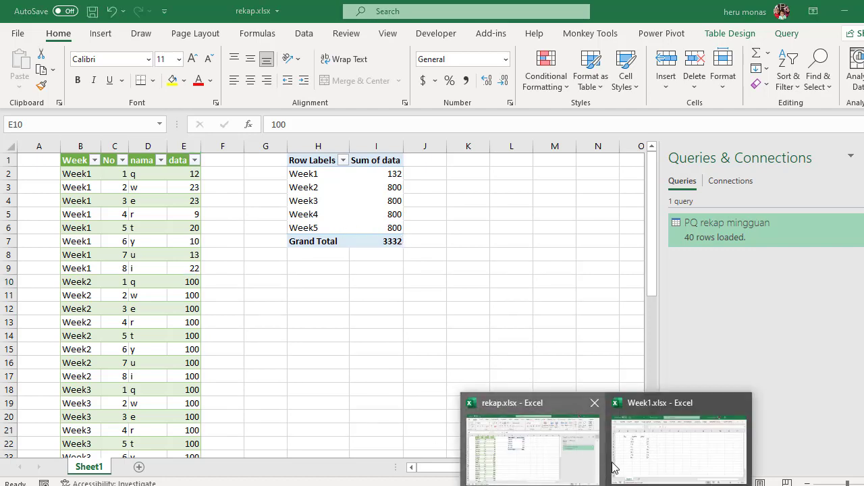
left_click(550, 450)
mouse_move(598, 481)
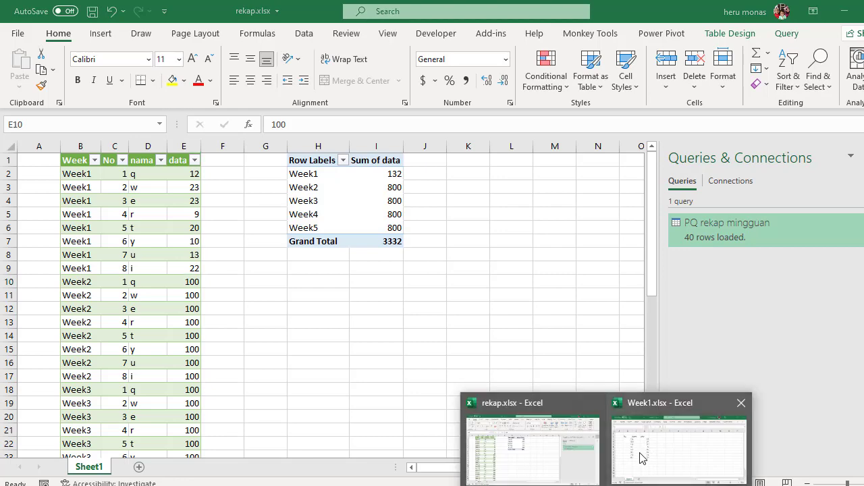
left_click(679, 435)
left_click(489, 261)
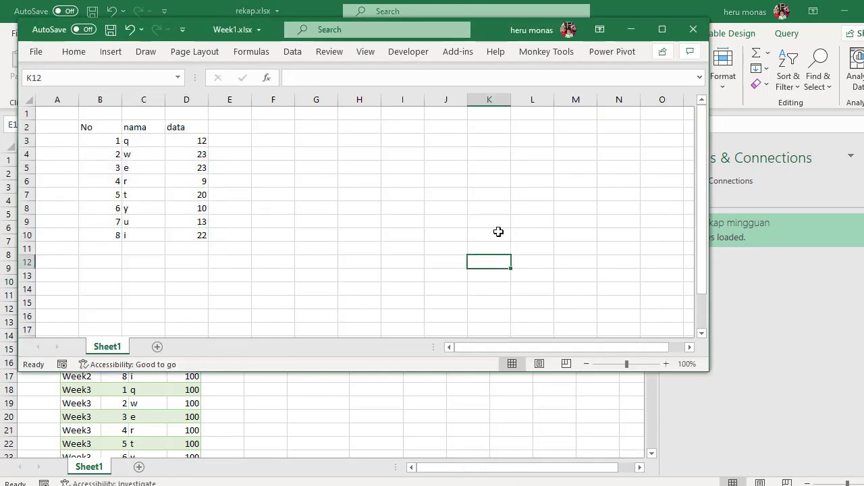
left_click(694, 29)
left_click(425, 281)
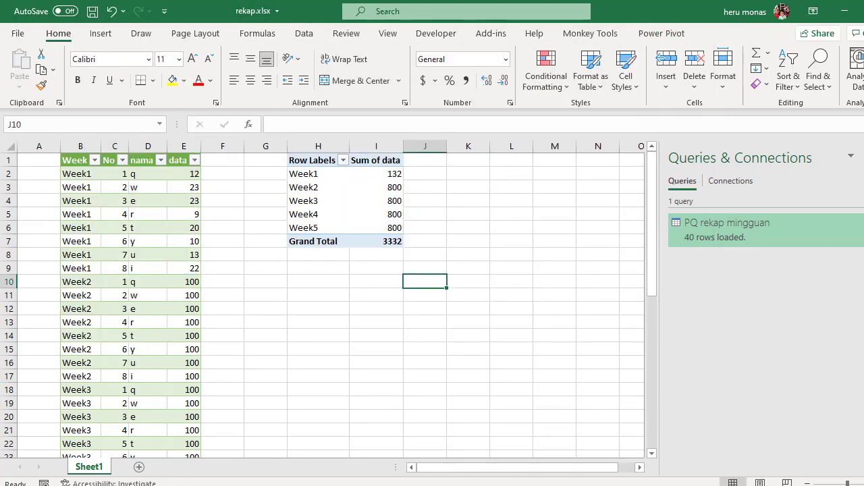
Switch to the PQ rekap mingguan folder in File Explorer and duplicate Week1.xlsx there.
mouse_move(470, 484)
left_click(447, 432)
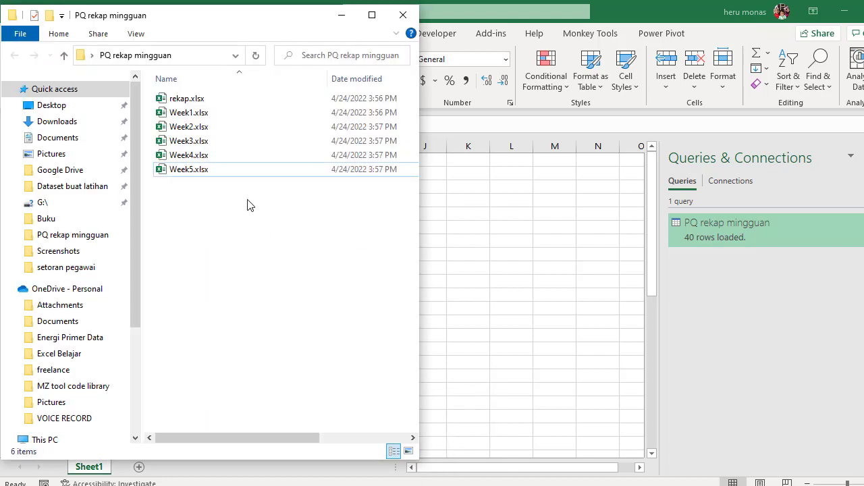
left_click(204, 116)
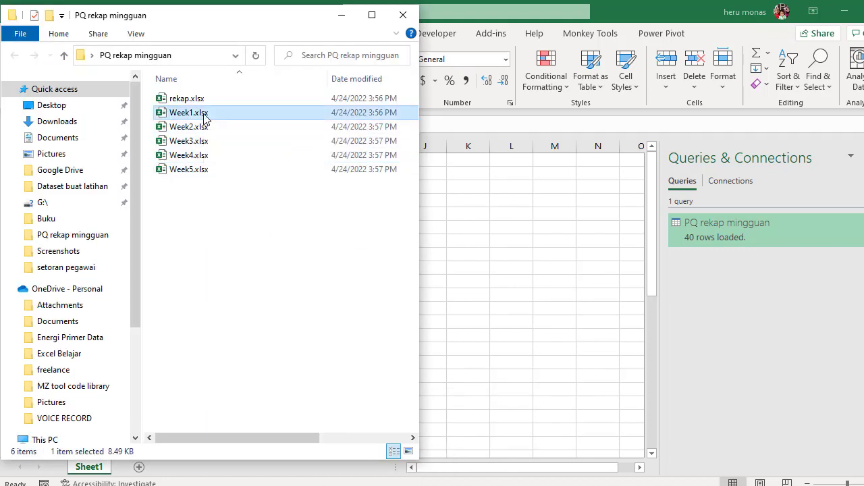
key("ctrl+v")
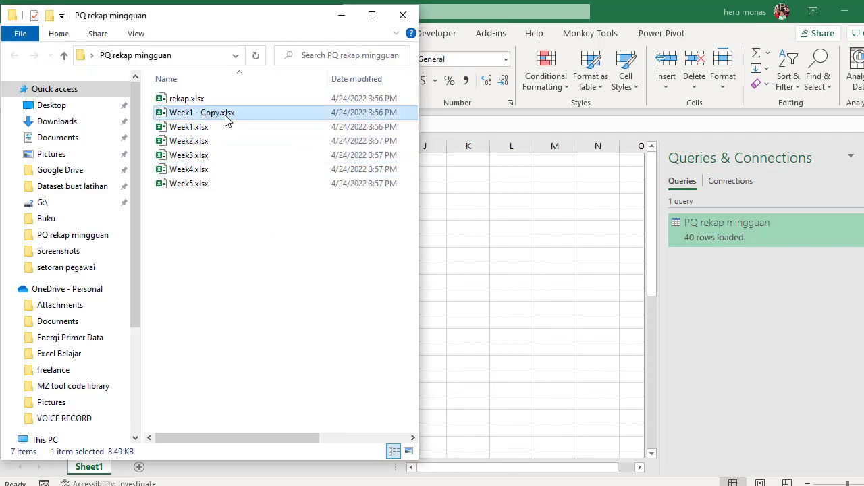
Rename the file "Week1 - Copy.xlsx" as Week6.xlsx.
left_click(223, 115)
left_click(221, 115)
key("BackSpace")
key("BackSpace")
key("BackSpace")
key("BackSpace")
key("BackSpace")
key("BackSpace")
key("BackSpace")
key("BackSpace")
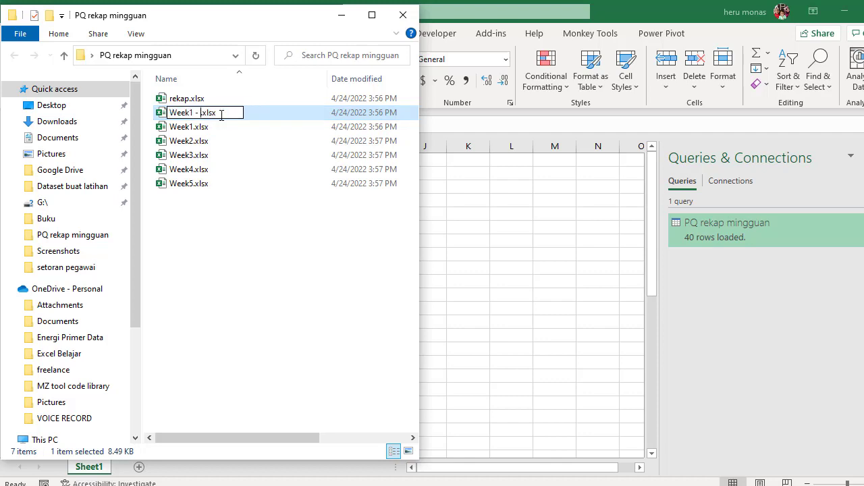
type("6")
left_click(212, 214)
Open Week6.xlsx in Excel and fill all the data column values in D3:D10 with 2000.
left_click(208, 114)
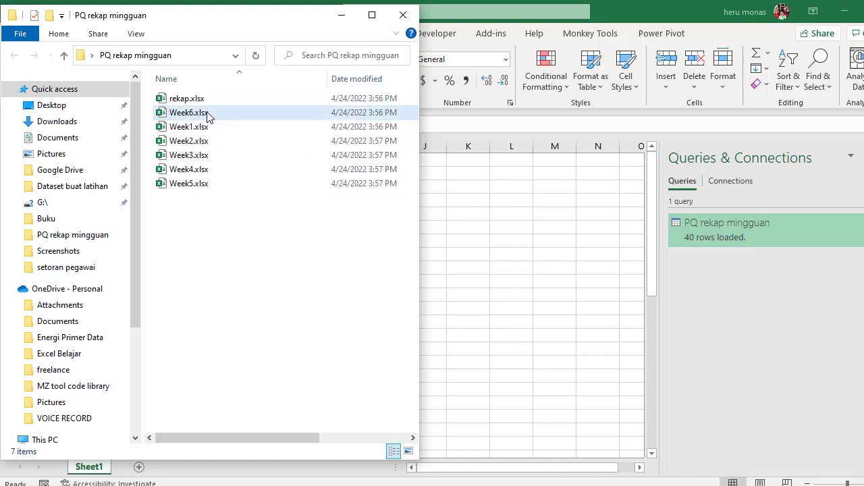
double_click(208, 116)
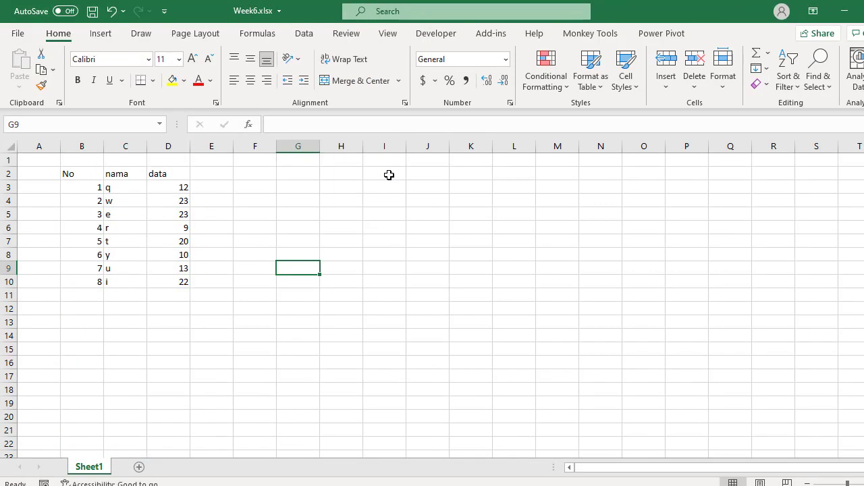
left_click_drag(183, 190, 179, 282)
type("2000")
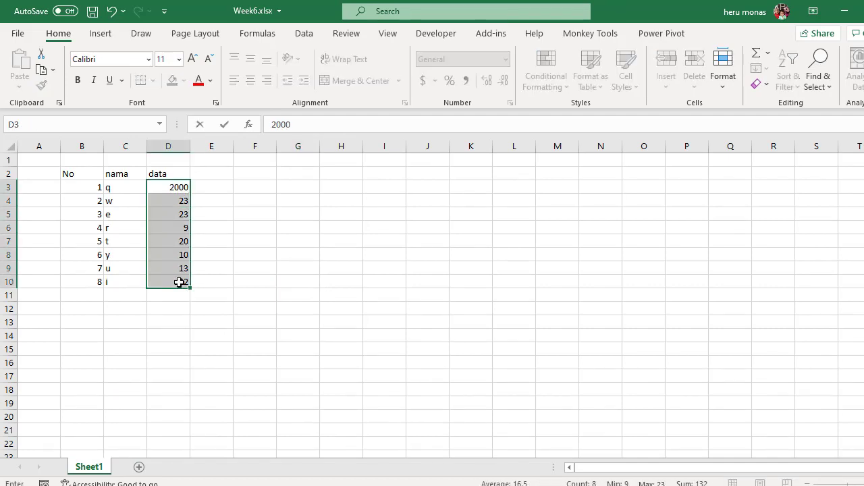
key("ctrl+Return")
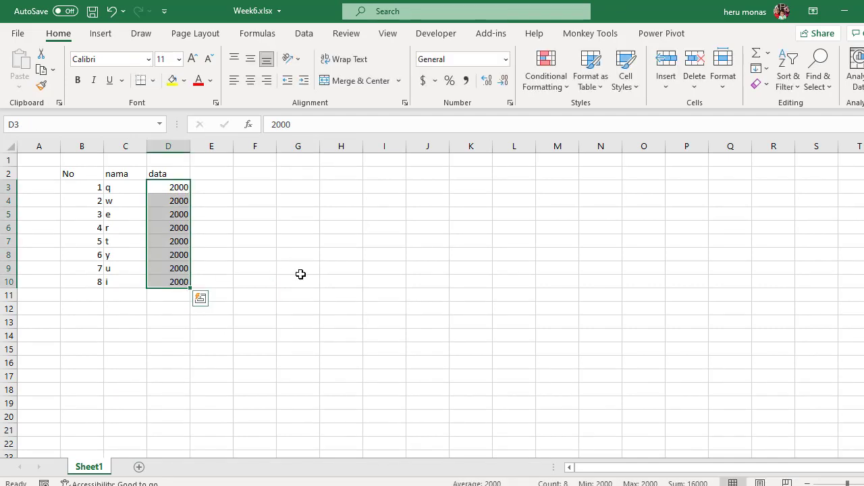
Save and close Week6.xlsx, returning to the rekap.xlsx workbook.
left_click(220, 254)
left_click(93, 11)
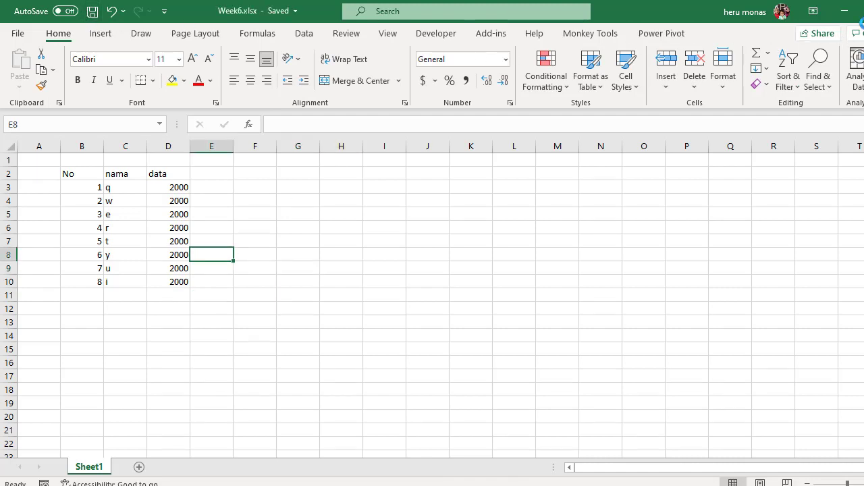
left_click(863, 11)
left_click(426, 235)
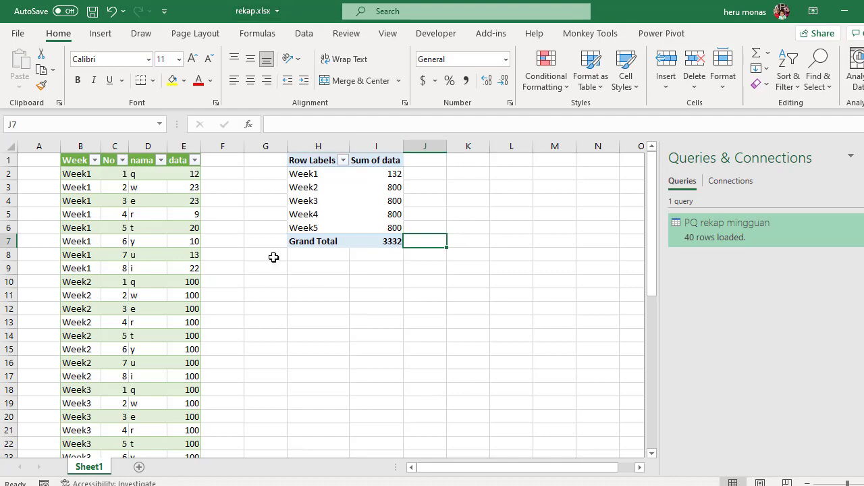
Refresh all connections twice so both the recap table and the PivotTable take in Week6, and review the table's last rows.
left_click(304, 33)
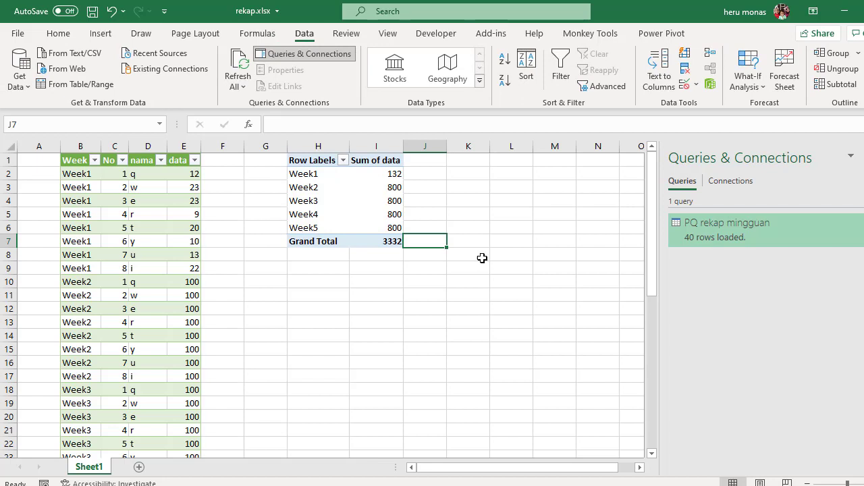
left_click_drag(656, 228, 655, 405)
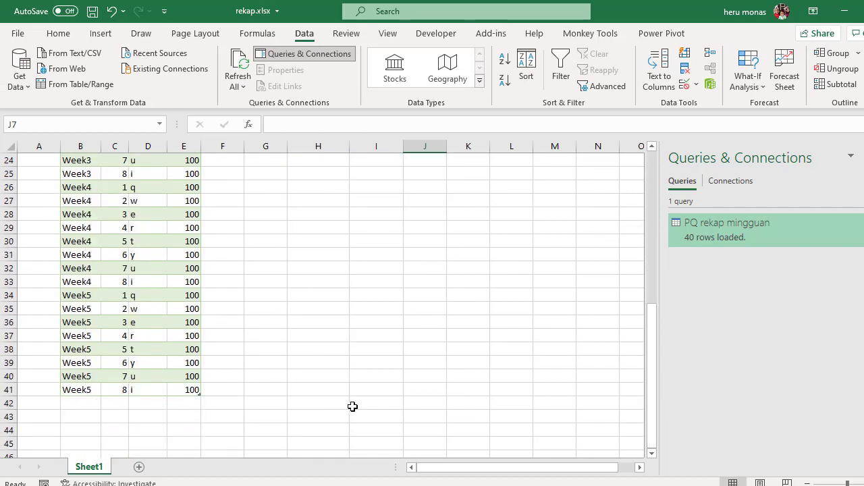
left_click_drag(653, 430, 649, 206)
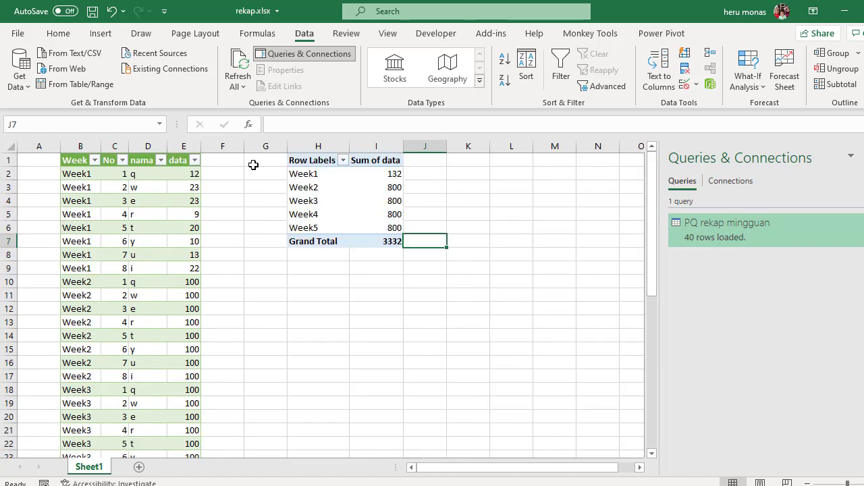
left_click(237, 68)
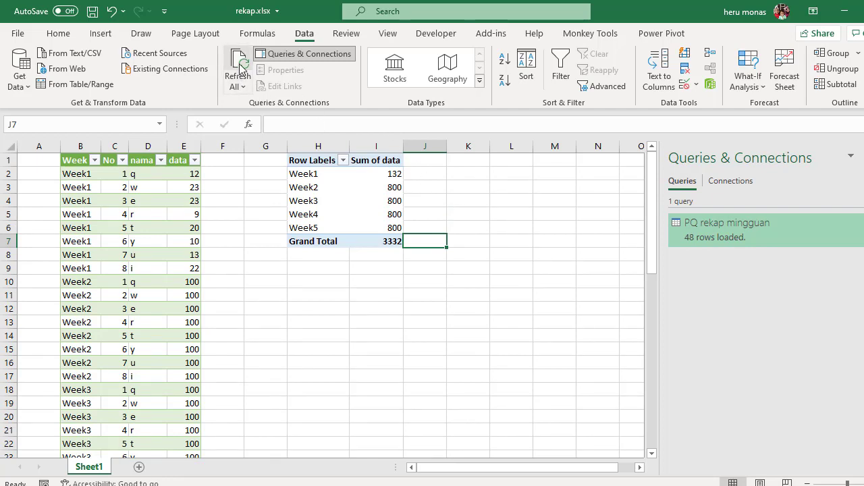
left_click(241, 75)
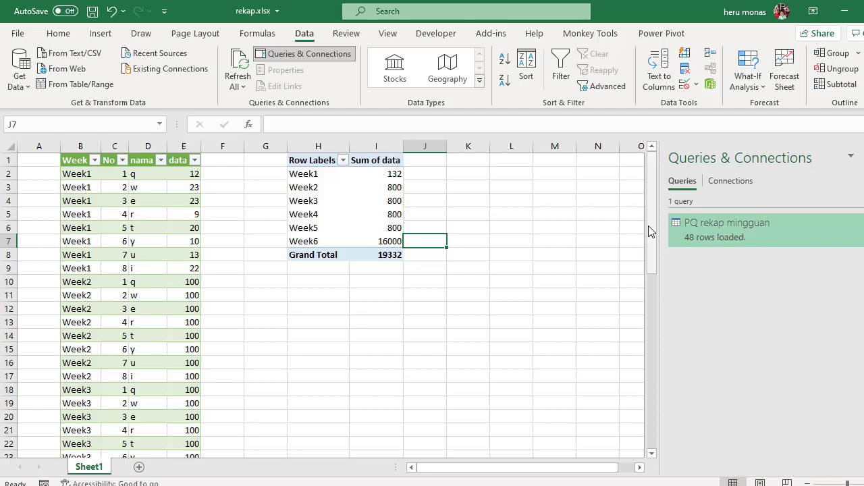
left_click_drag(651, 230, 653, 422)
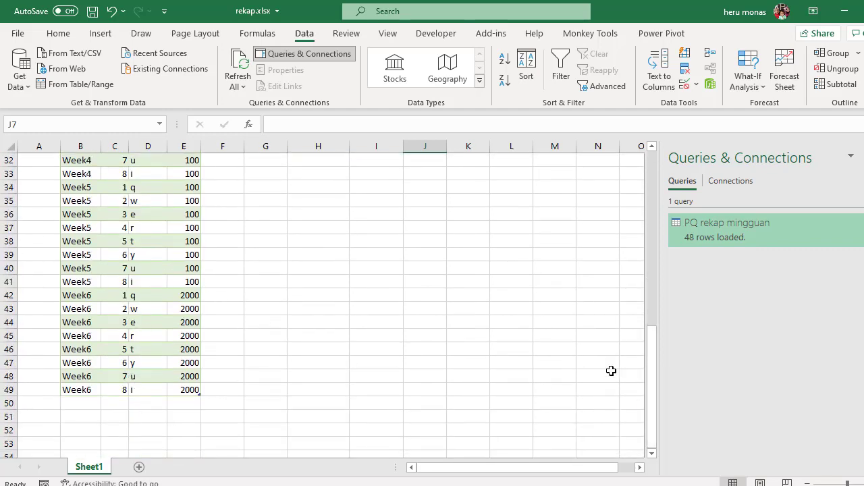
left_click_drag(652, 423, 647, 197)
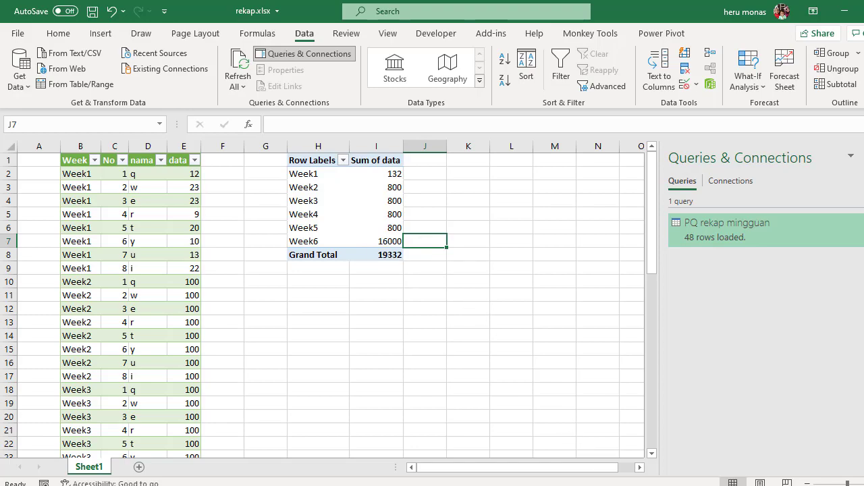
left_click(613, 485)
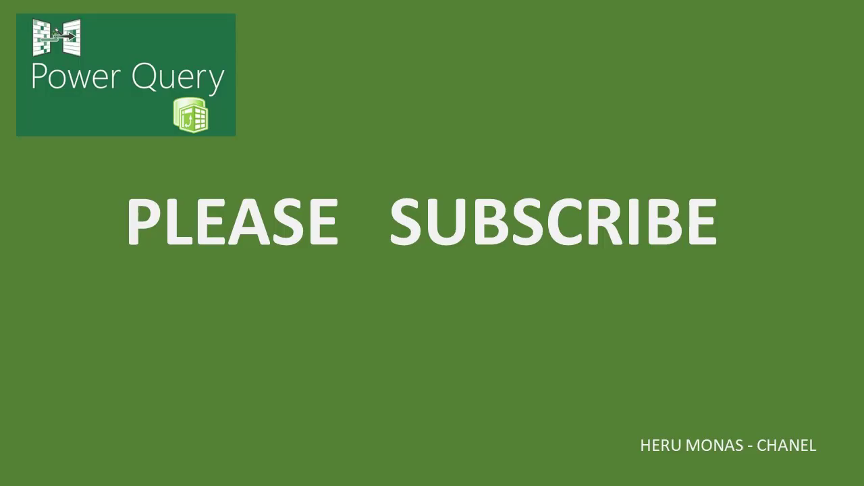